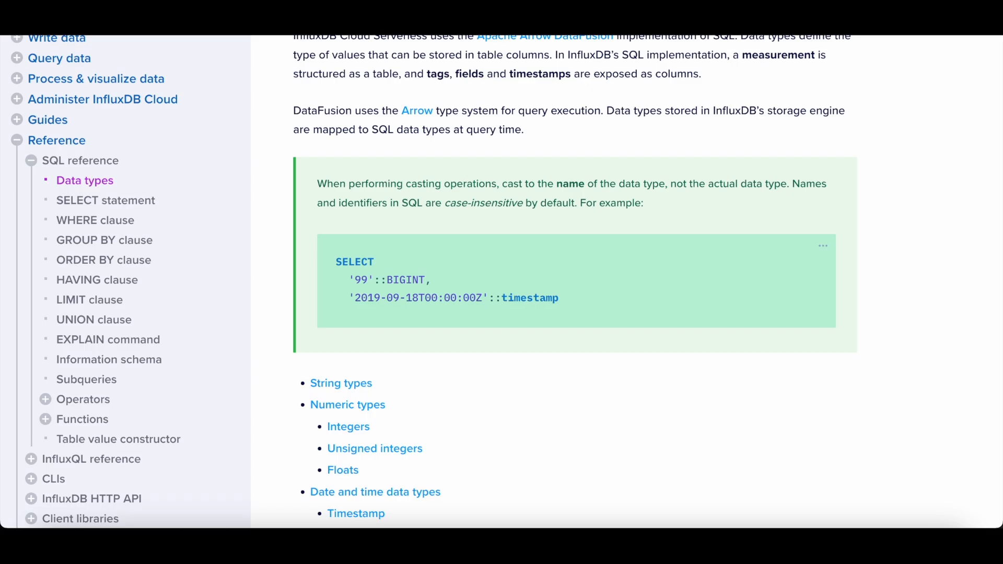
Step: Open the documentation's product selector menu and close it again without switching products
scroll(369, 103, up, 5)
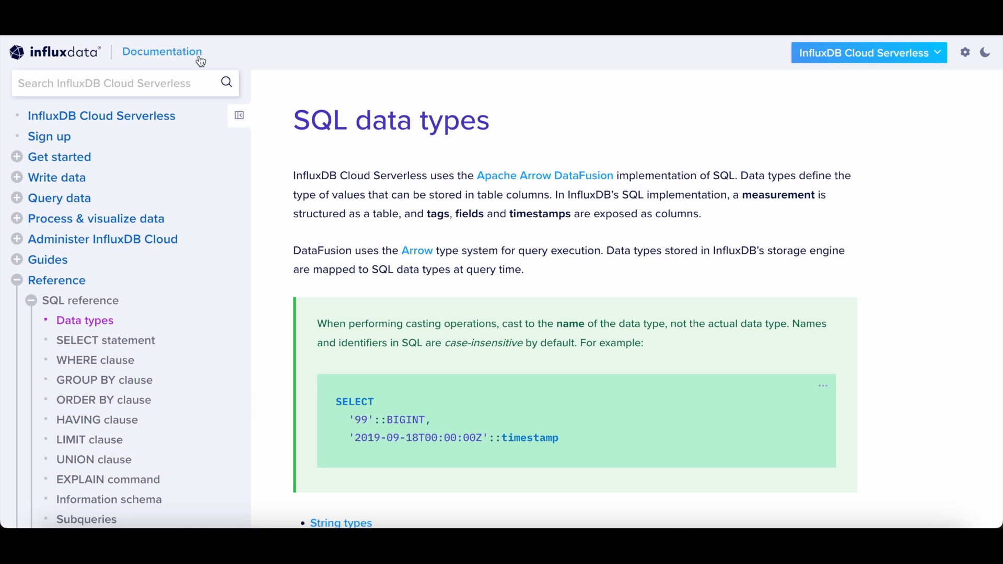
click(821, 60)
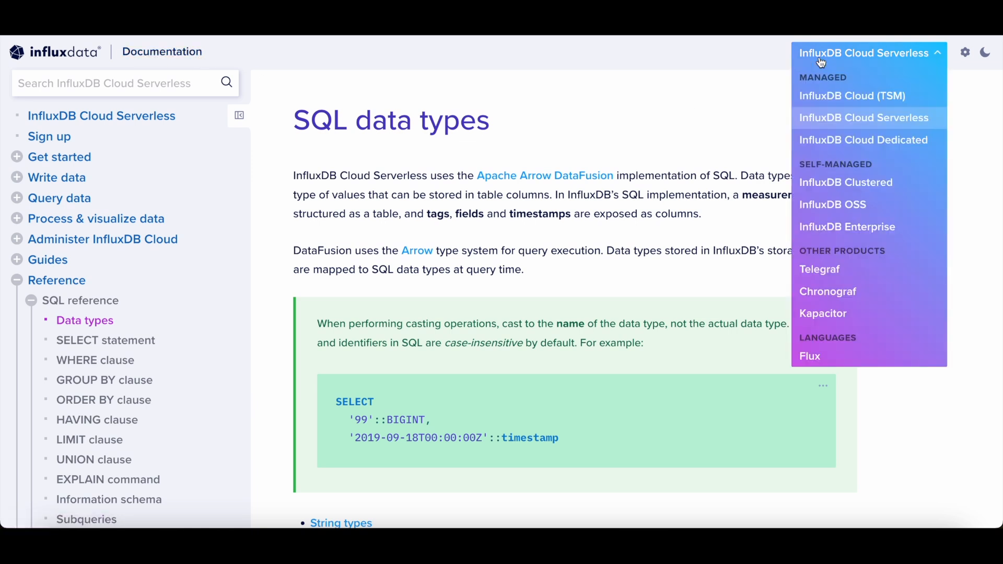
click(618, 104)
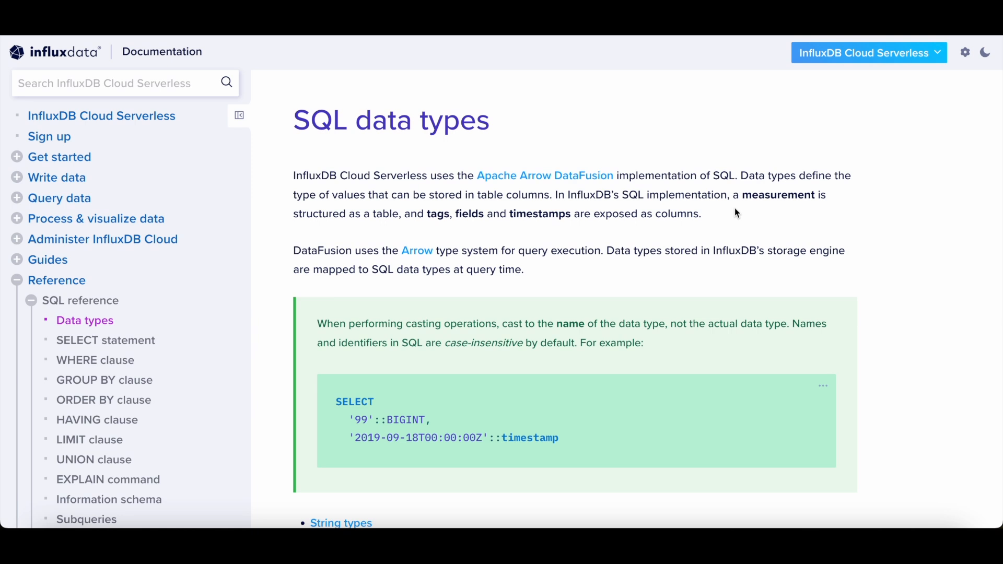
Step: Scroll through the SQL data types page to read the string, integer, unsigned integer and float sections
scroll(736, 213, down, 3)
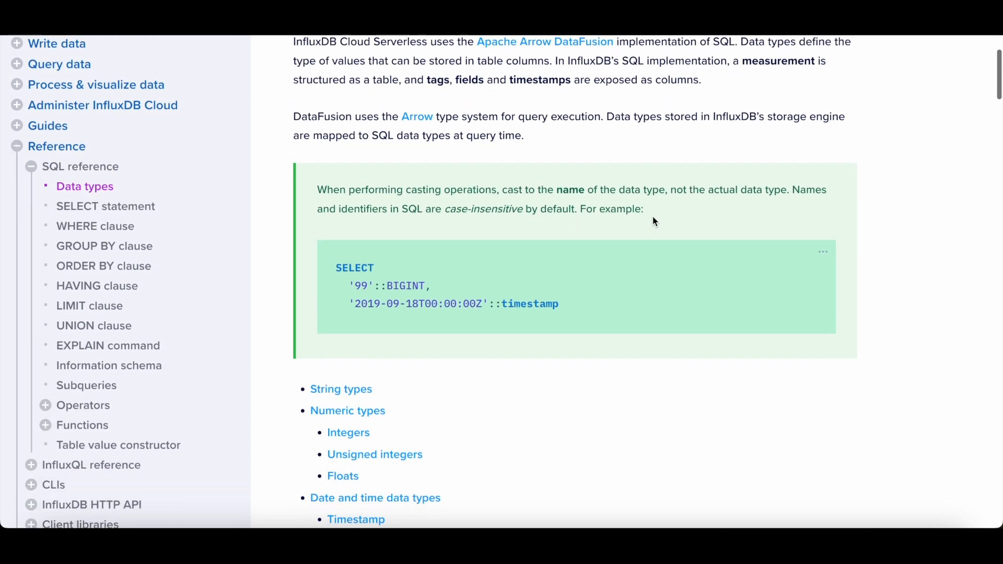
scroll(655, 222, down, 1)
scroll(515, 207, down, 7)
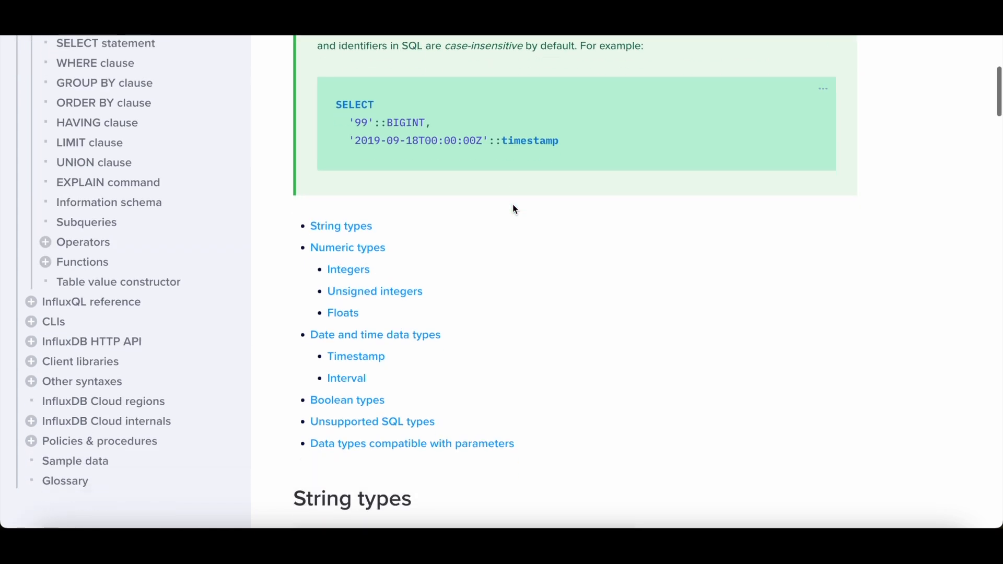
scroll(515, 209, down, 7)
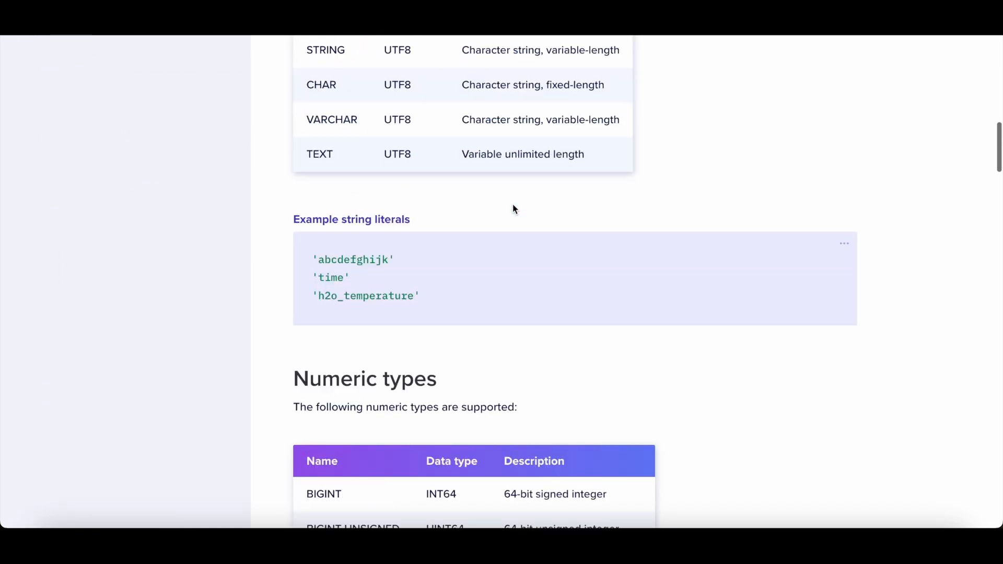
scroll(513, 204, down, 6)
scroll(513, 204, down, 2)
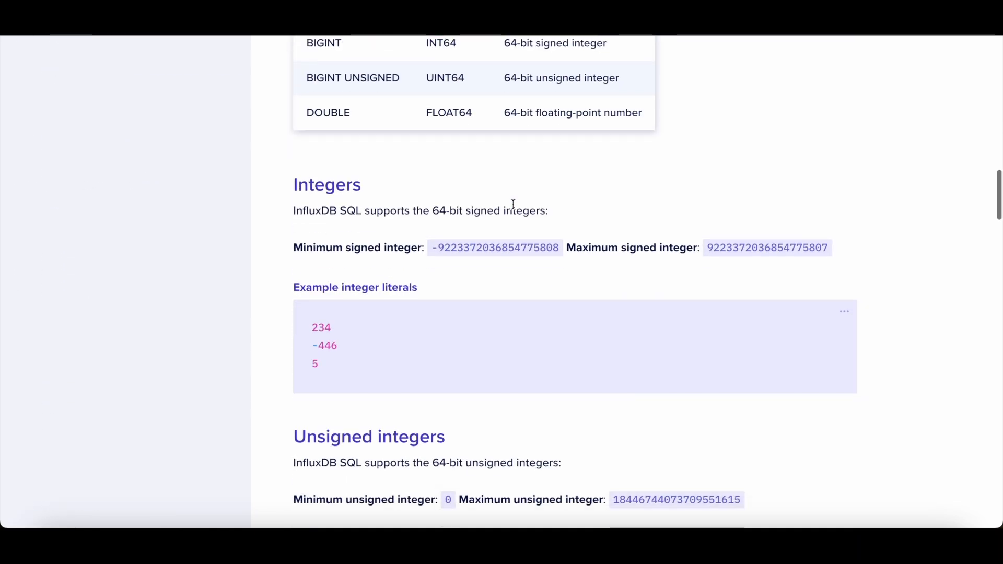
scroll(513, 205, down, 3)
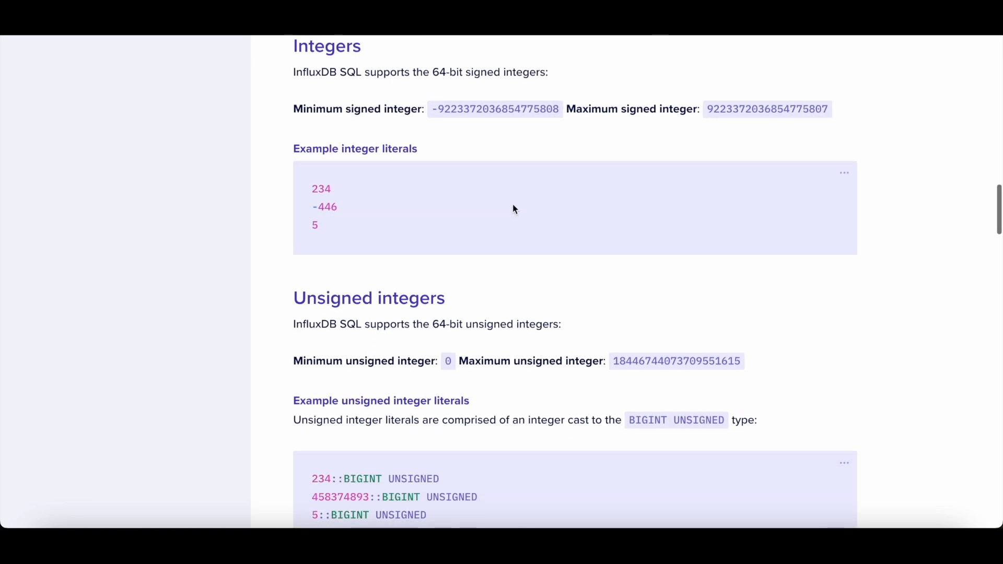
scroll(513, 204, down, 3)
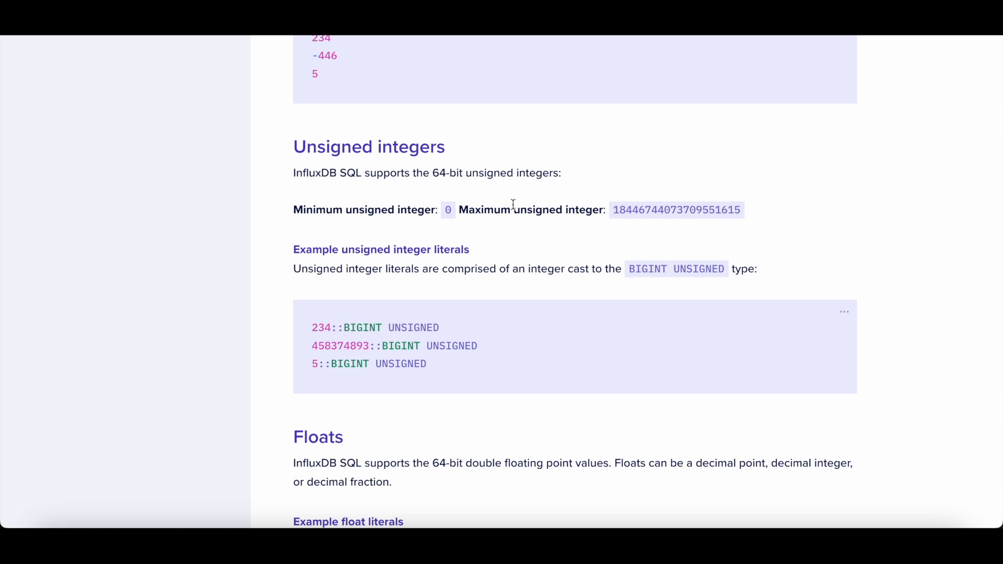
scroll(513, 204, down, 9)
scroll(513, 204, up, 10)
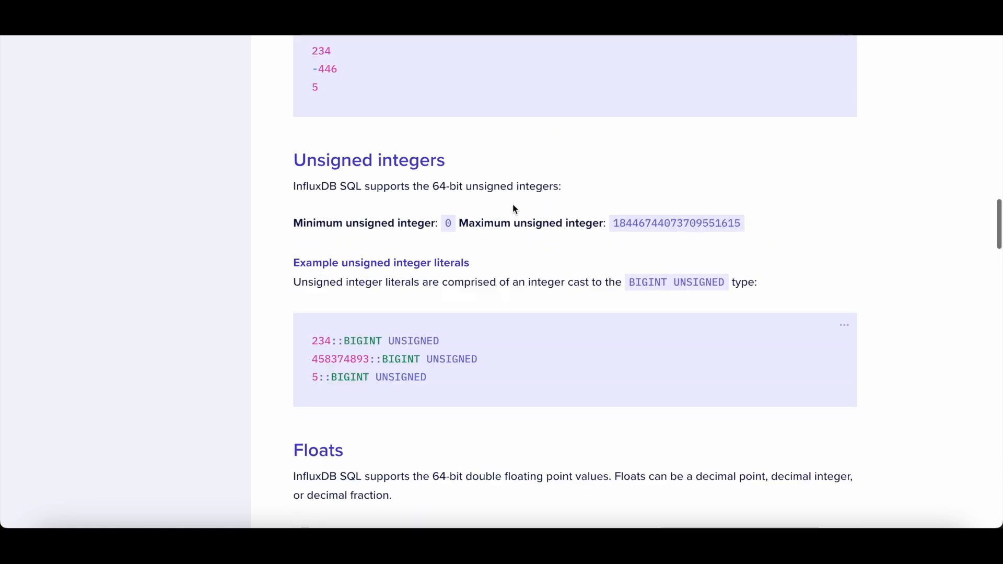
scroll(513, 204, down, 15)
scroll(512, 204, up, 20)
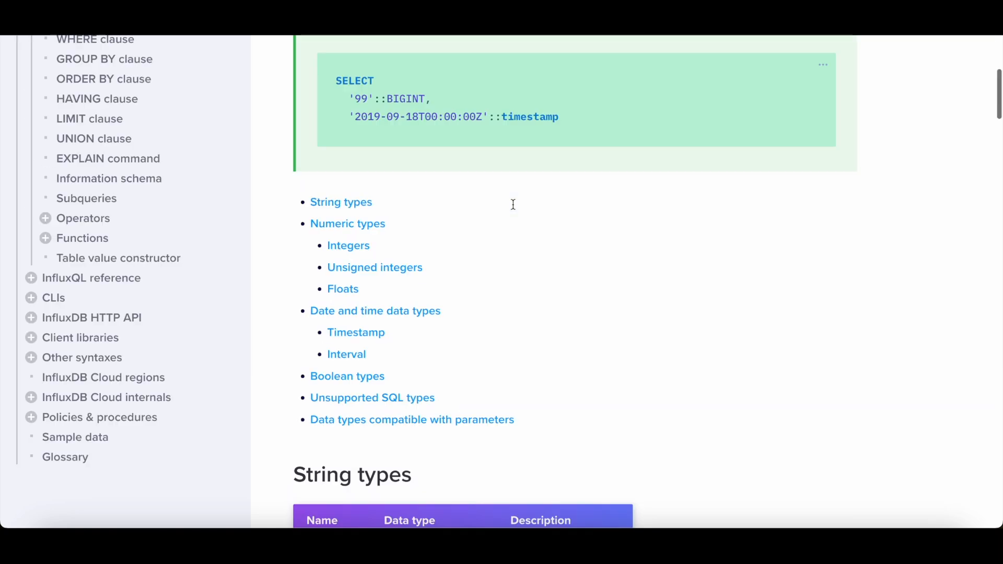
Step: Open the SELECT statement reference page and highlight its syntax example
click(87, 344)
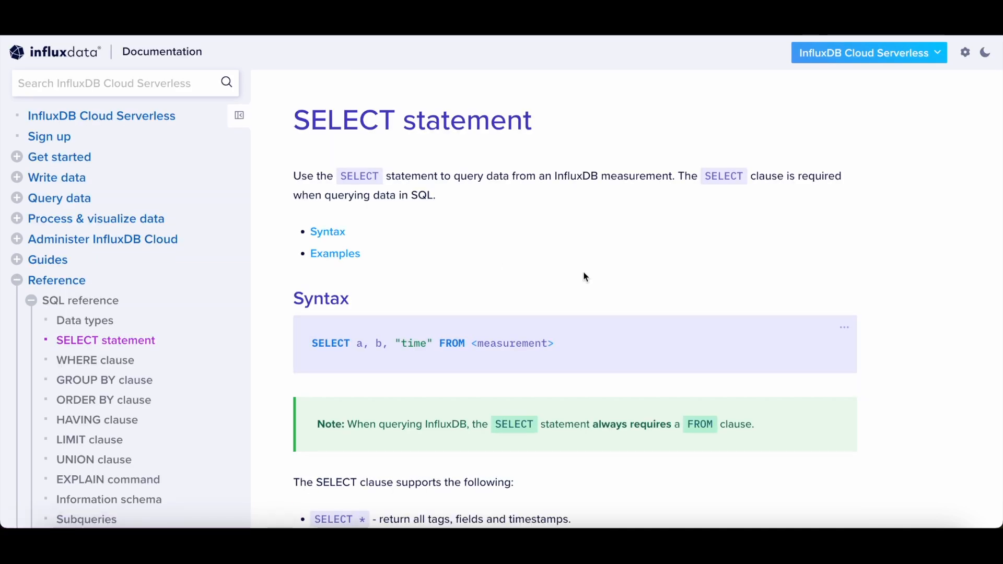
scroll(583, 271, down, 3)
triple_click(494, 210)
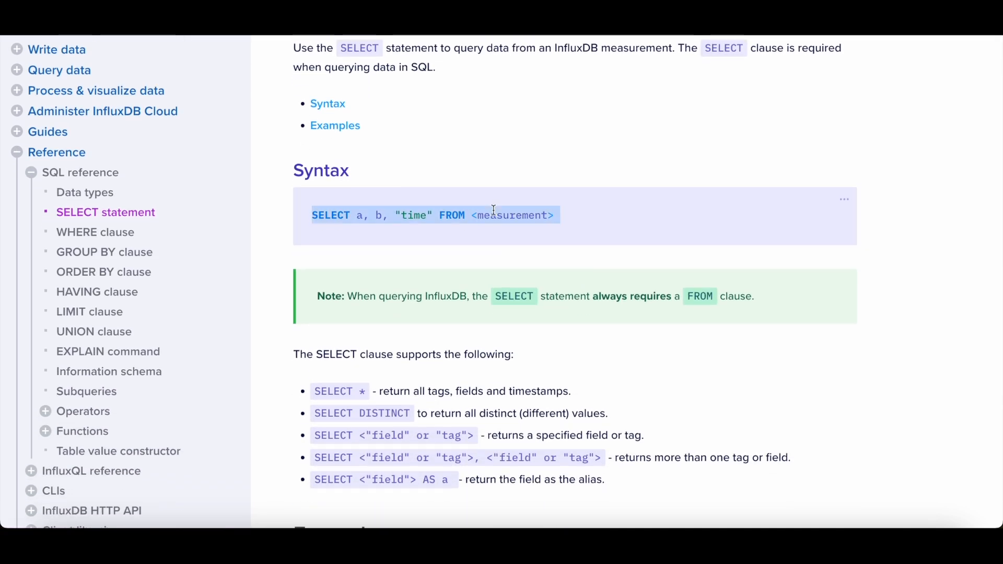
drag(576, 211, 311, 214)
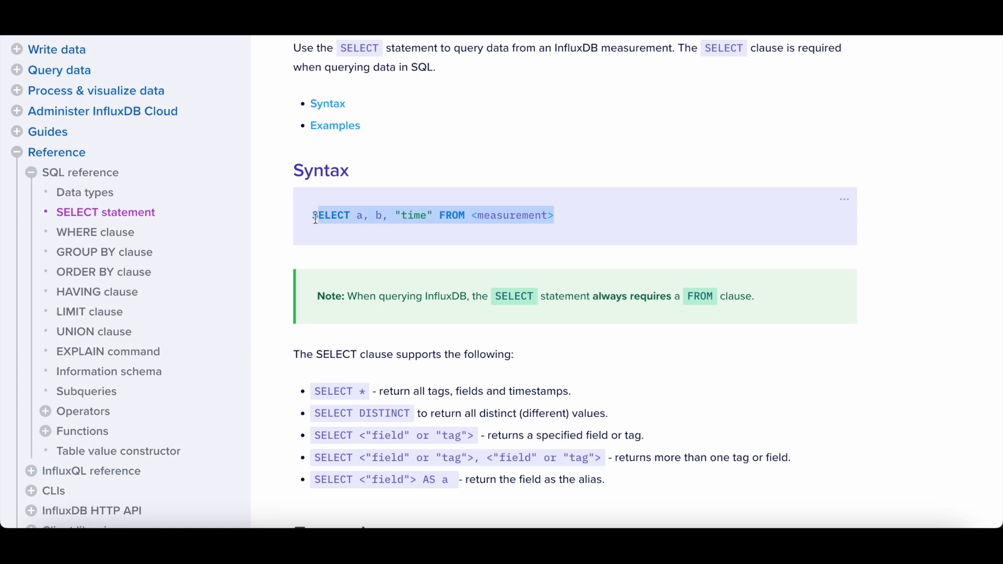
click(458, 234)
triple_click(411, 215)
click(547, 229)
scroll(547, 229, down, 9)
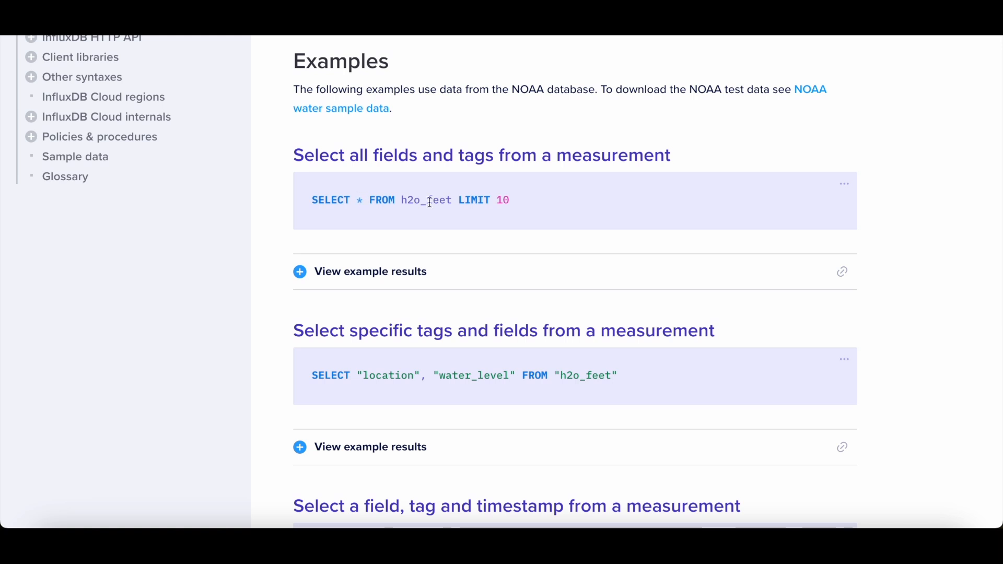
Step: Expand the example results for the query that selects all fields and tags from a measurement
click(300, 272)
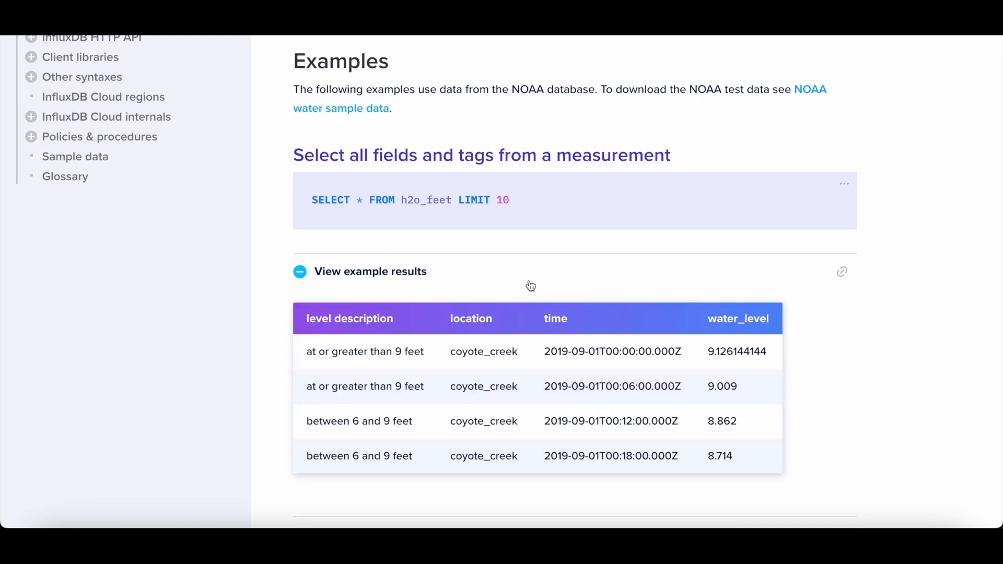
scroll(559, 314, down, 3)
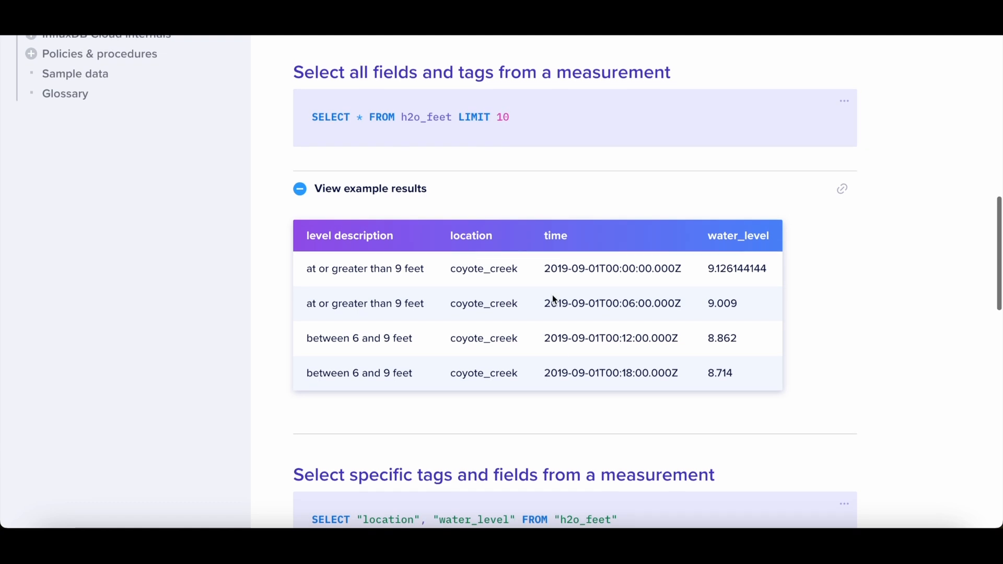
scroll(555, 299, up, 1)
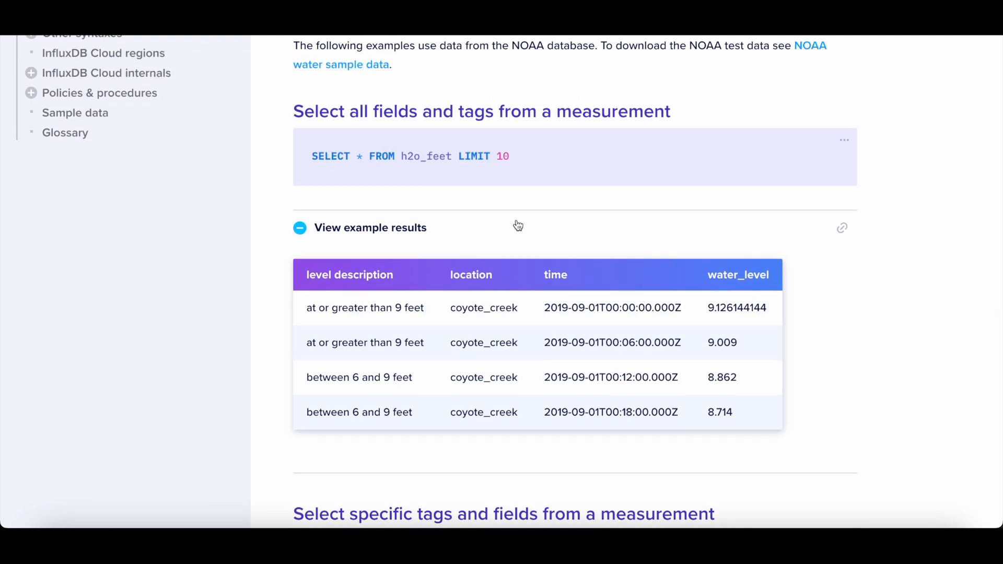
scroll(518, 223, down, 1)
scroll(441, 311, down, 1)
scroll(442, 311, down, 5)
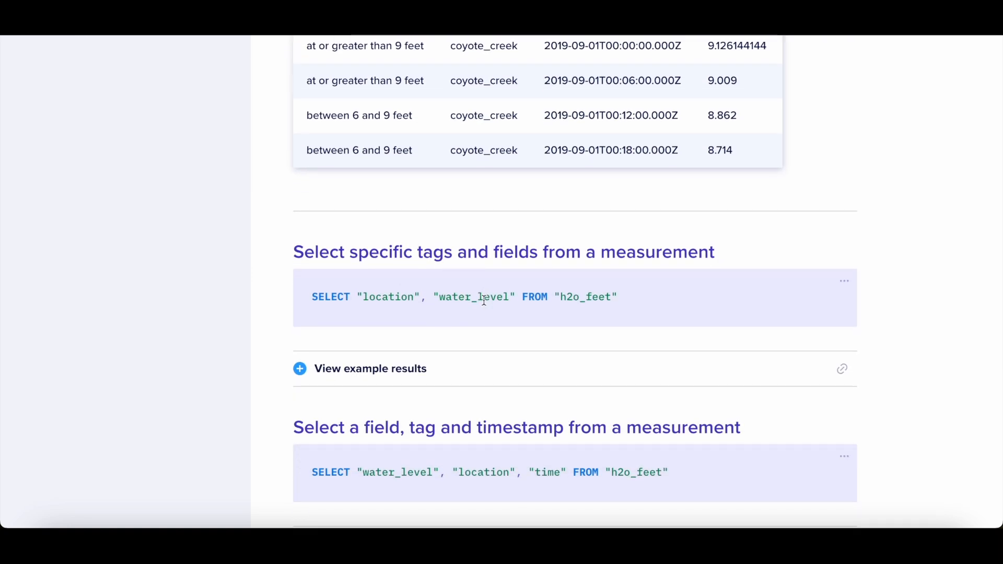
scroll(457, 329, down, 1)
Step: Expand the example results for the query selecting specific tags and fields from h2o_feet
click(308, 323)
scroll(470, 382, down, 2)
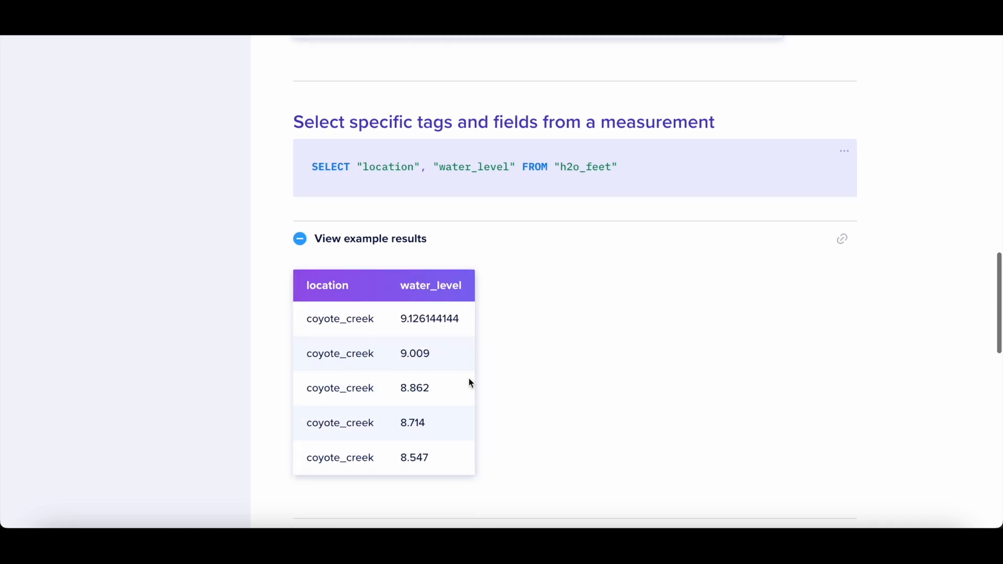
scroll(471, 383, down, 1)
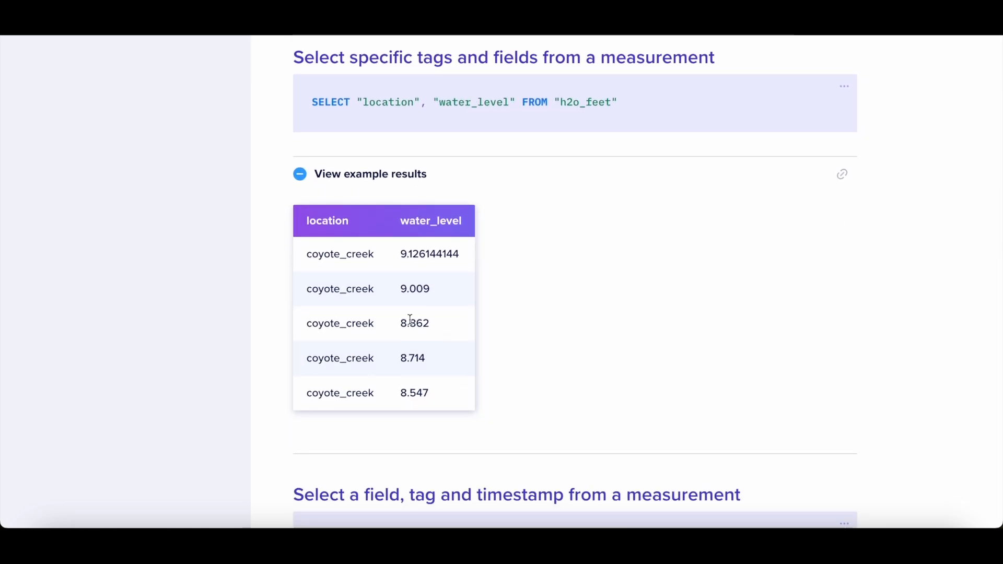
scroll(350, 356, down, 1)
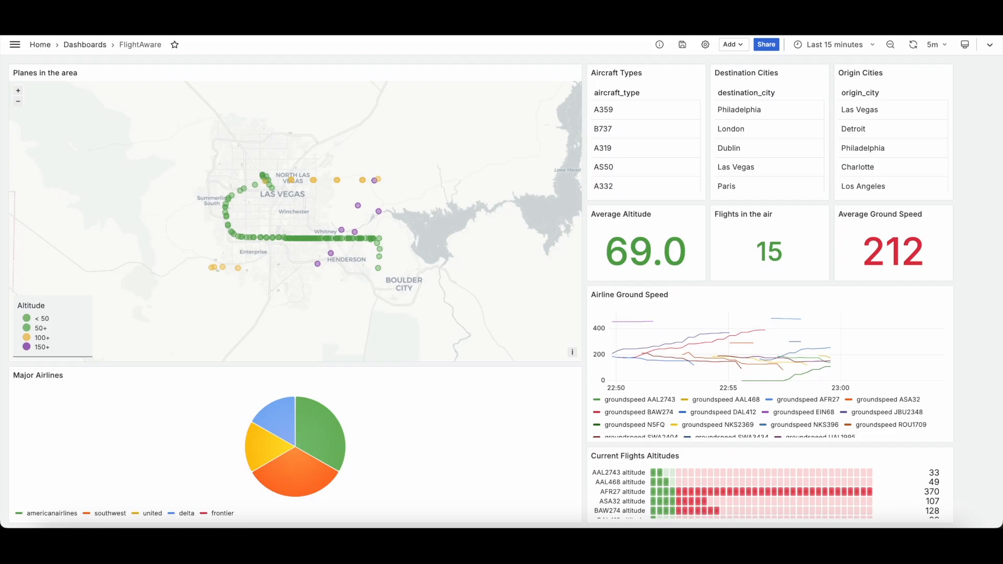
Step: Switch to the FlightAware dashboard and open the Aircraft Types panel for editing
mouse_move(705, 148)
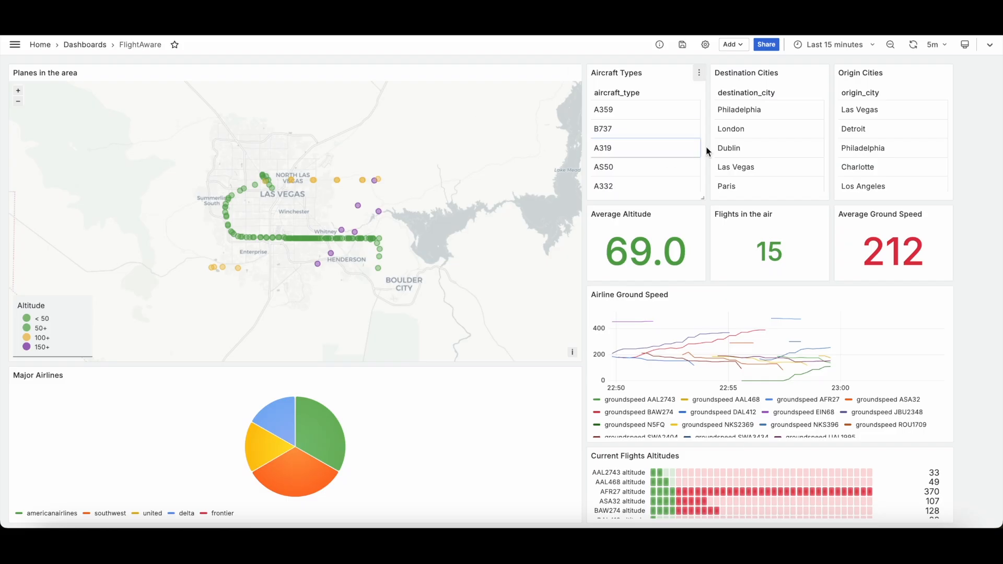
click(700, 74)
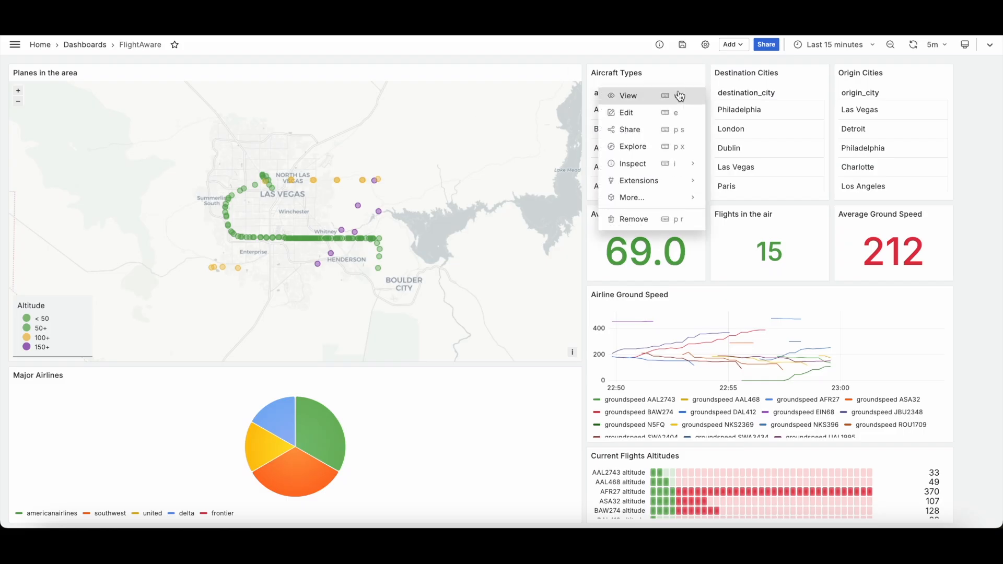
click(640, 112)
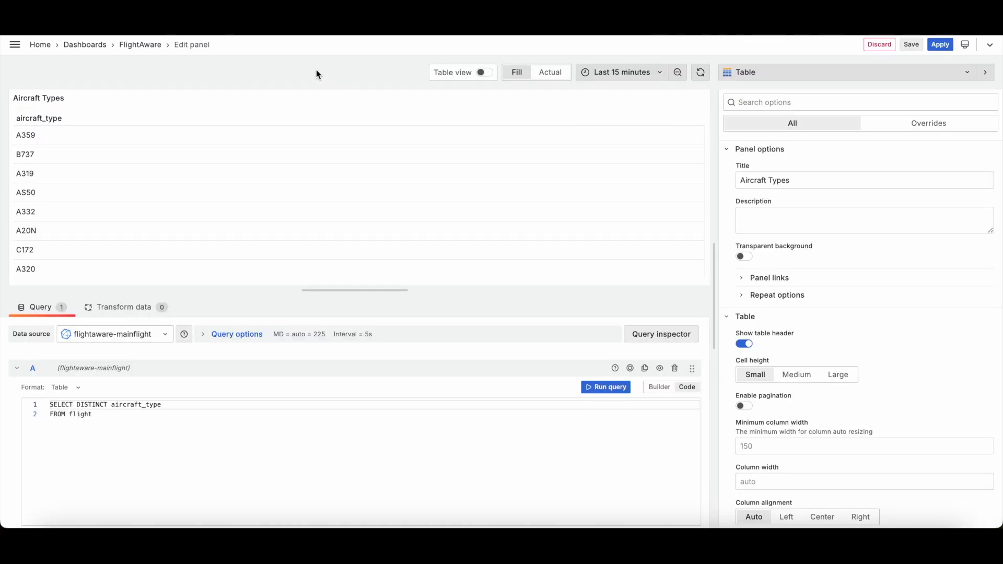
Step: Browse the visualization types and the data source list without changing either
click(804, 73)
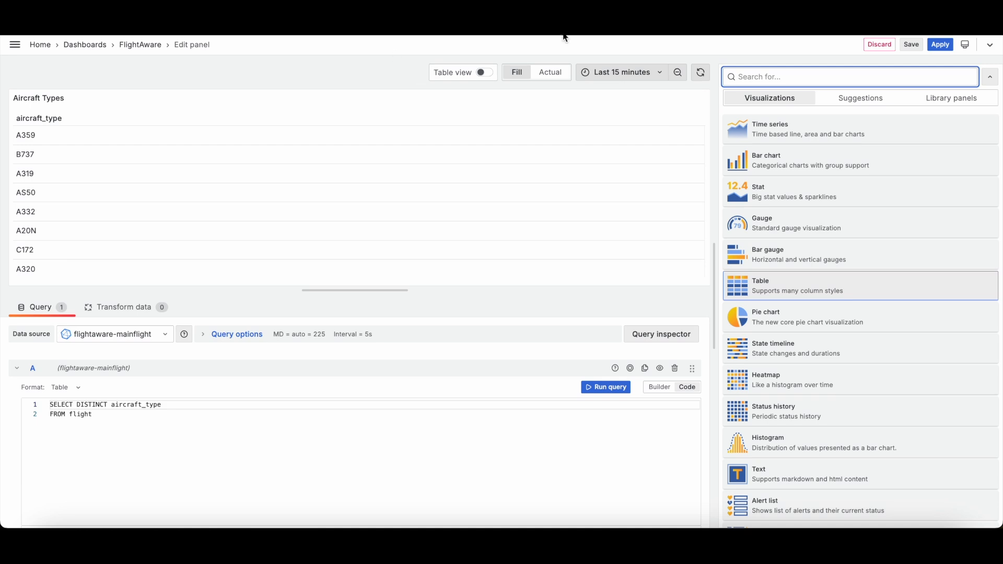
click(990, 77)
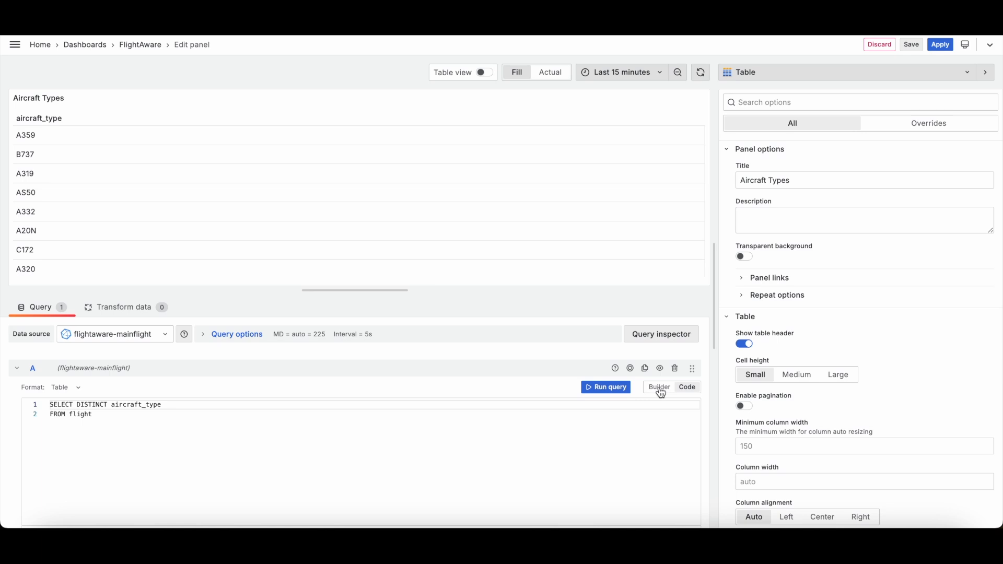
click(167, 337)
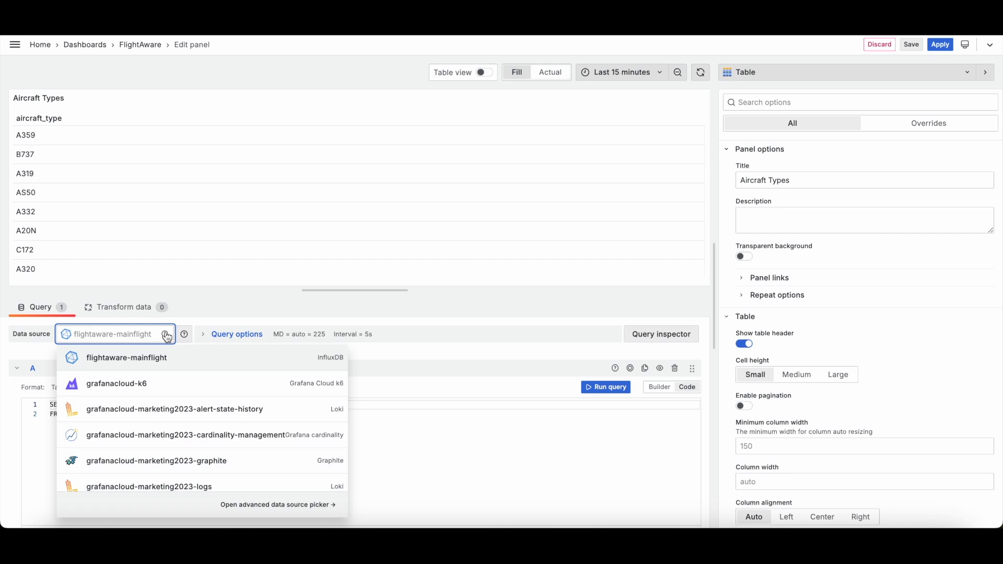
click(167, 337)
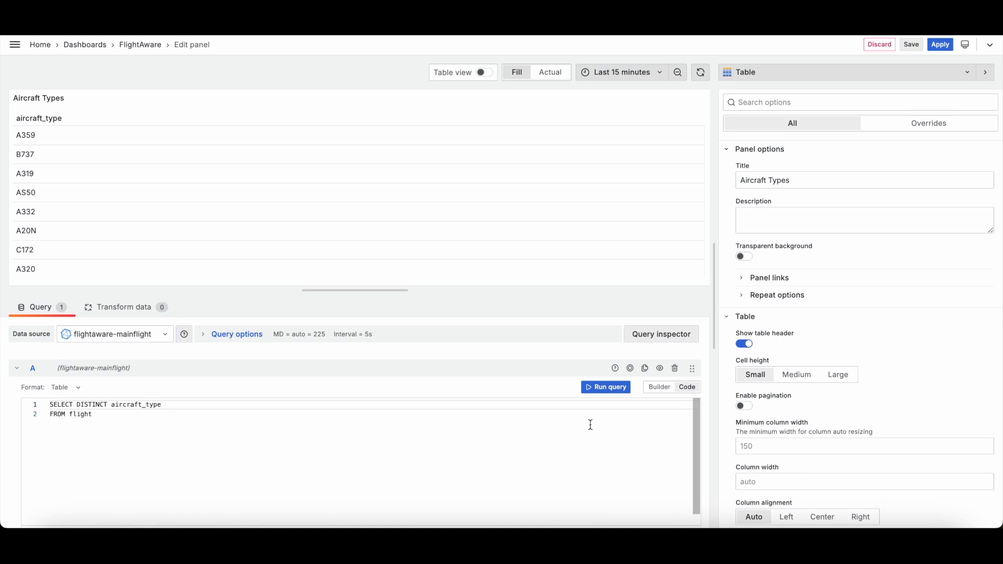
Step: Examine the panel's SELECT DISTINCT aircraft_type query and scroll through its table of results
click(104, 428)
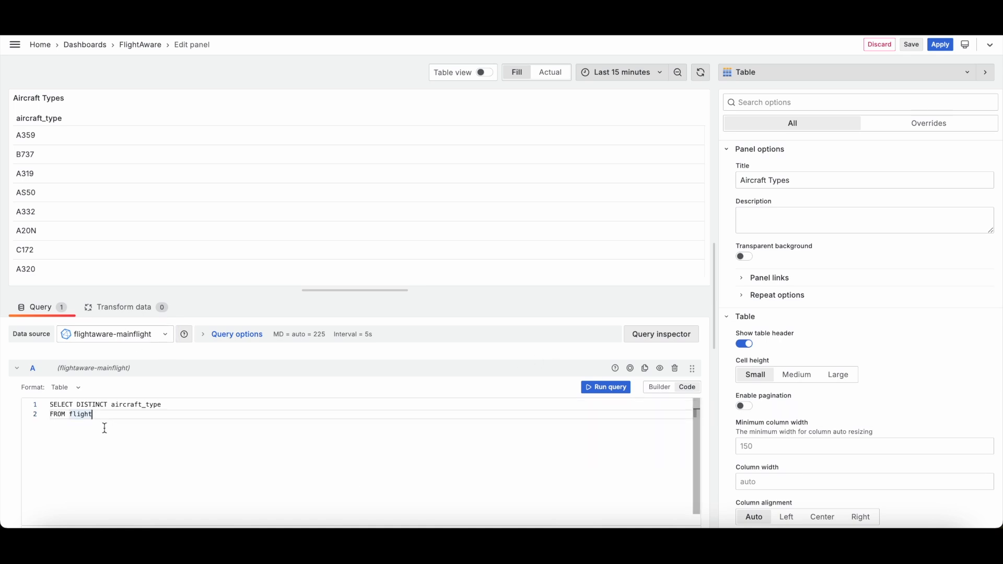
triple_click(154, 405)
double_click(91, 406)
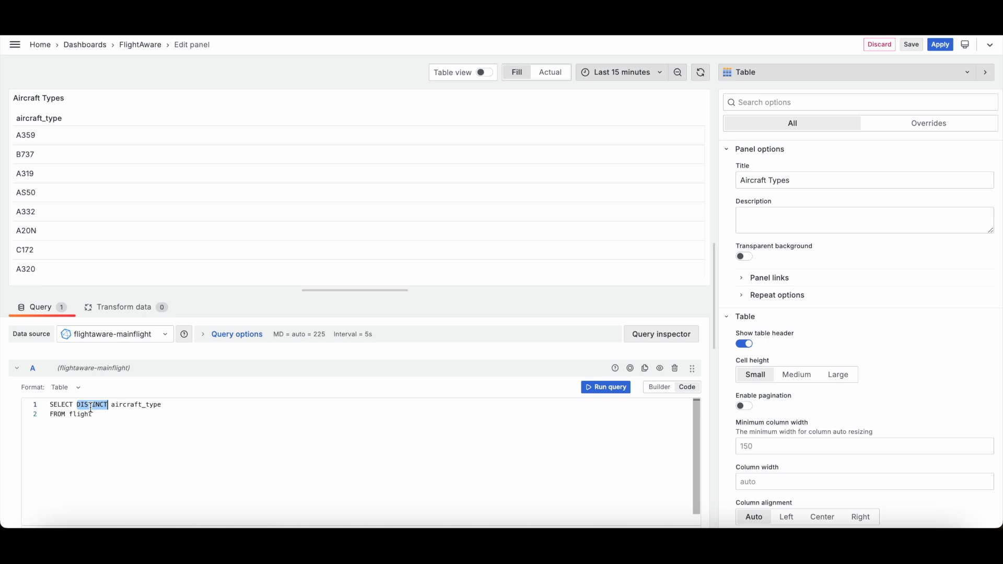
double_click(24, 212)
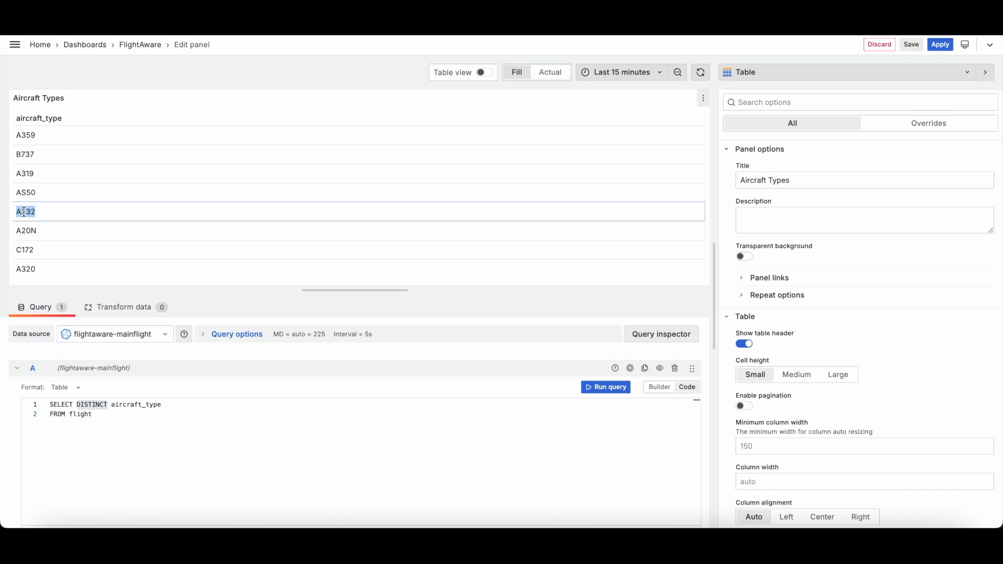
click(32, 213)
scroll(52, 240, down, 3)
scroll(54, 241, up, 3)
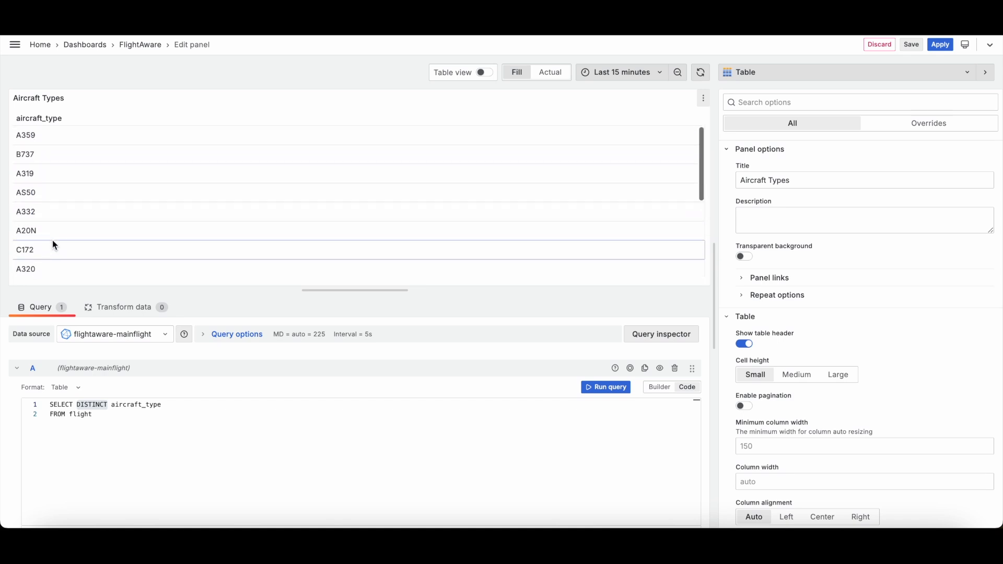
scroll(61, 174, down, 3)
scroll(62, 175, up, 3)
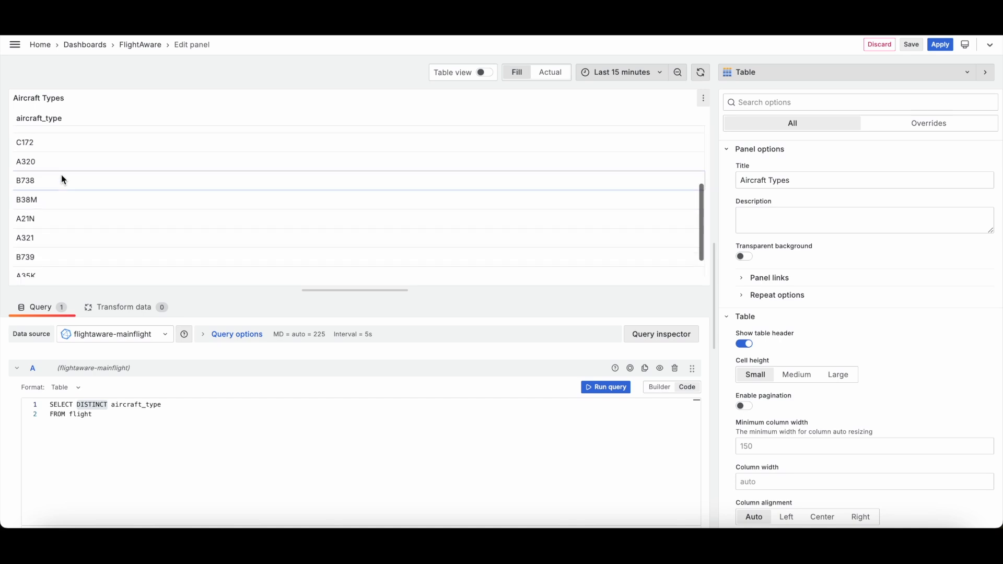
scroll(61, 175, down, 3)
Step: Copy the Aircraft Types query code and switch the query editor to builder mode
double_click(82, 414)
click(339, 390)
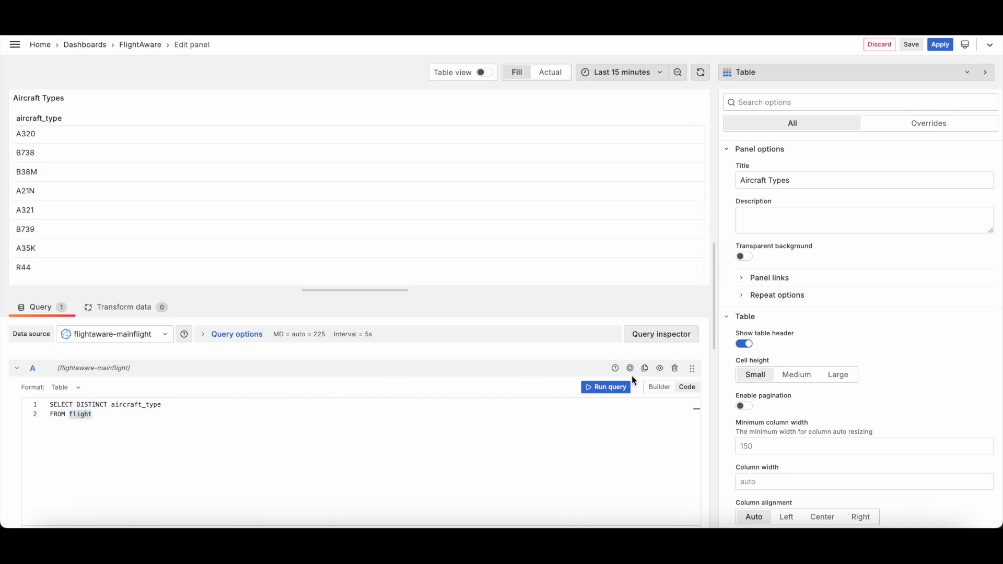
click(661, 388)
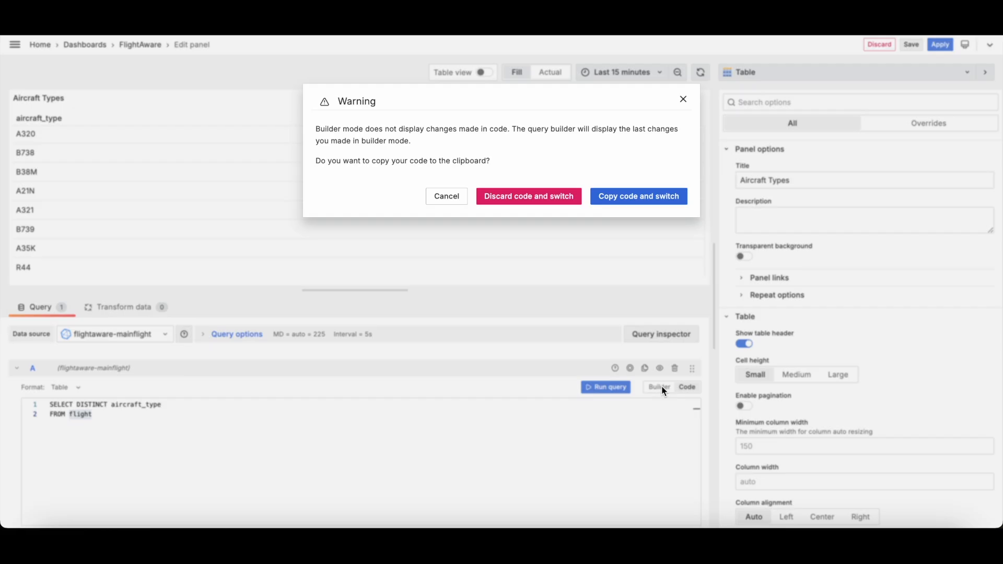
click(624, 200)
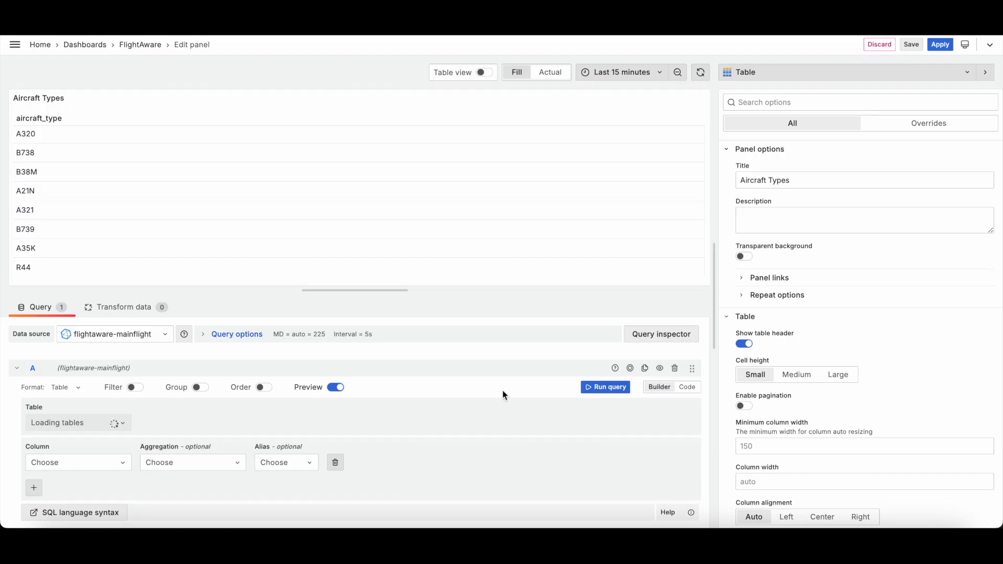
Step: In the query builder, choose the flight table and the aircraft_type column
click(87, 387)
click(83, 403)
click(86, 424)
scroll(90, 477, down, 5)
scroll(104, 475, down, 10)
scroll(89, 470, up, 8)
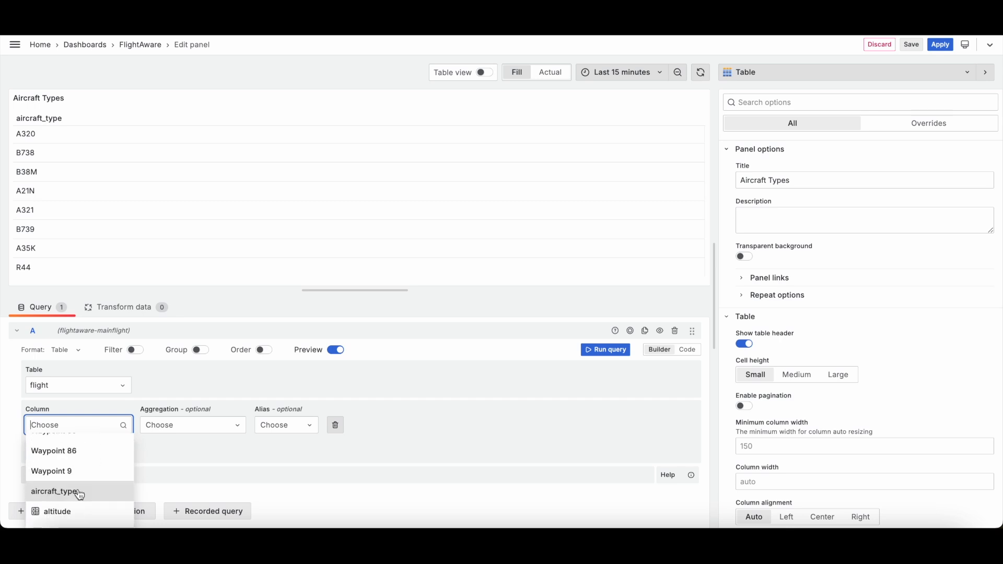
click(80, 495)
scroll(130, 462, down, 1)
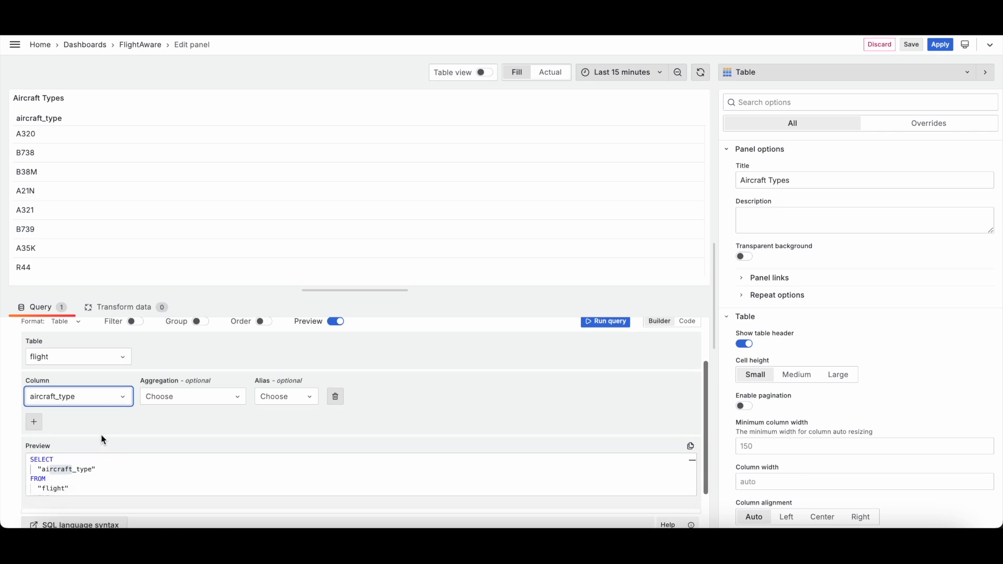
Step: Browse the aggregation functions and turn on filtering by column value in the builder
click(179, 397)
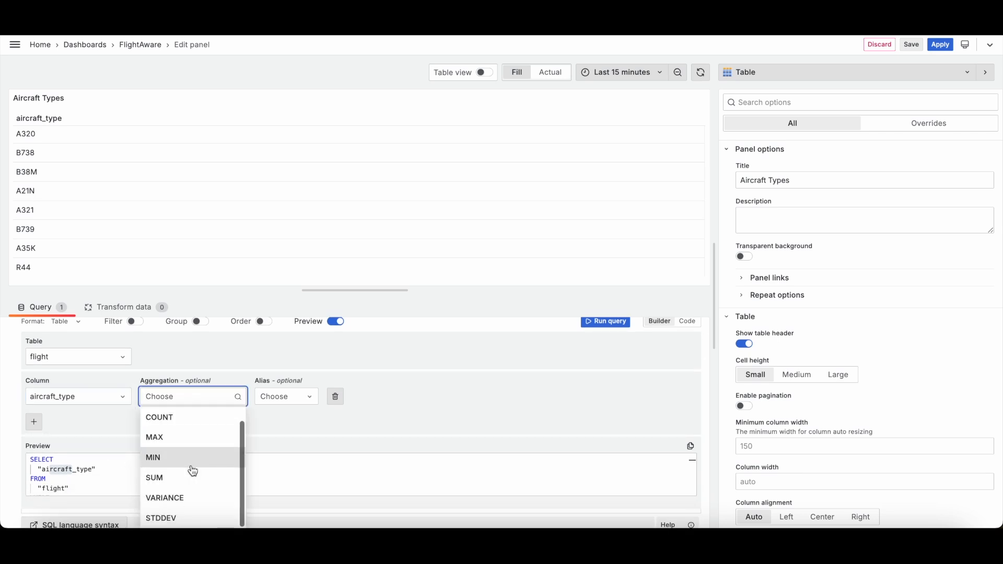
click(293, 402)
click(296, 404)
click(336, 408)
click(226, 403)
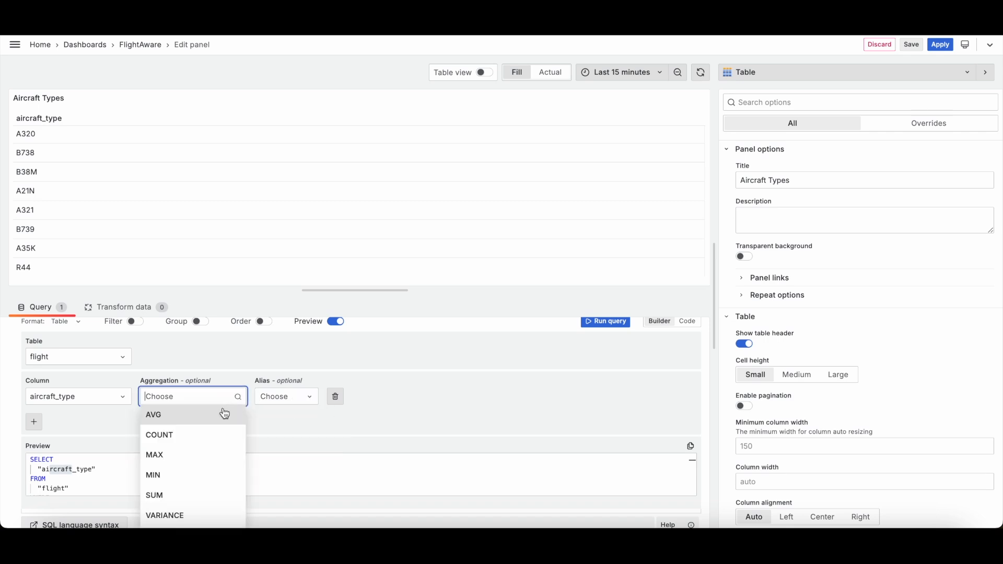
scroll(221, 456, down, 1)
click(92, 425)
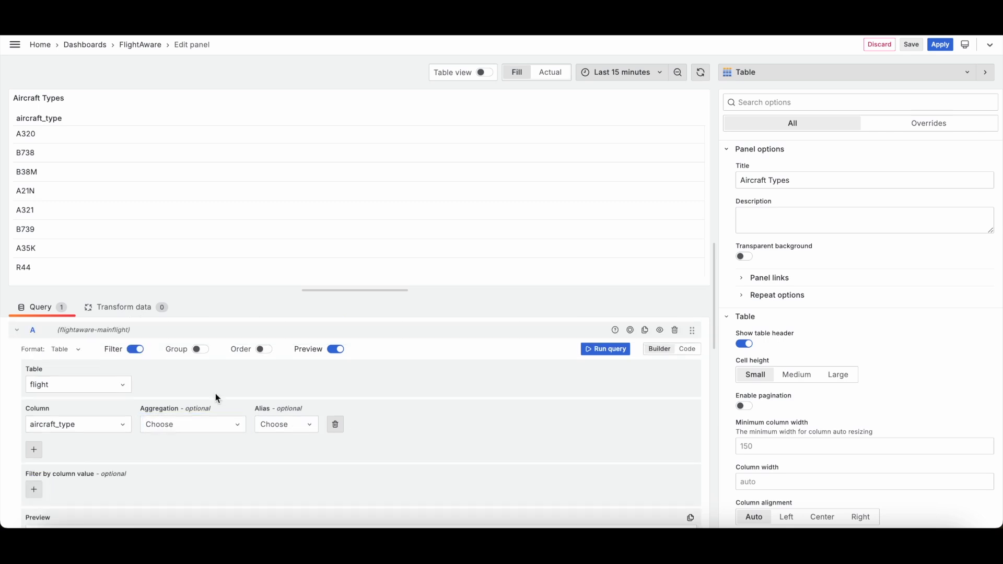
scroll(215, 394, down, 1)
scroll(216, 394, up, 1)
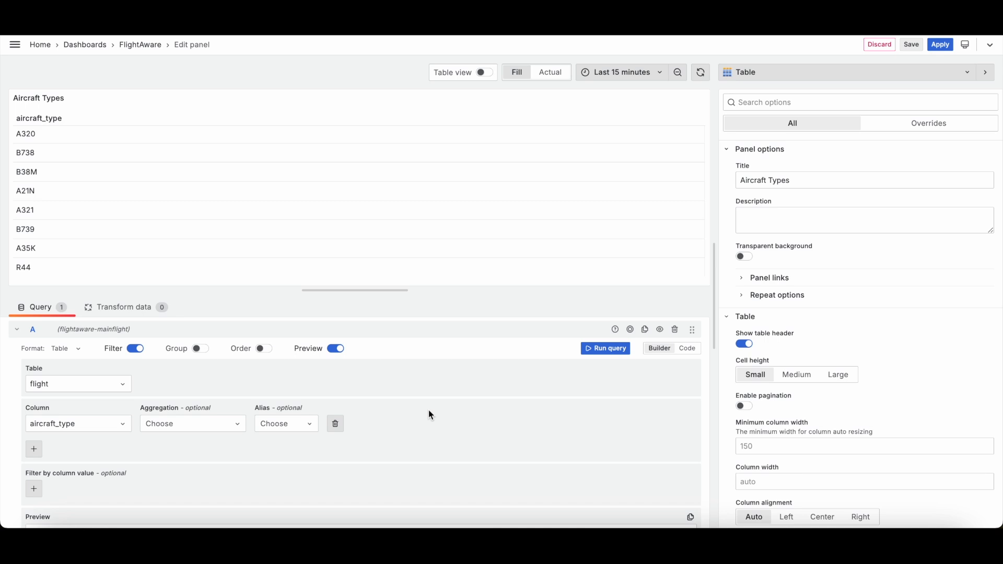
scroll(428, 410, down, 1)
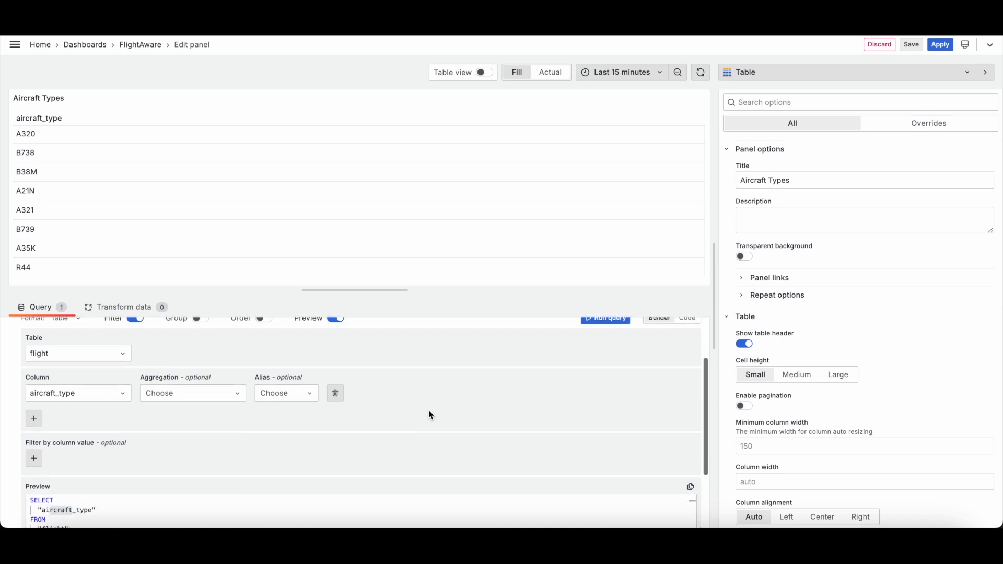
scroll(523, 397, up, 2)
Step: Switch back to code mode, replace the query with the copied SELECT DISTINCT aircraft_type FROM flight, and run it
triple_click(424, 399)
click(391, 403)
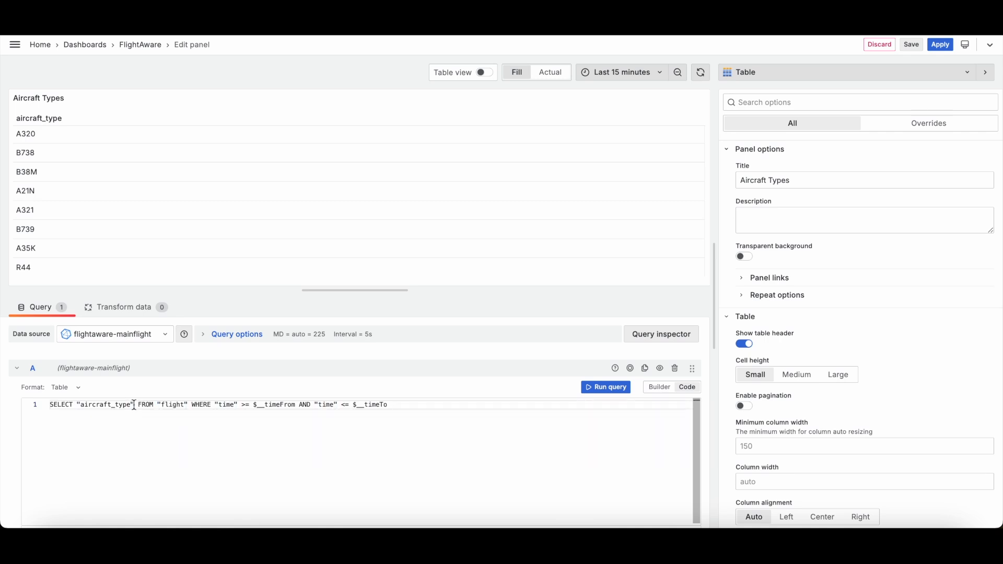
triple_click(395, 402)
text(SELECT DISTINCT aircraft_type FROM flight)
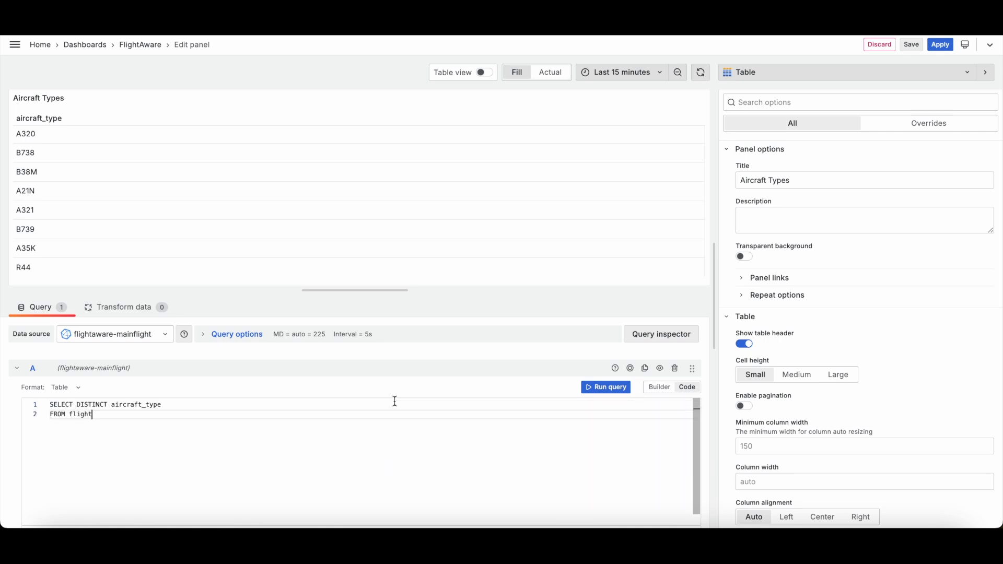
click(585, 388)
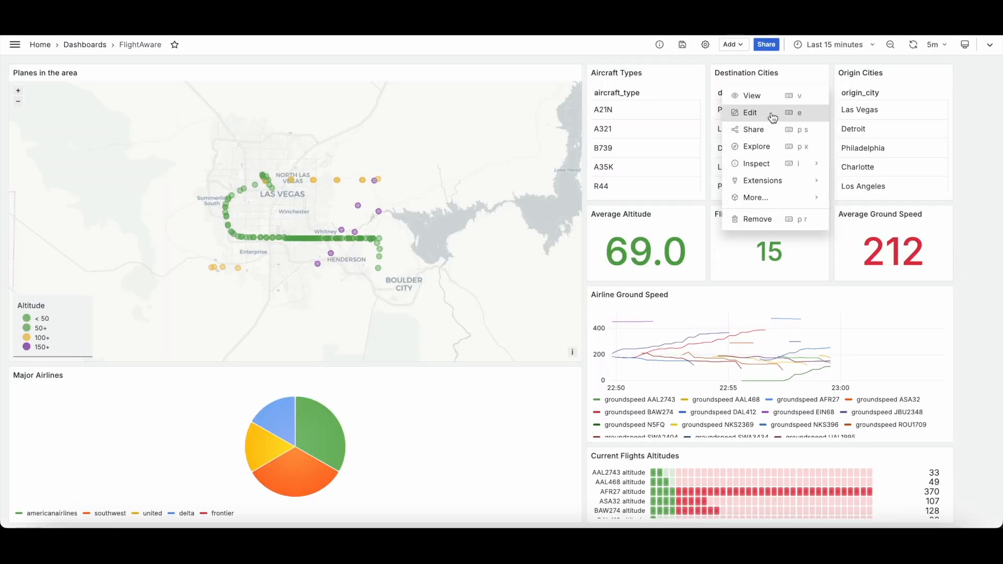
Step: Open the Destination Cities panel for editing, examine its builder query and SQL preview, then apply
click(771, 113)
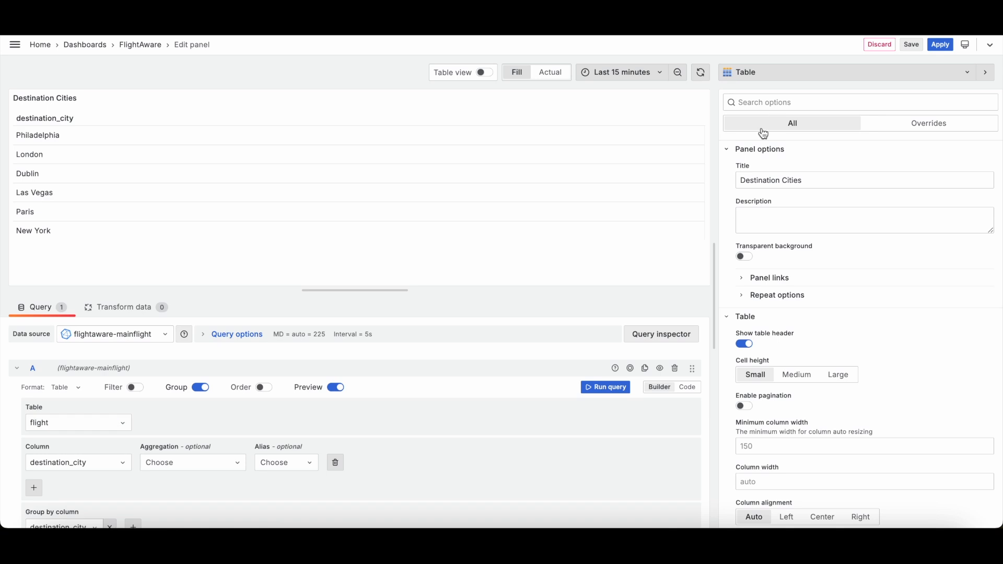
scroll(500, 418, down, 1)
scroll(500, 418, down, 2)
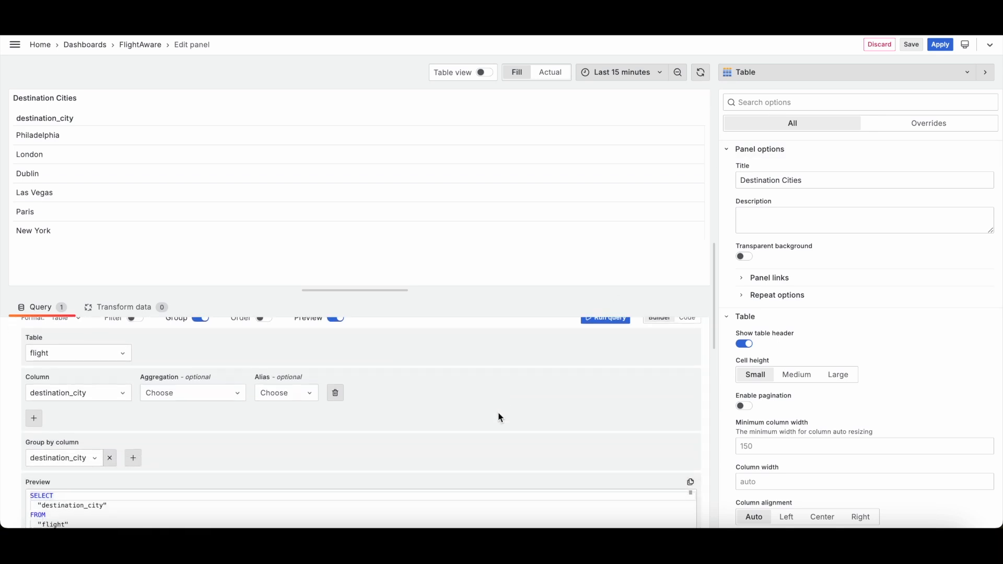
scroll(193, 433, down, 3)
scroll(157, 437, down, 3)
scroll(157, 436, up, 3)
scroll(156, 405, up, 1)
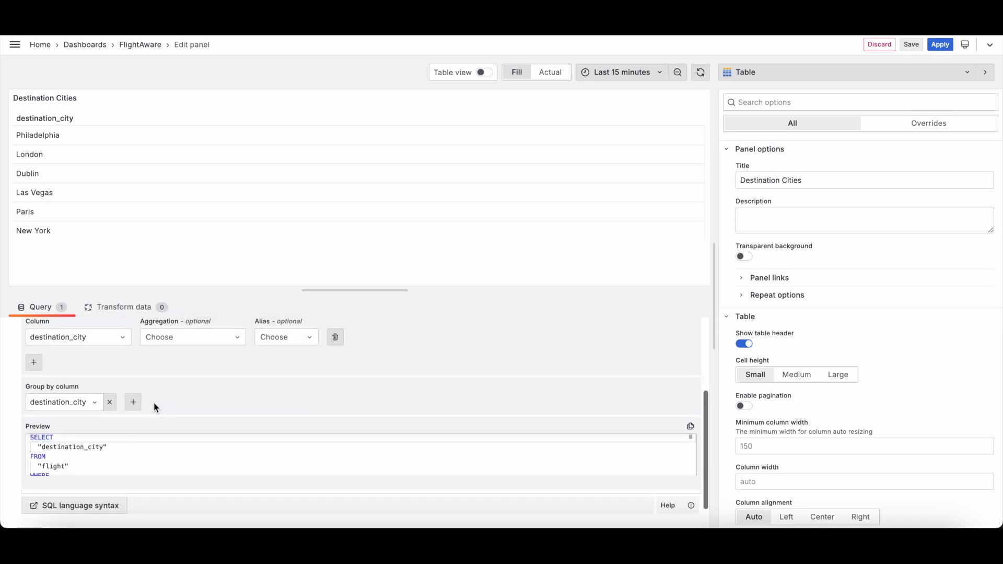
scroll(81, 444, down, 1)
scroll(68, 449, down, 2)
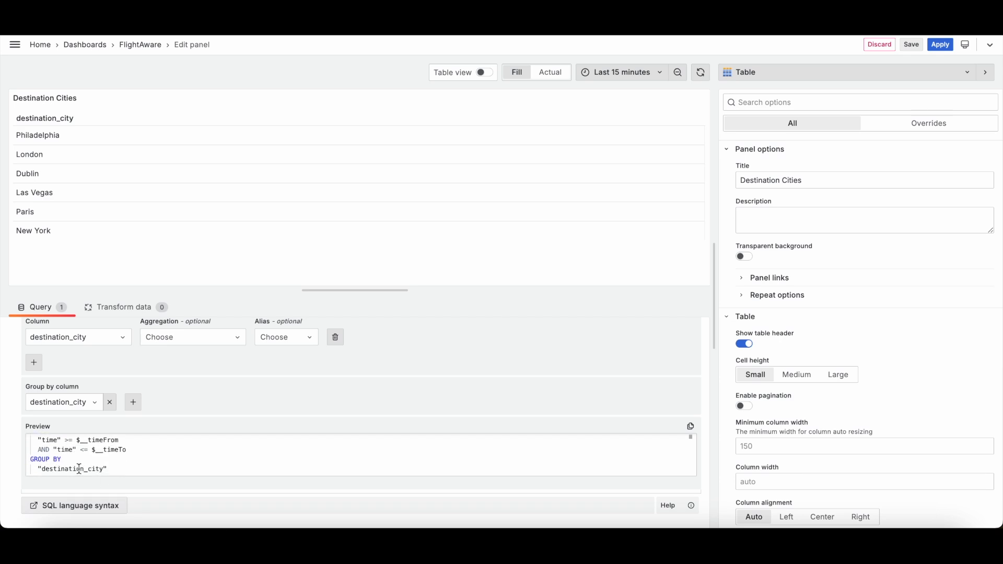
scroll(241, 387, up, 5)
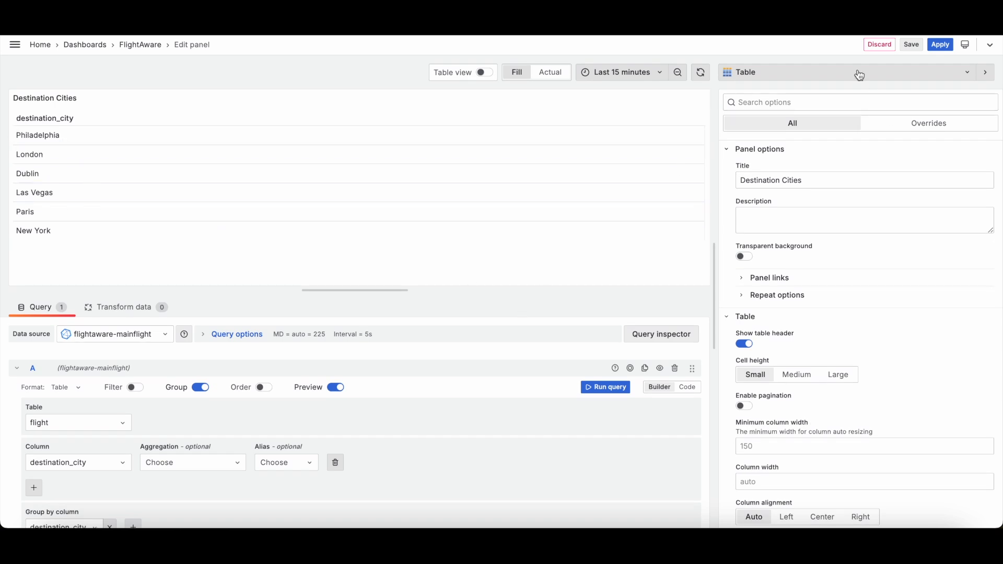
click(945, 44)
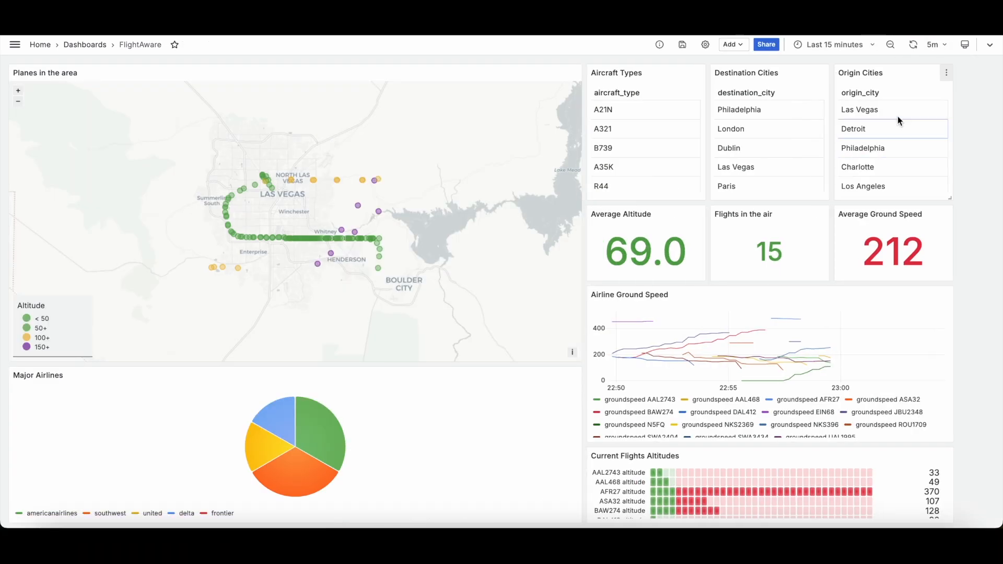
Step: Open the Origin Cities panel for editing and examine its builder query and SQL preview
click(946, 73)
click(880, 111)
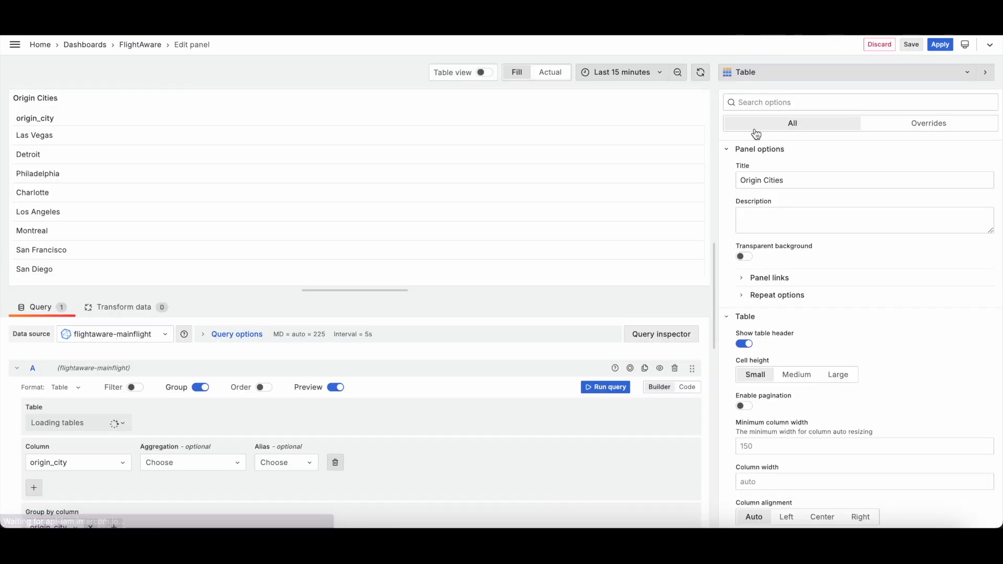
scroll(397, 401, down, 5)
scroll(397, 401, up, 1)
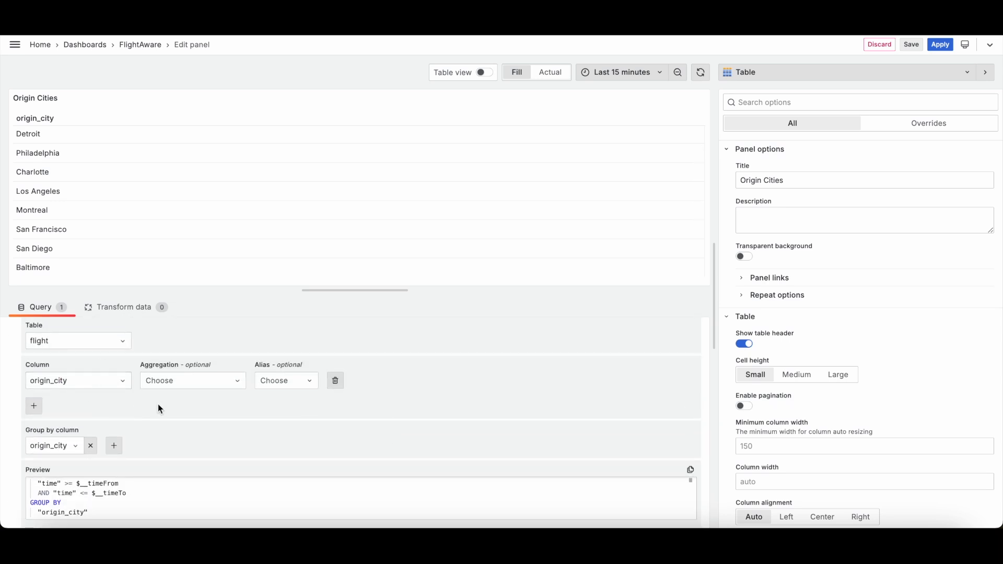
scroll(159, 409, down, 1)
scroll(160, 492, up, 3)
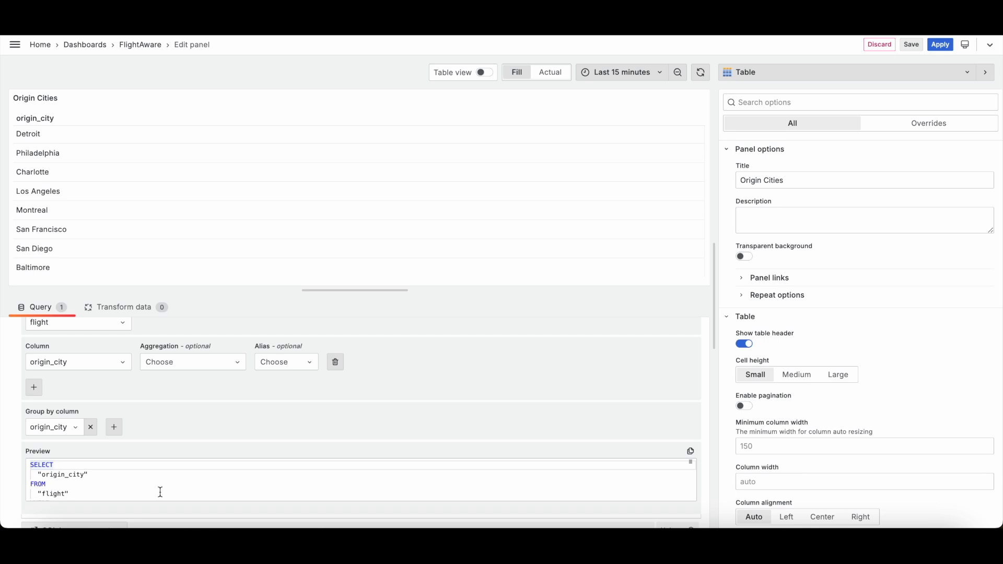
scroll(137, 403, up, 2)
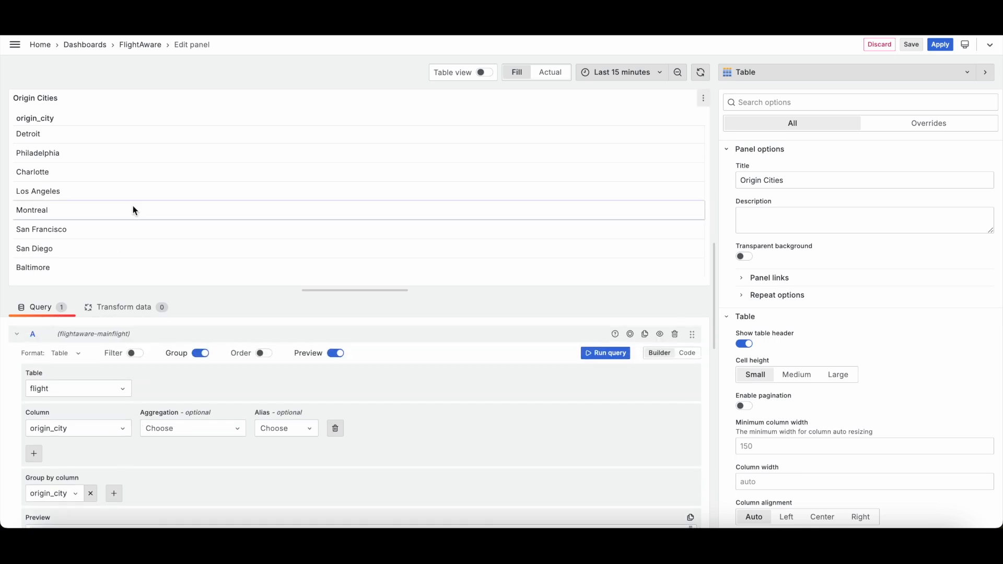
scroll(136, 330, down, 3)
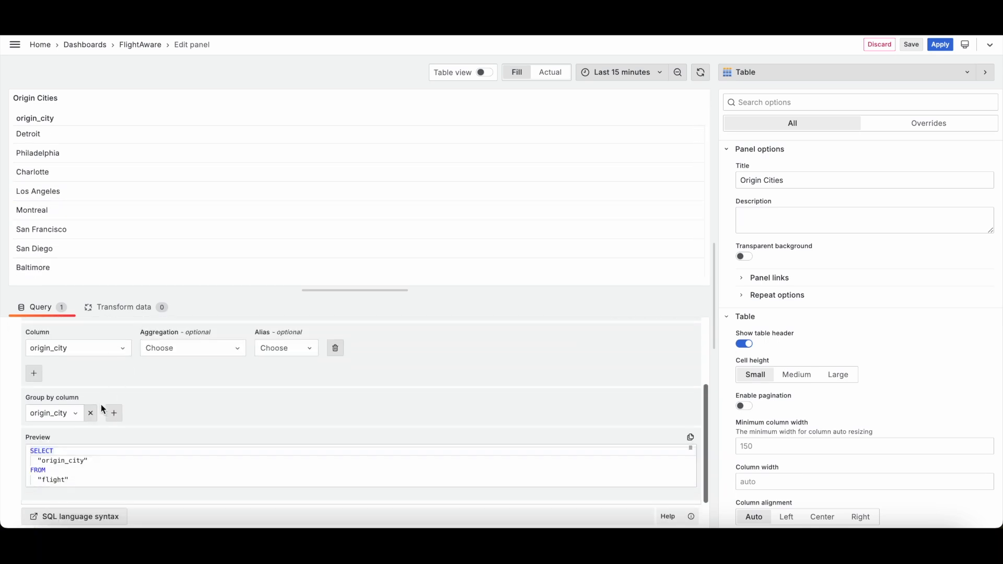
Step: Remove the origin_city group-by column from the Origin Cities query
click(91, 413)
scroll(299, 209, down, 10)
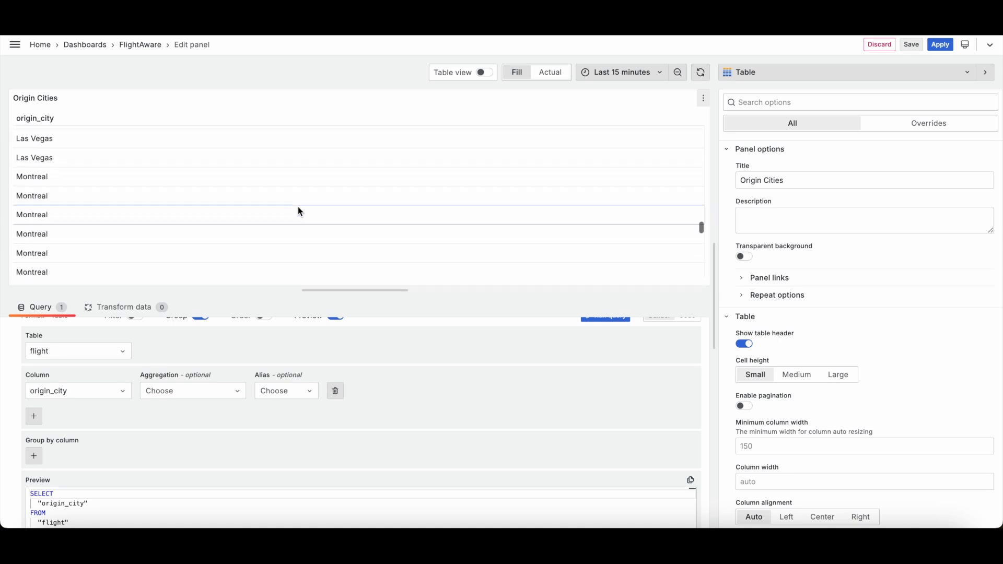
scroll(299, 209, up, 5)
scroll(299, 209, down, 5)
scroll(299, 209, up, 3)
scroll(298, 206, up, 8)
scroll(298, 206, down, 2)
scroll(176, 431, down, 3)
Step: Add origin_city back as the group-by column
click(34, 371)
click(61, 371)
scroll(80, 418, down, 15)
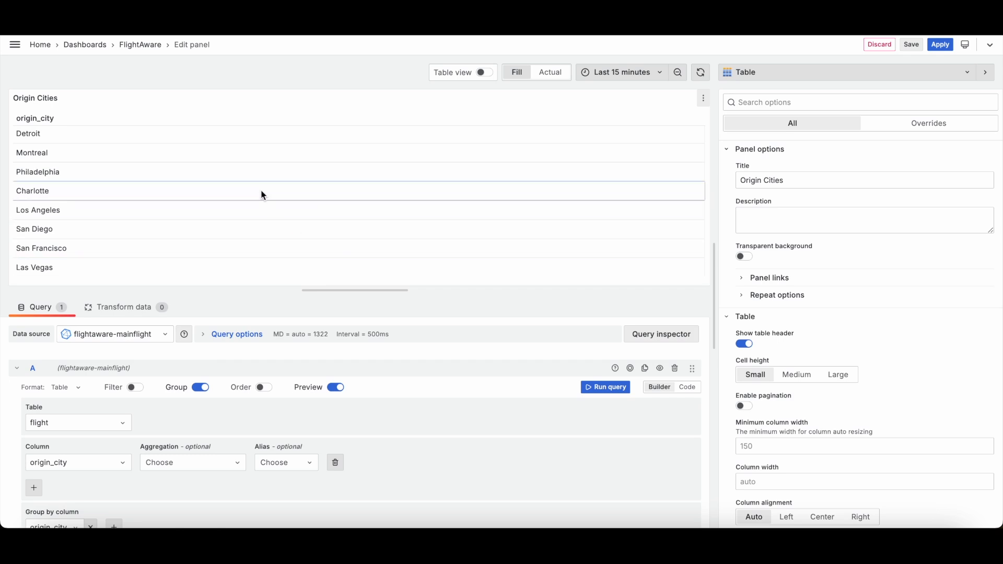
scroll(262, 216, up, 1)
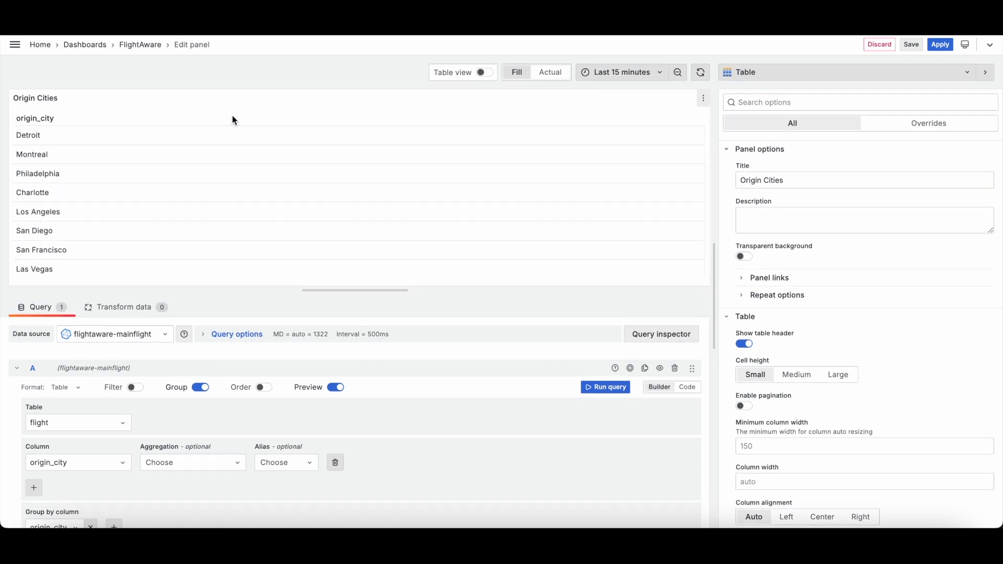
Step: Apply the panel changes and open the Average Altitude panel for editing
click(946, 48)
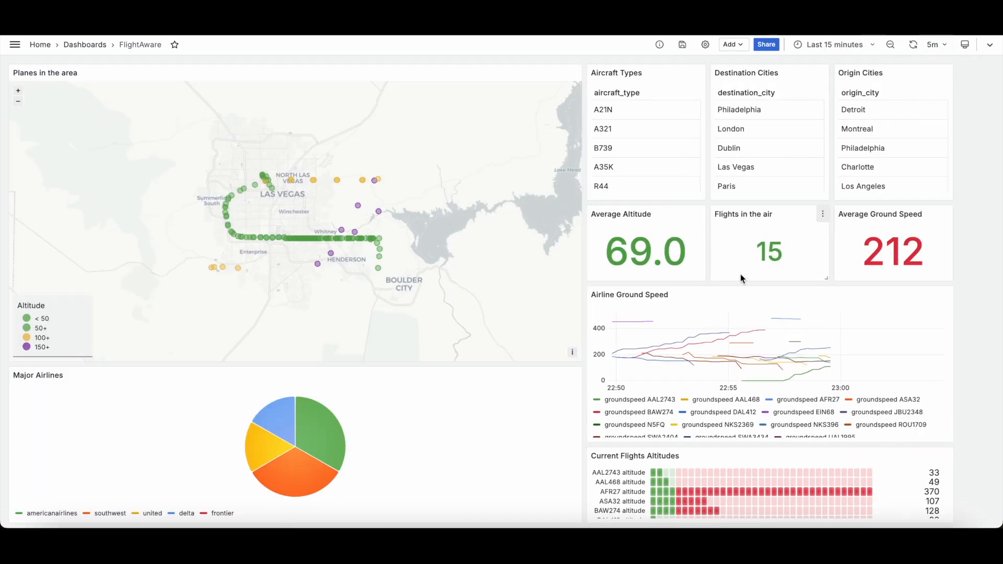
click(698, 219)
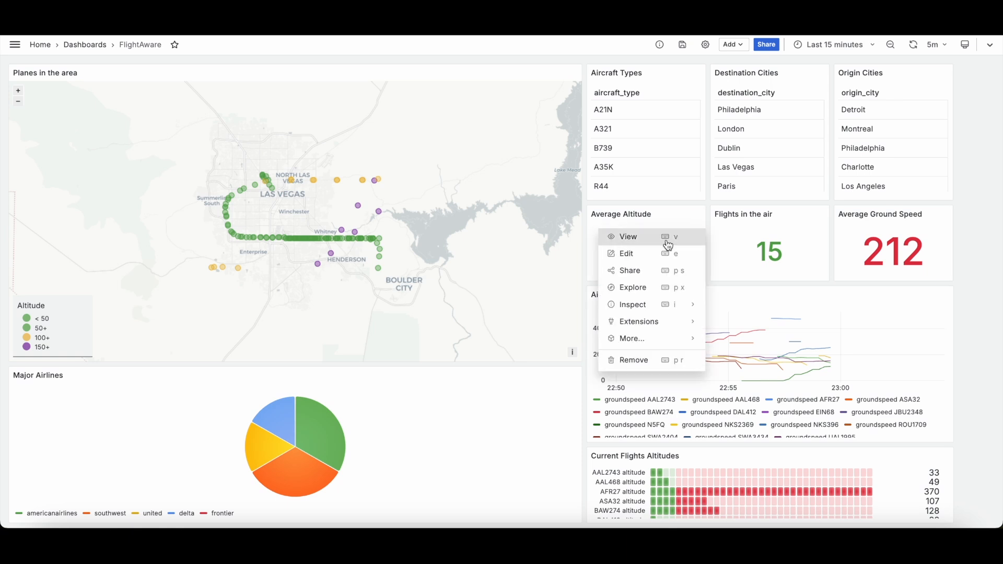
click(641, 255)
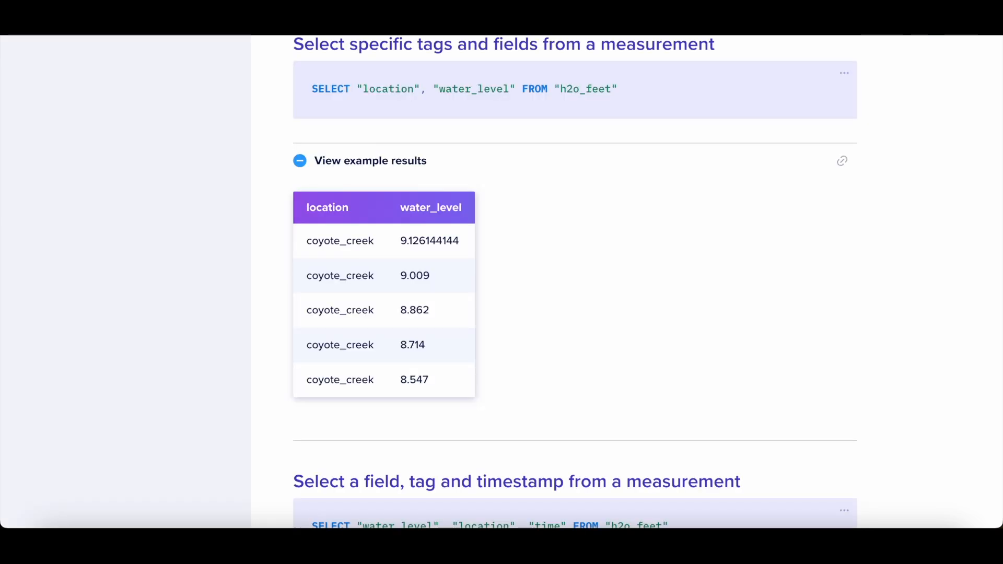
Step: Read the InfluxDB SQL aggregate functions list and the avg function reference in the documentation
scroll(311, 224, down, 8)
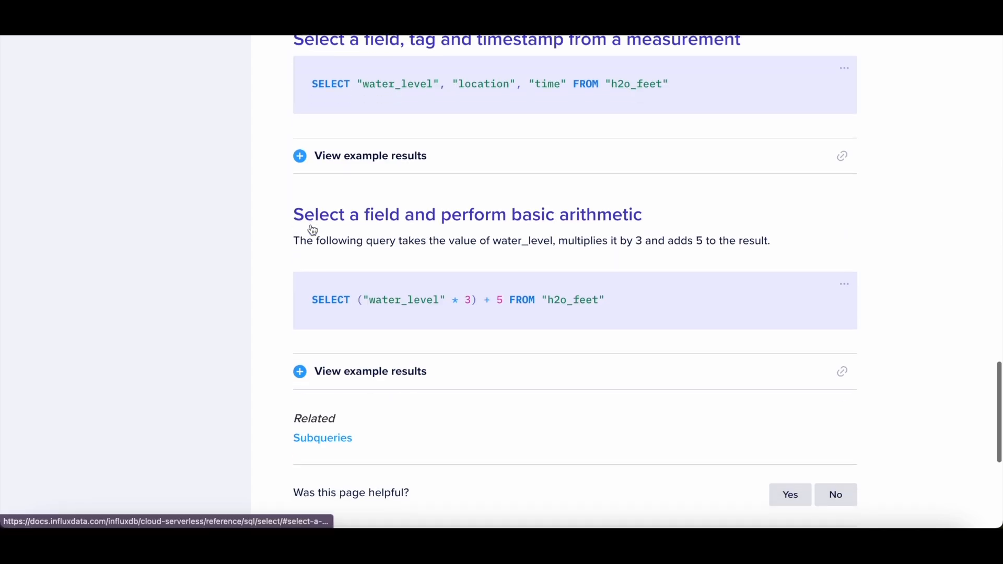
scroll(311, 229, up, 2)
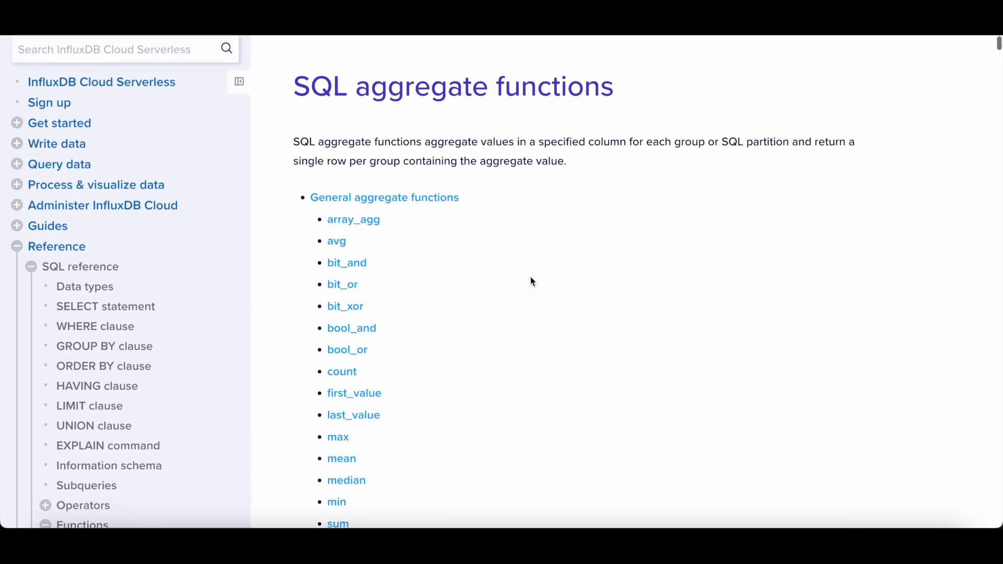
scroll(531, 277, up, 1)
scroll(530, 277, down, 1)
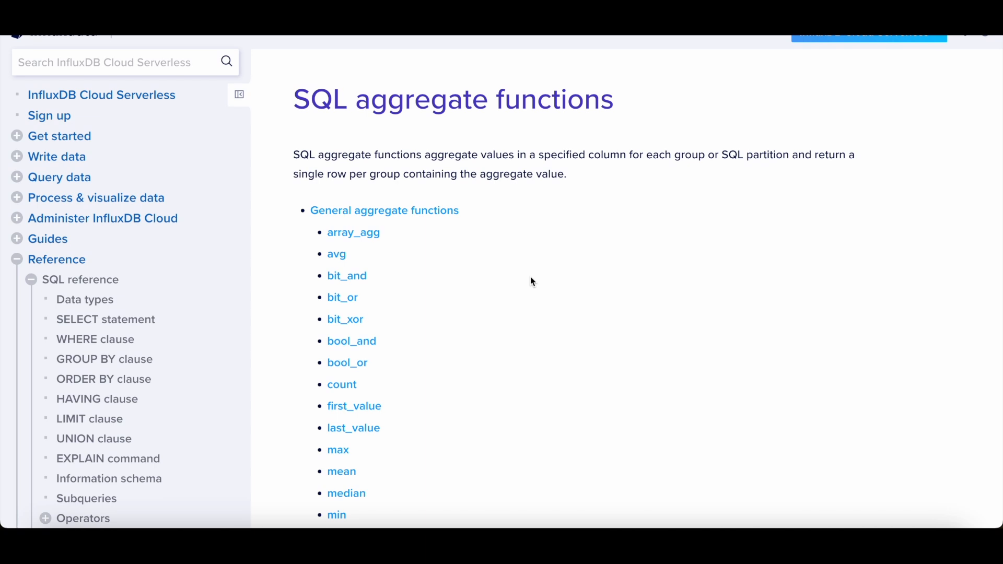
click(343, 259)
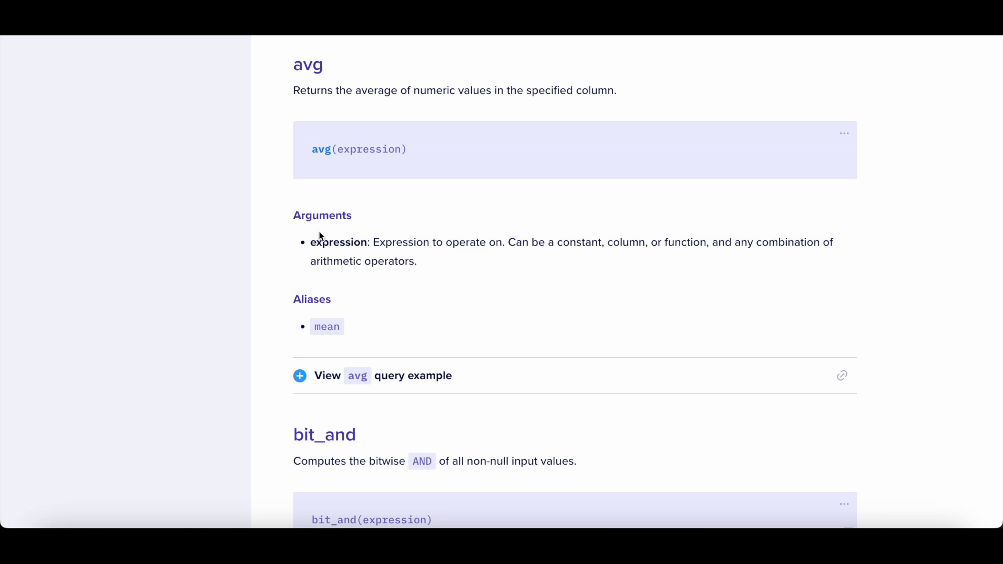
scroll(401, 301, down, 3)
scroll(401, 300, up, 20)
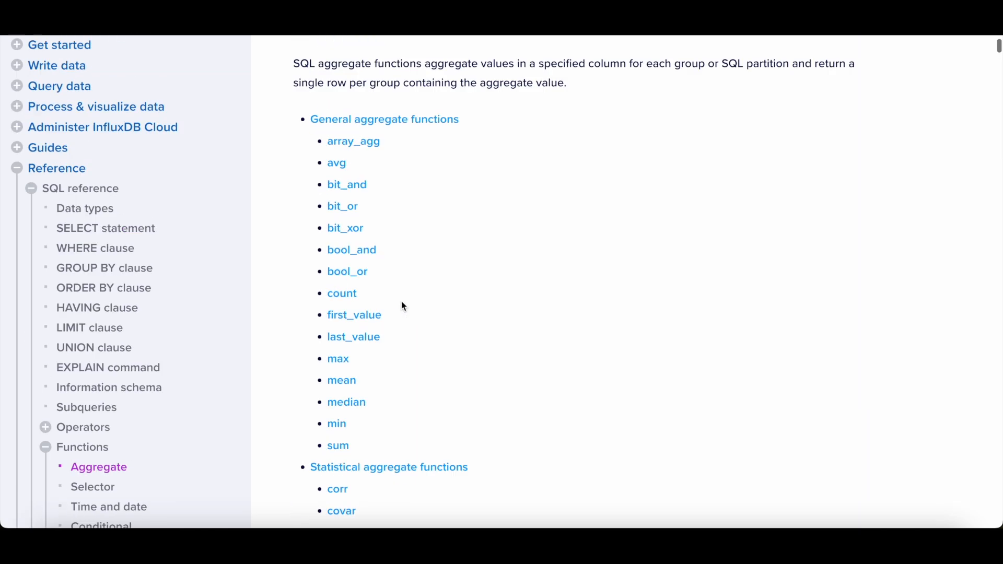
scroll(404, 306, down, 2)
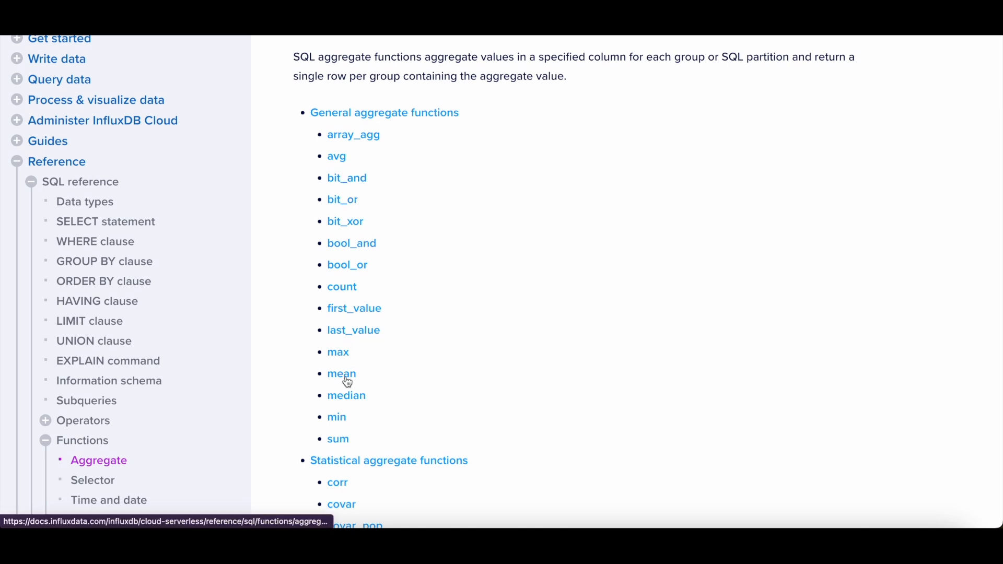
scroll(350, 407, down, 1)
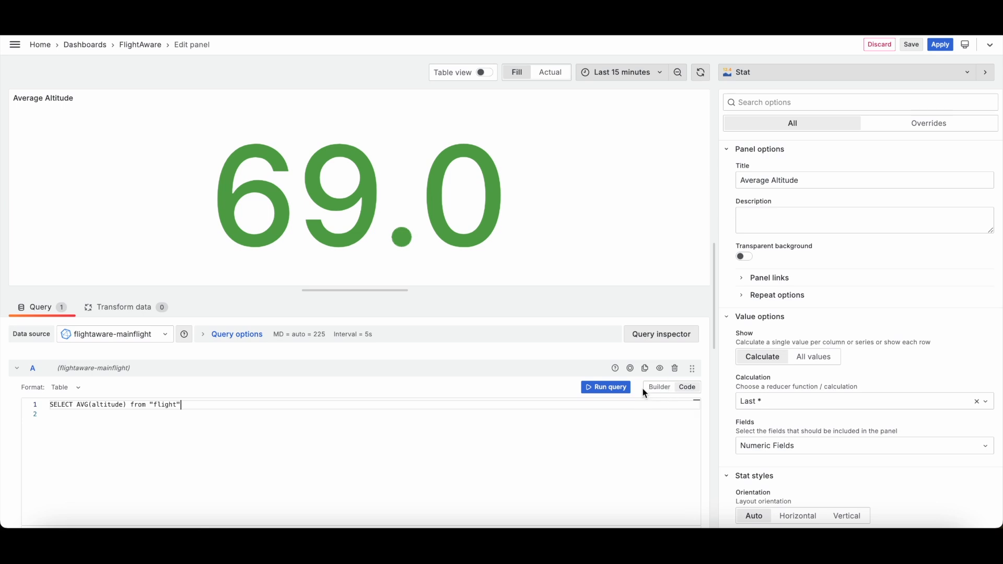
Step: Switch the Average Altitude query to builder mode, discarding the code, and select the altitude column
click(658, 390)
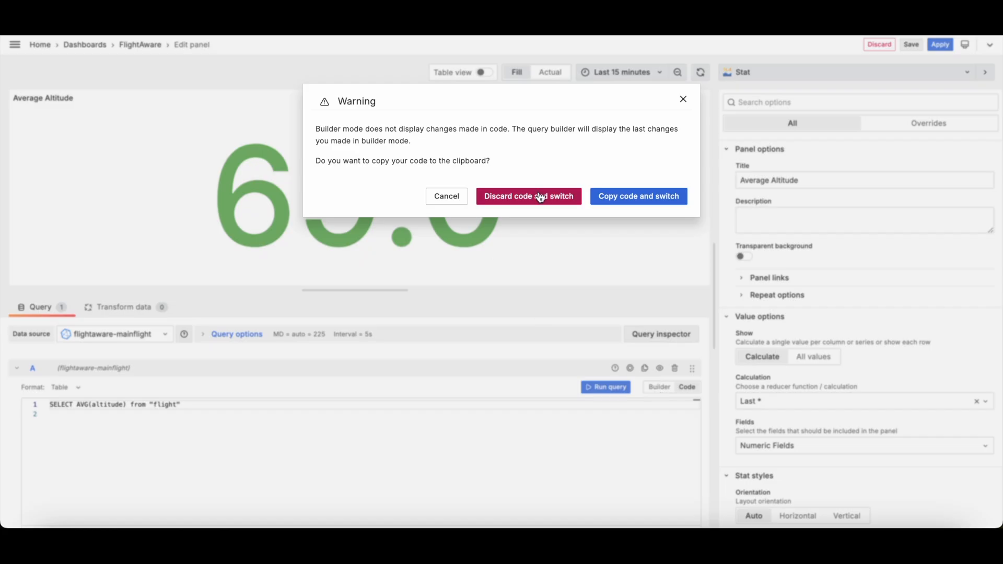
click(663, 199)
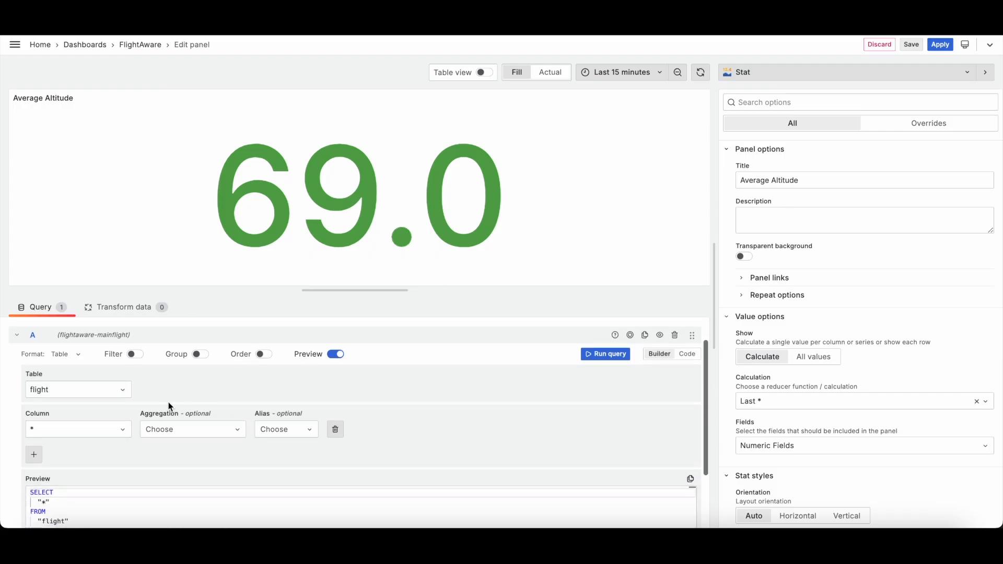
click(73, 430)
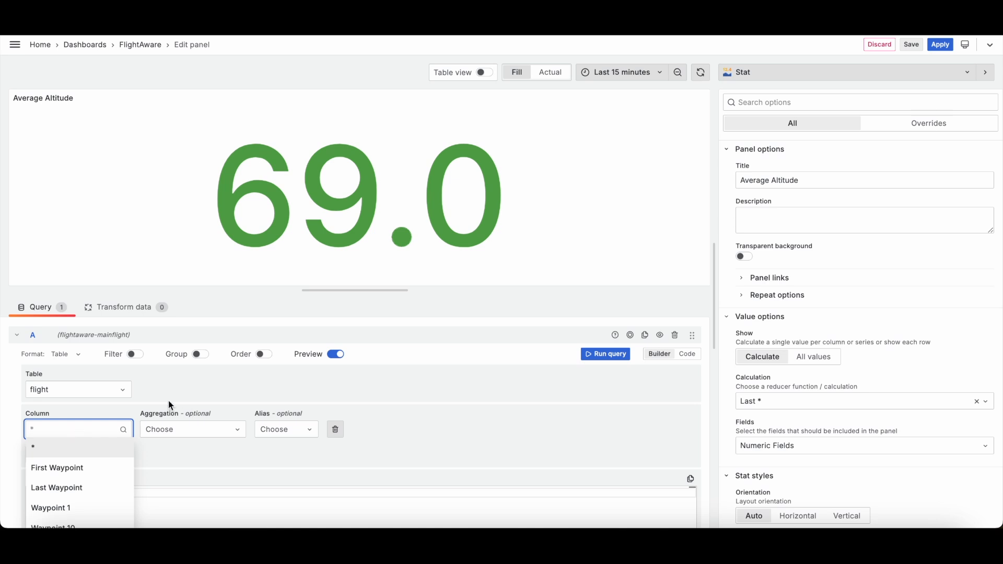
scroll(168, 456, down, 1)
click(116, 403)
scroll(102, 483, down, 5)
scroll(102, 480, down, 15)
scroll(87, 486, up, 6)
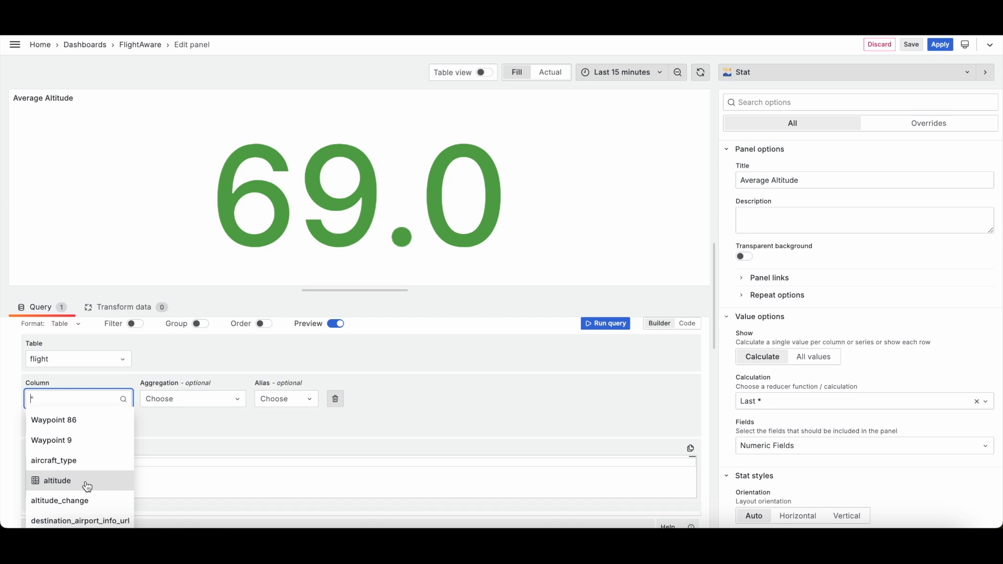
click(87, 487)
Step: Set the aggregation for altitude to AVG and run the query
click(185, 396)
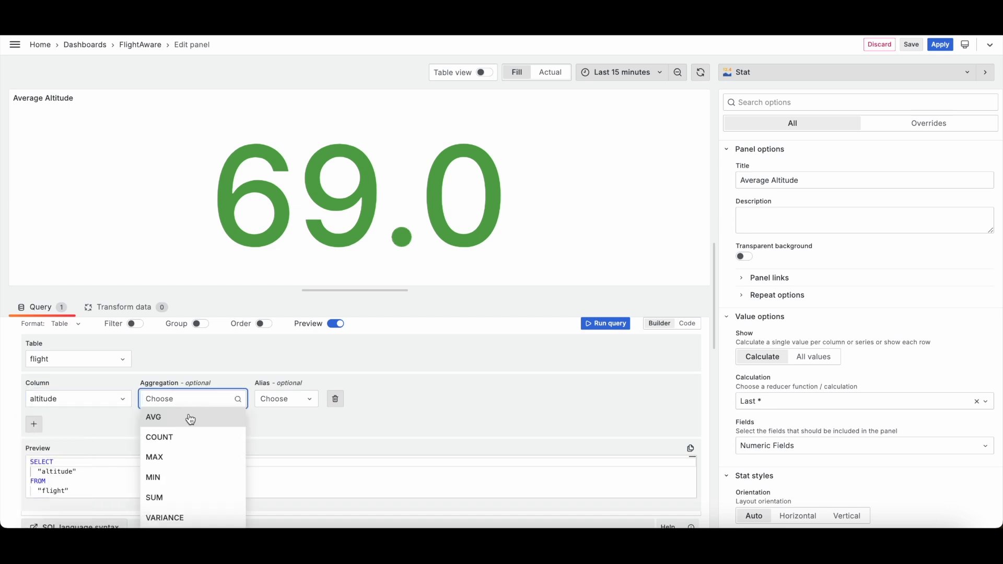
click(189, 418)
click(614, 328)
scroll(476, 360, down, 2)
scroll(445, 450, down, 2)
scroll(455, 439, up, 5)
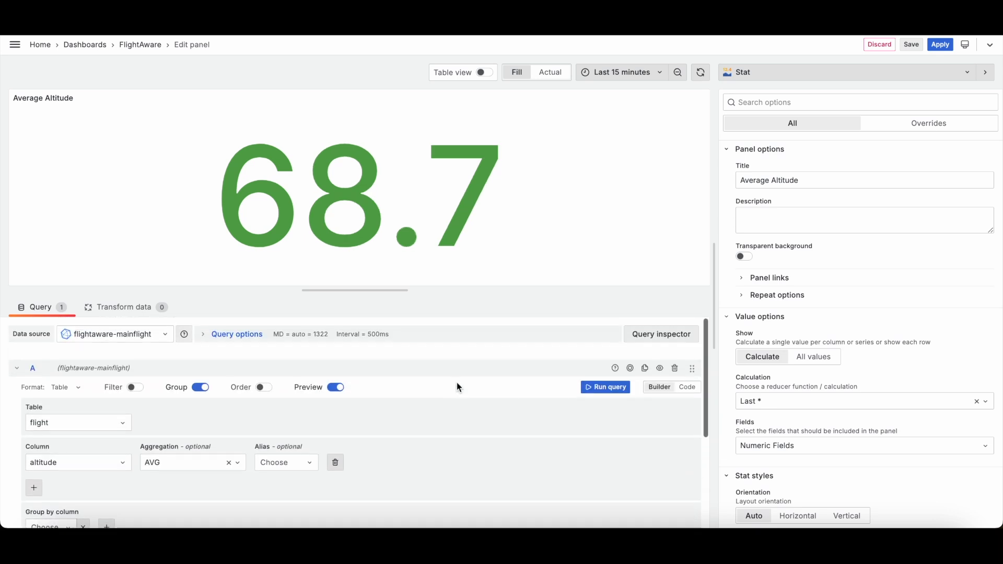
Step: Open the aggregation list to review the available aggregation functions
scroll(436, 410, down, 2)
click(172, 395)
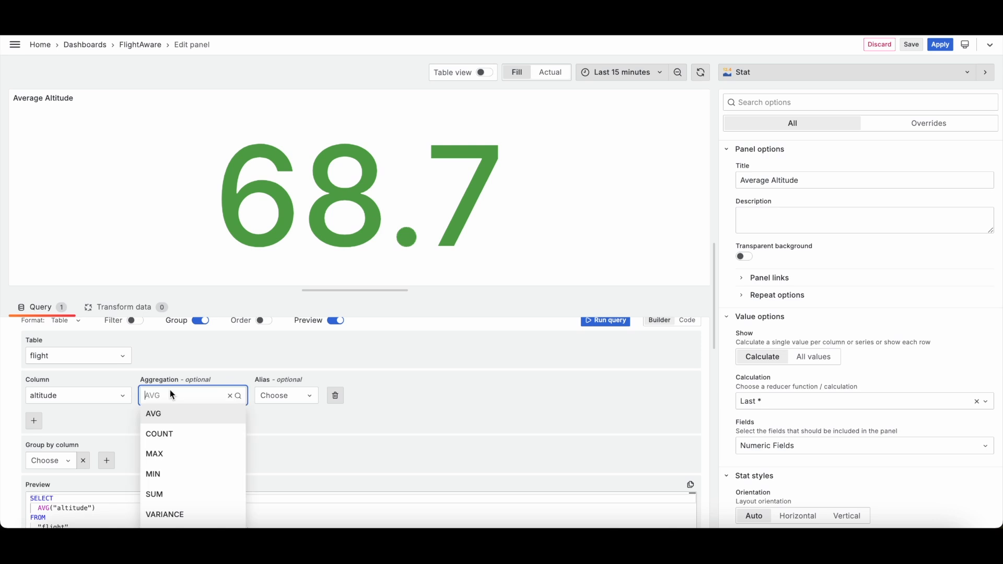
scroll(181, 437, down, 1)
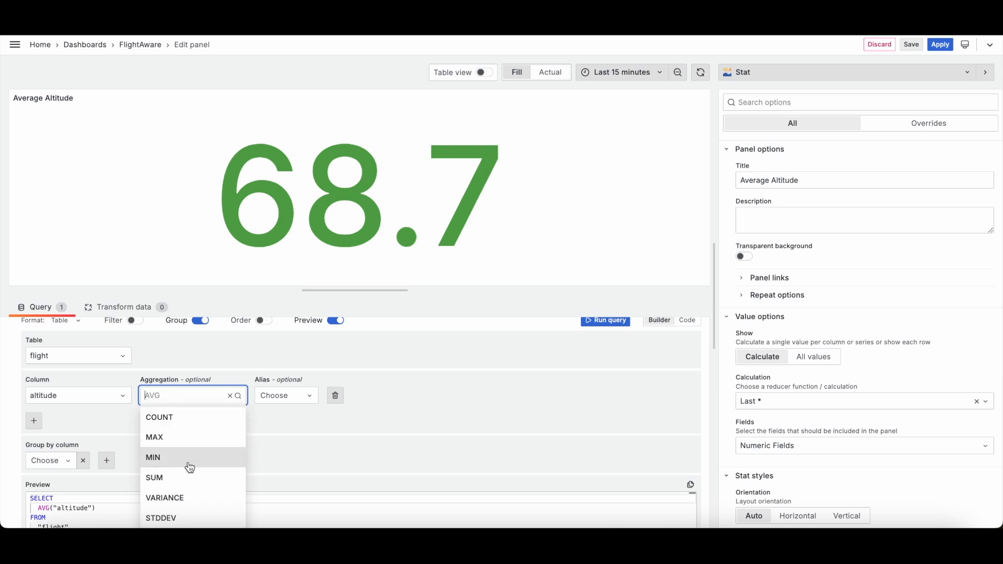
Step: Read the general, statistical and approximate aggregate function lists in the InfluxDB SQL documentation
scroll(191, 470, up, 1)
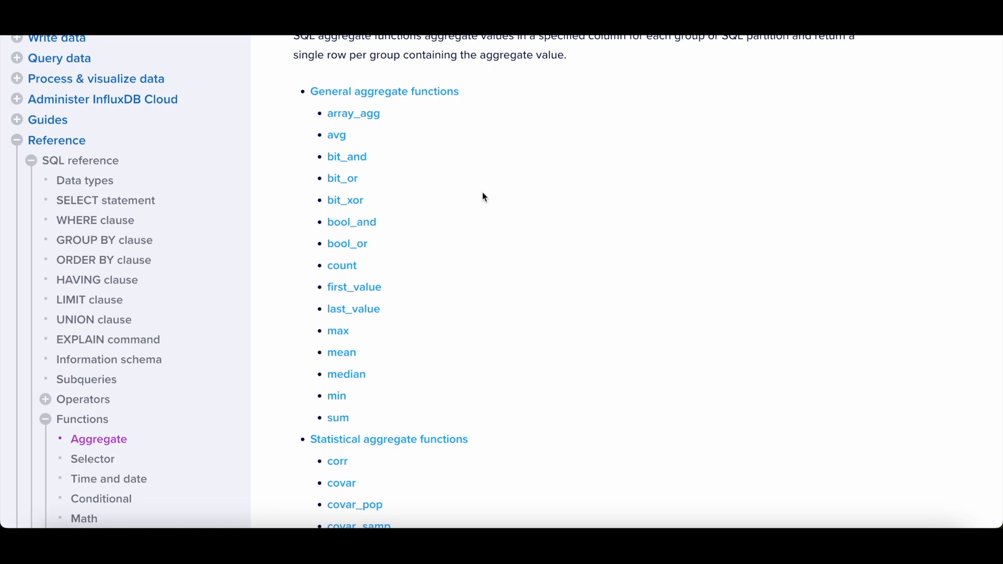
scroll(485, 198, up, 1)
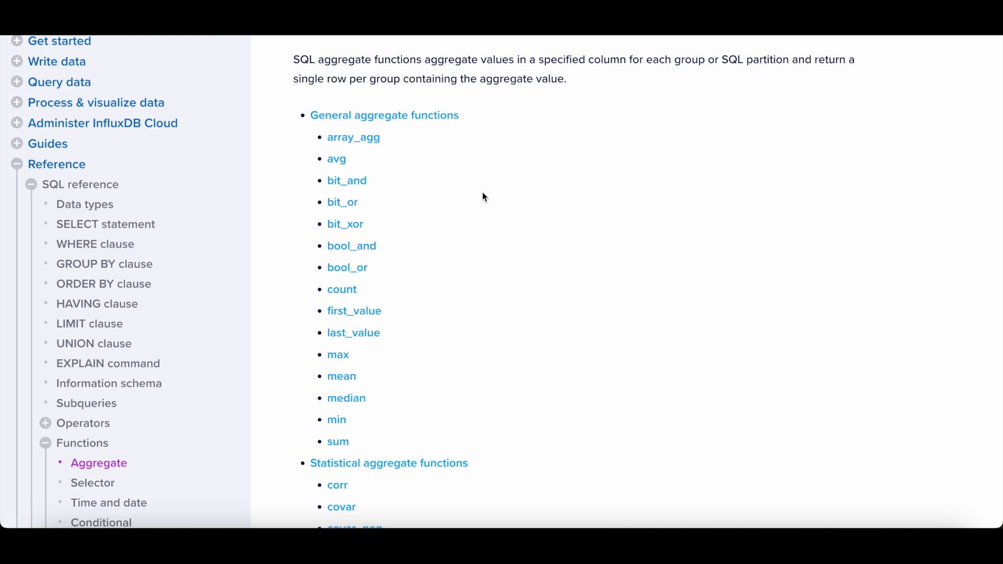
scroll(485, 197, down, 7)
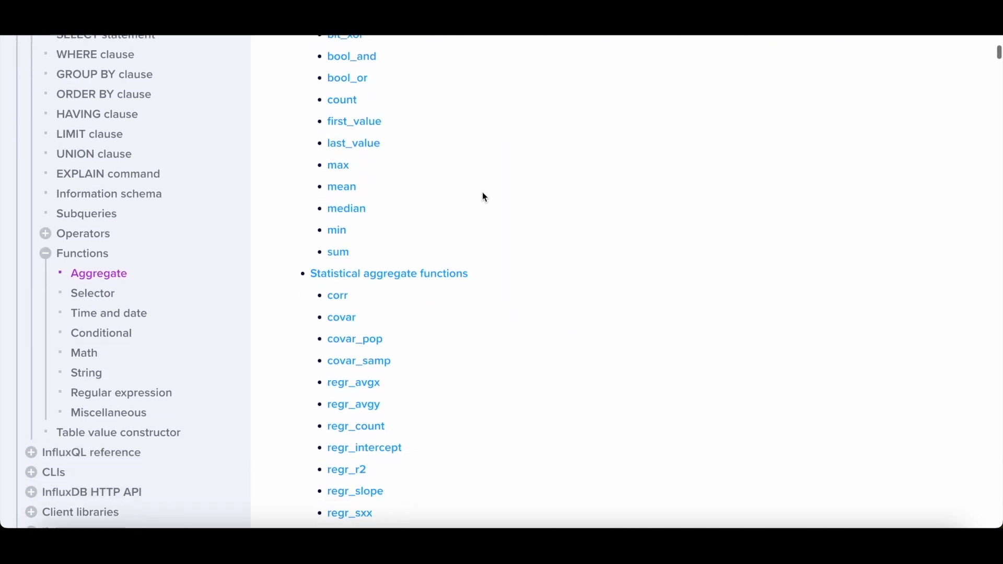
scroll(484, 197, down, 1)
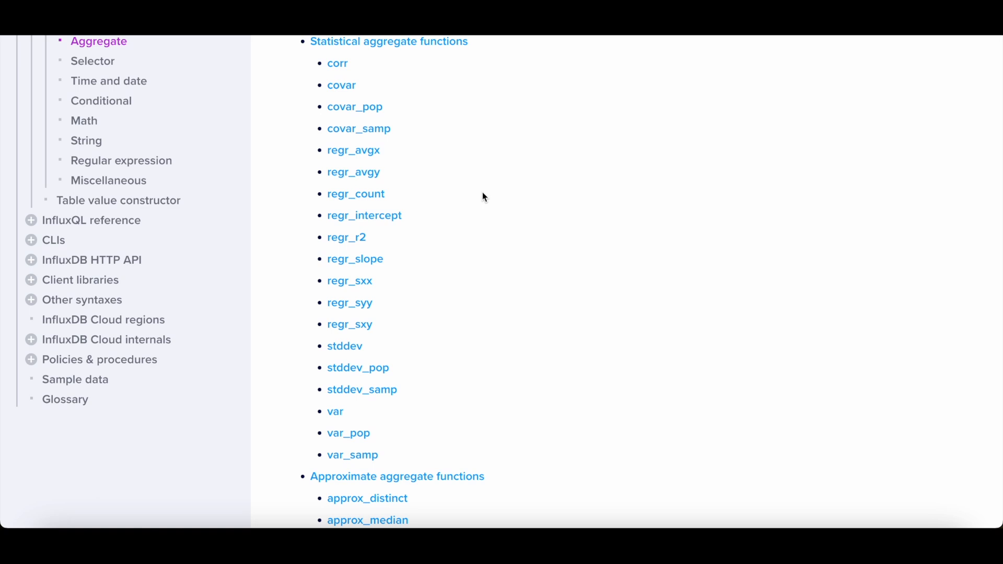
scroll(485, 197, down, 4)
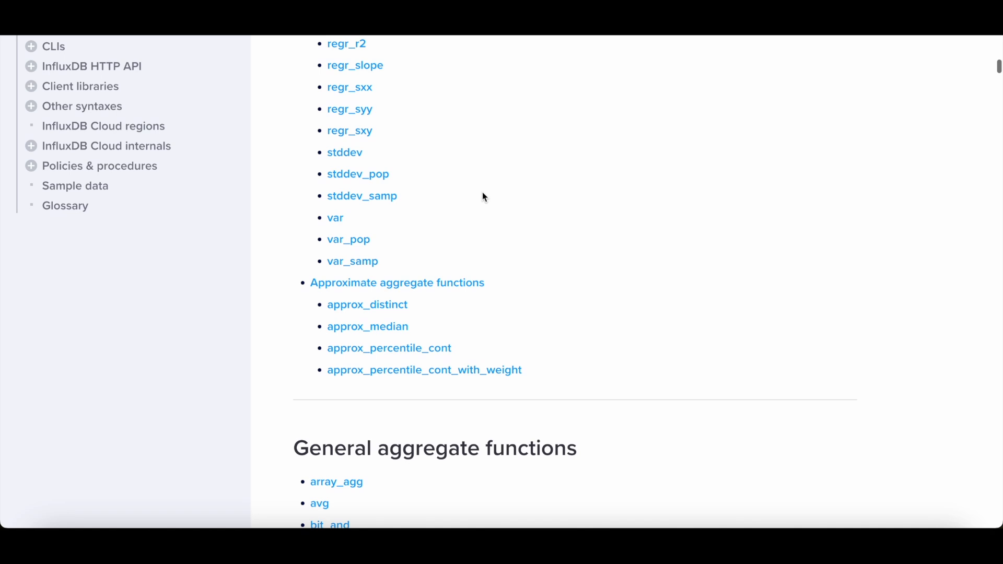
scroll(485, 197, up, 2)
scroll(485, 197, down, 10)
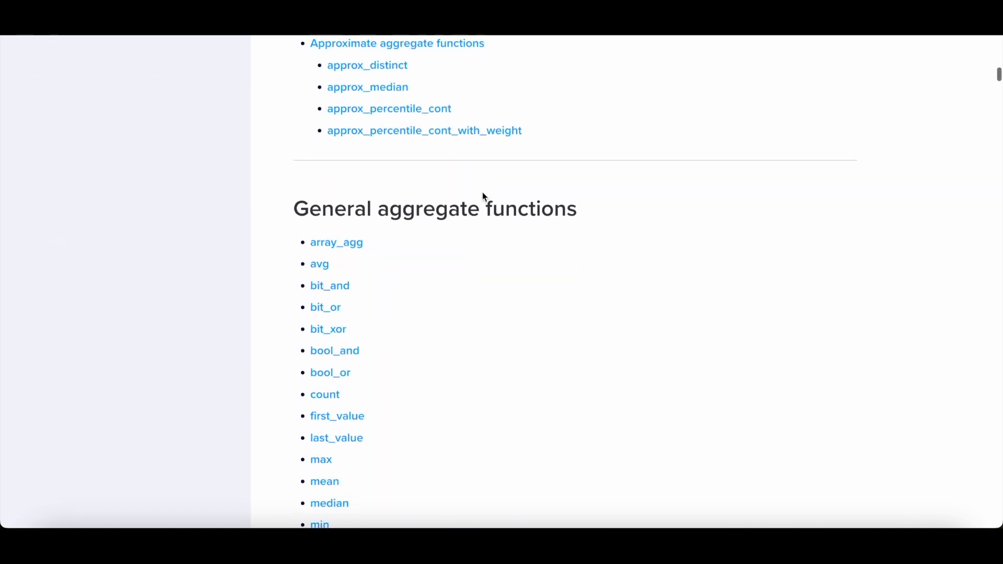
scroll(485, 197, up, 15)
scroll(484, 197, down, 5)
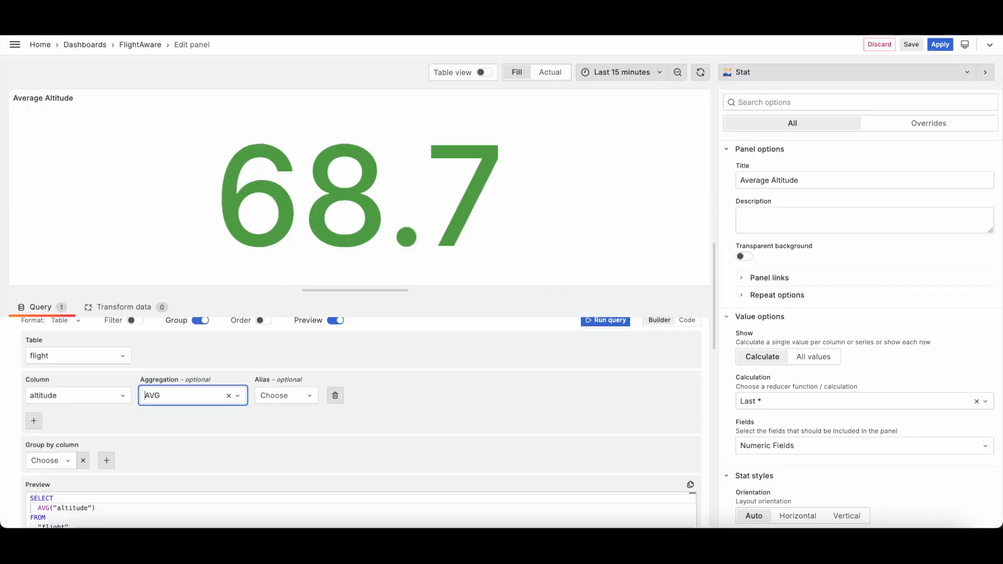
scroll(662, 343, up, 1)
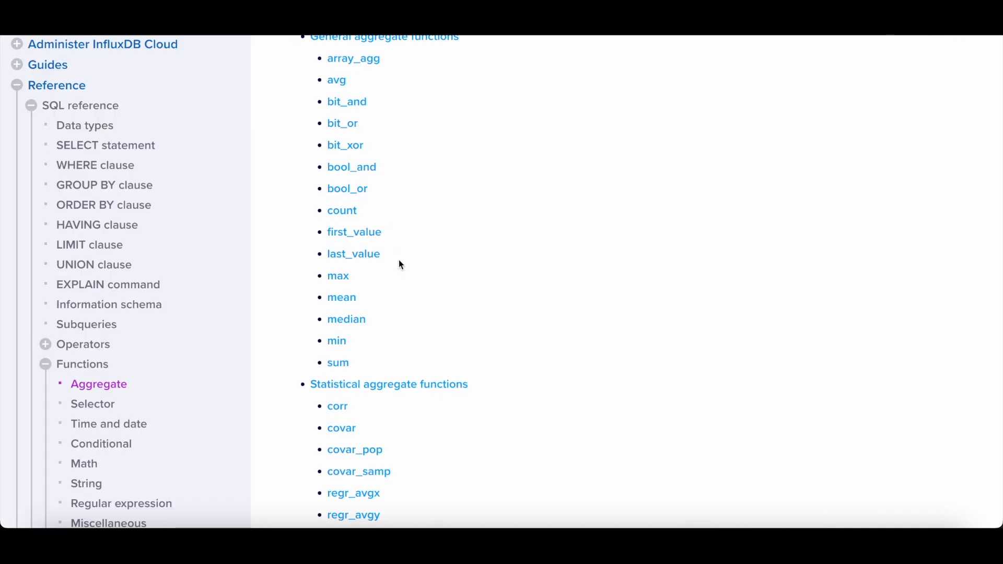
scroll(399, 259, up, 1)
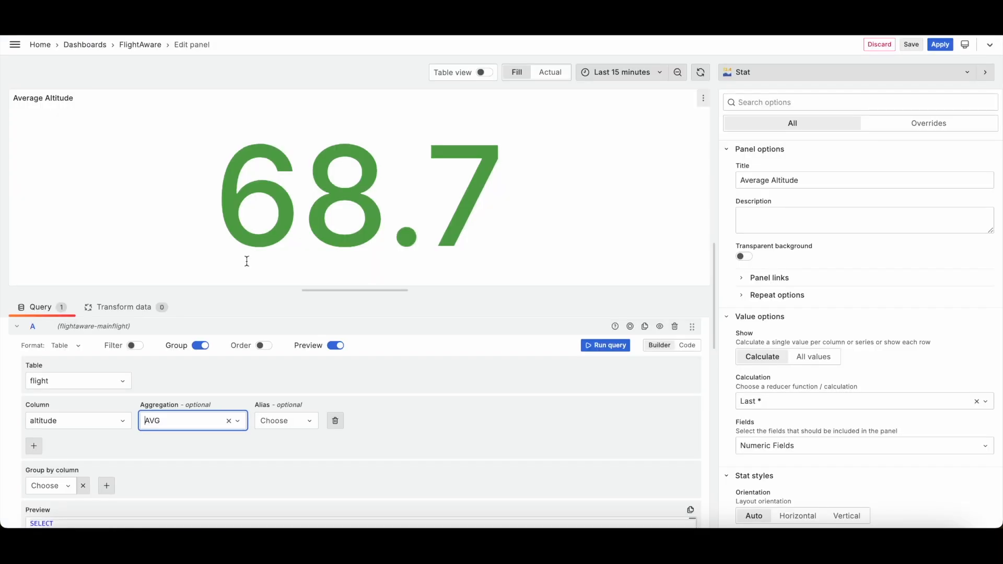
Step: Browse the aggregation options again and close the list without changing AVG
click(203, 427)
scroll(209, 471, down, 1)
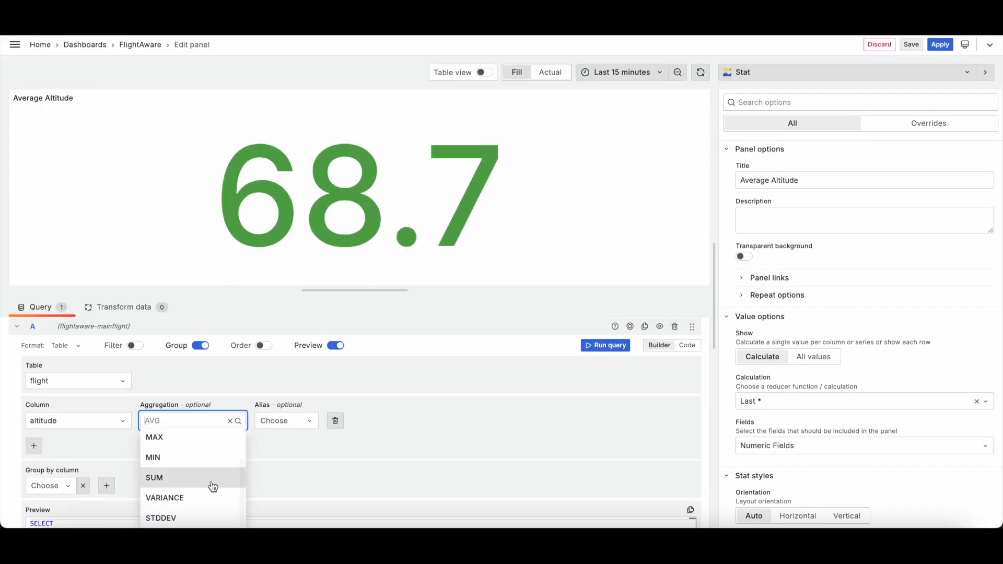
scroll(206, 466, up, 1)
click(423, 432)
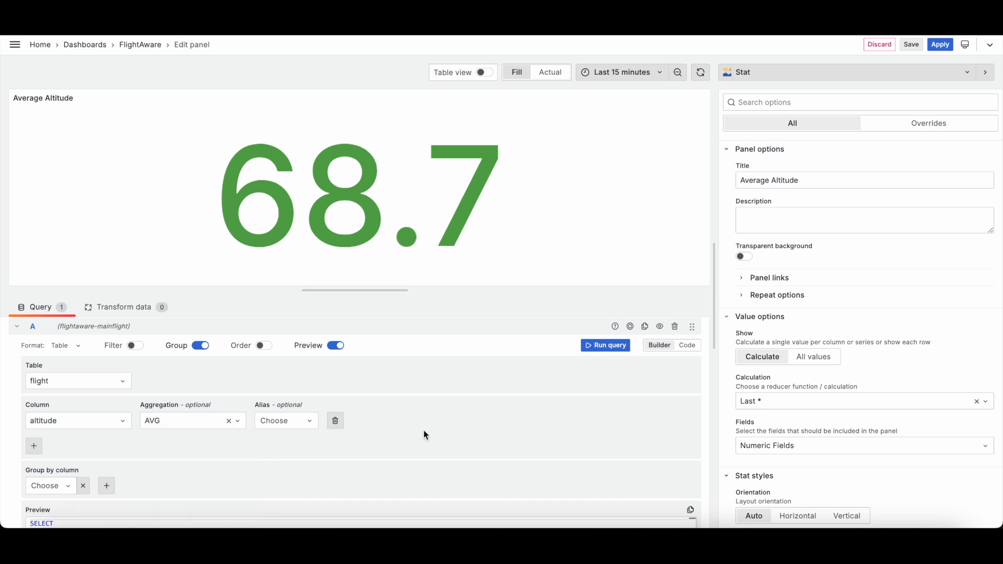
scroll(855, 380, down, 3)
scroll(854, 380, up, 1)
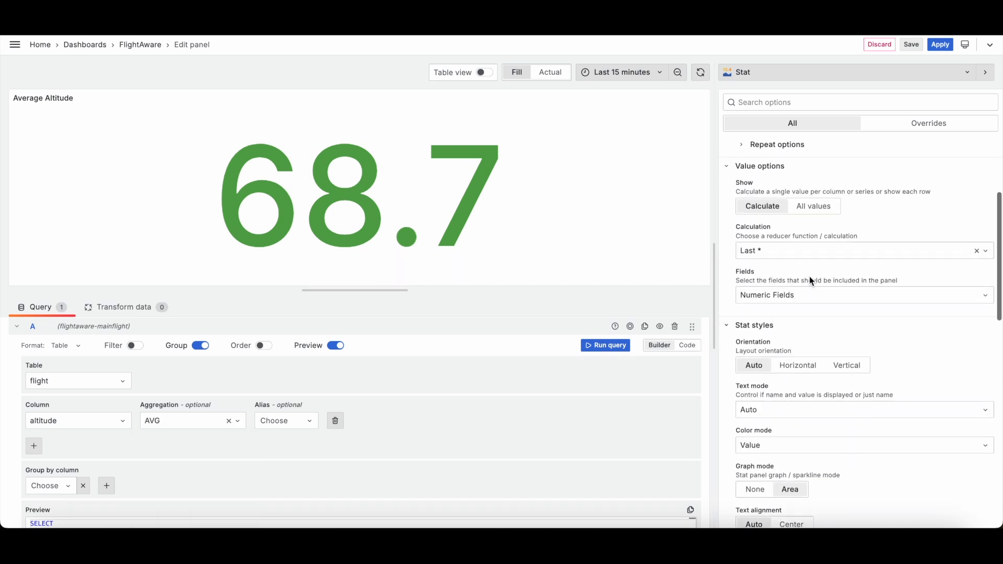
Step: Try the Last, First and Min reducer calculations for the stat panel, then return it to Last *
click(814, 248)
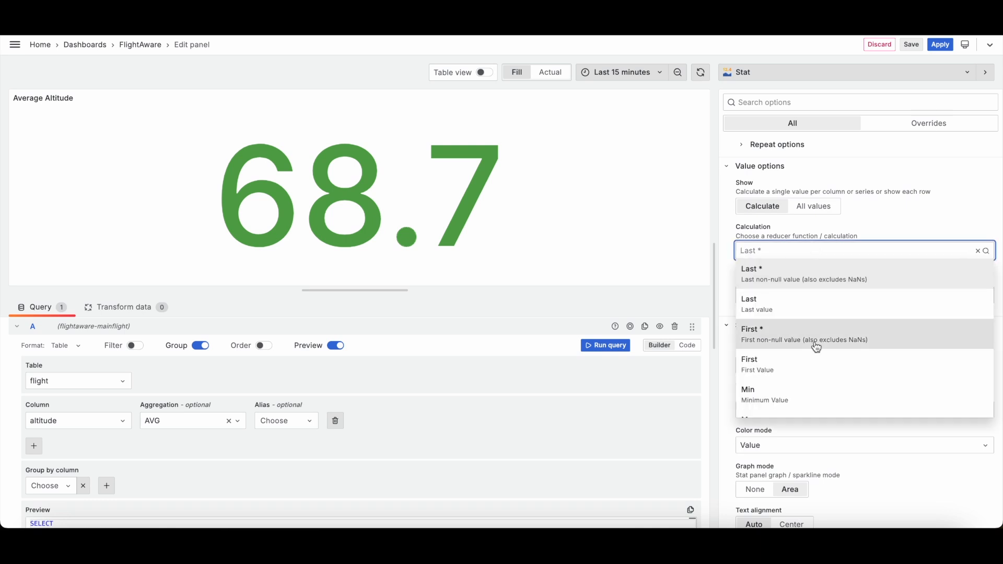
click(786, 308)
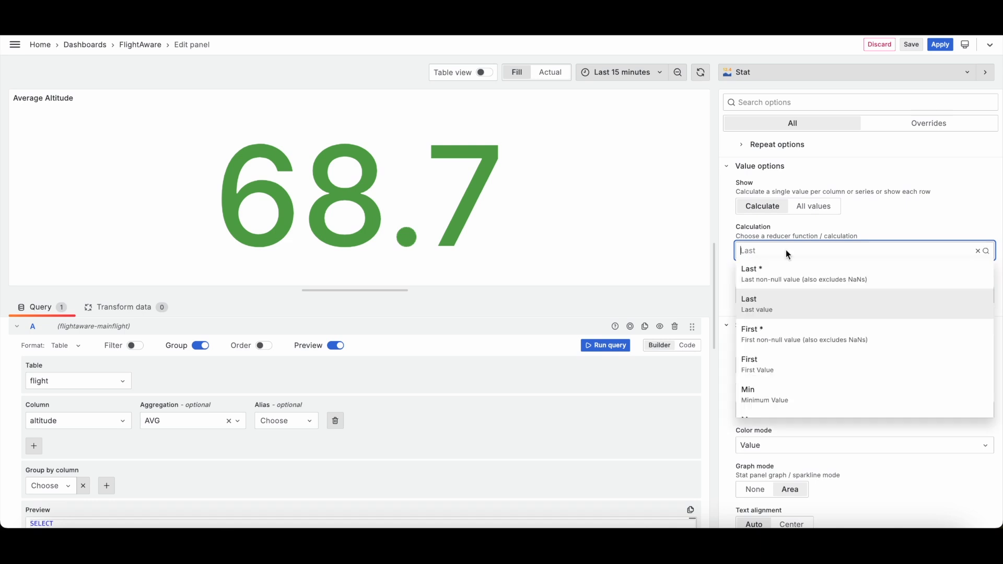
click(796, 363)
click(803, 254)
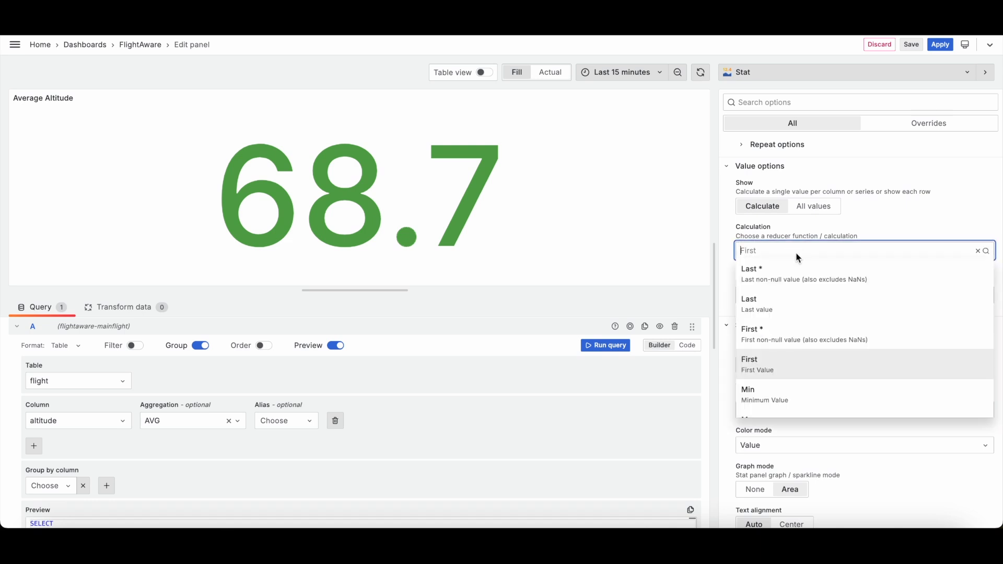
click(796, 399)
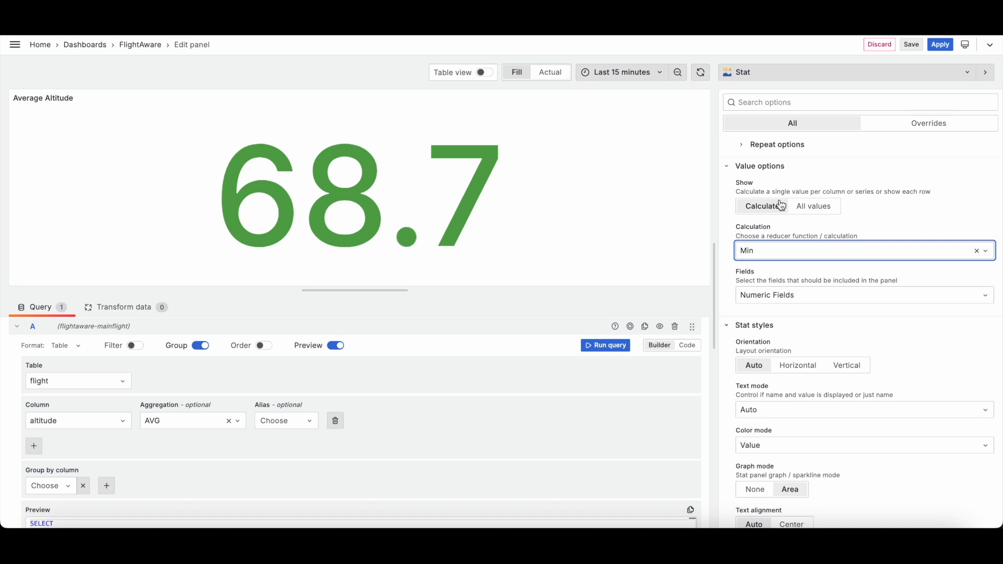
click(787, 259)
click(769, 308)
click(768, 258)
click(767, 282)
Step: Apply the panel changes and open the Flights in the air panel for editing
click(335, 392)
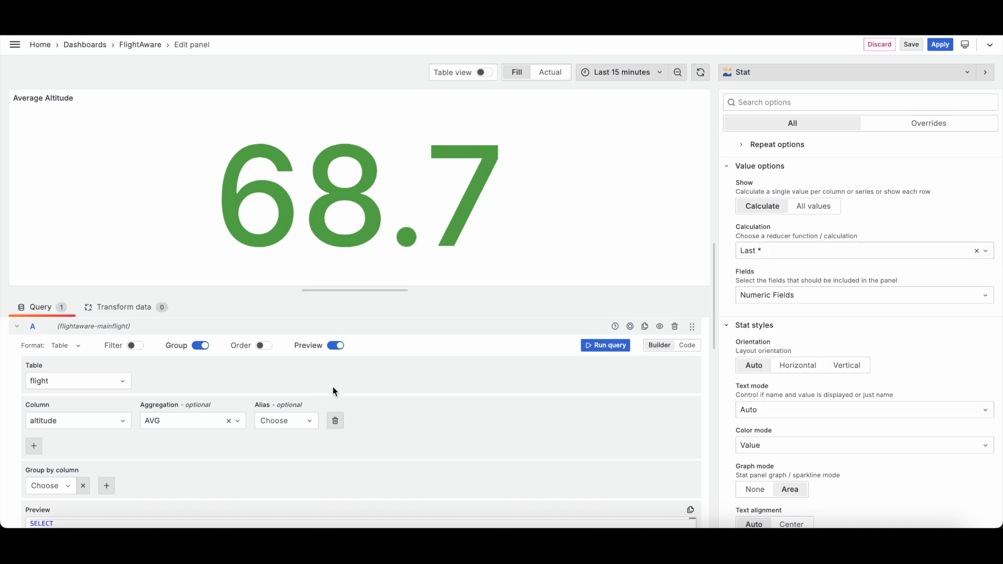
click(940, 46)
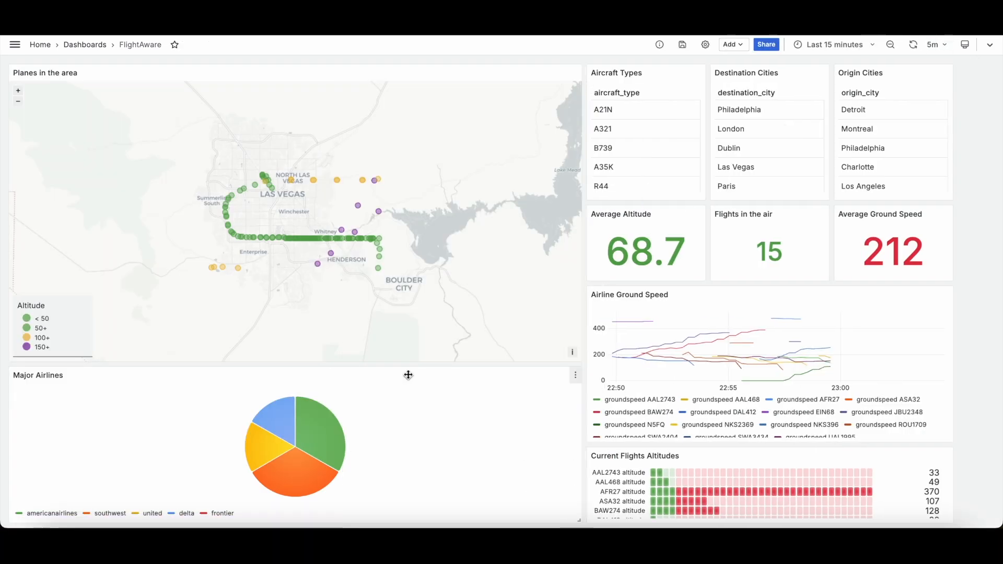
click(823, 217)
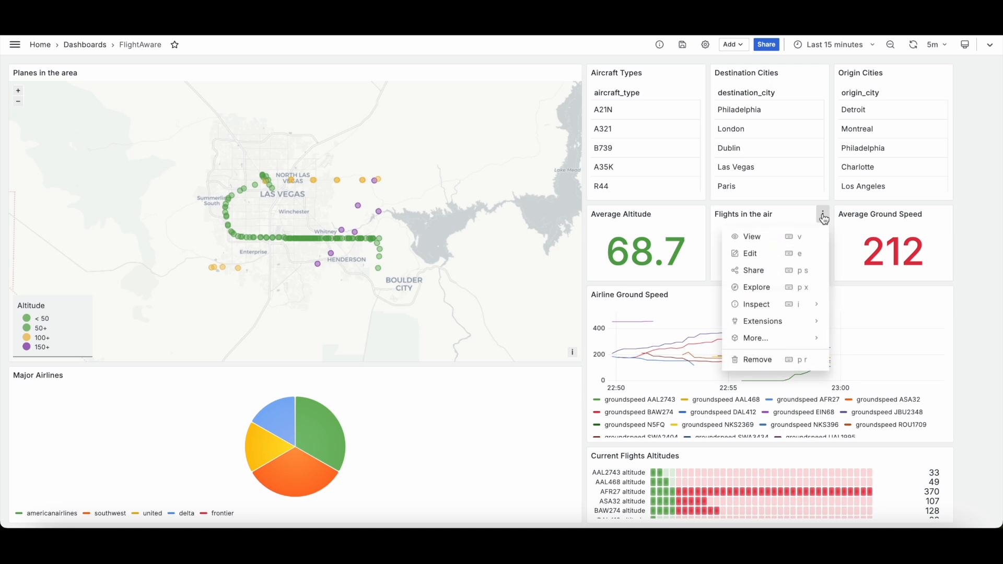
click(762, 256)
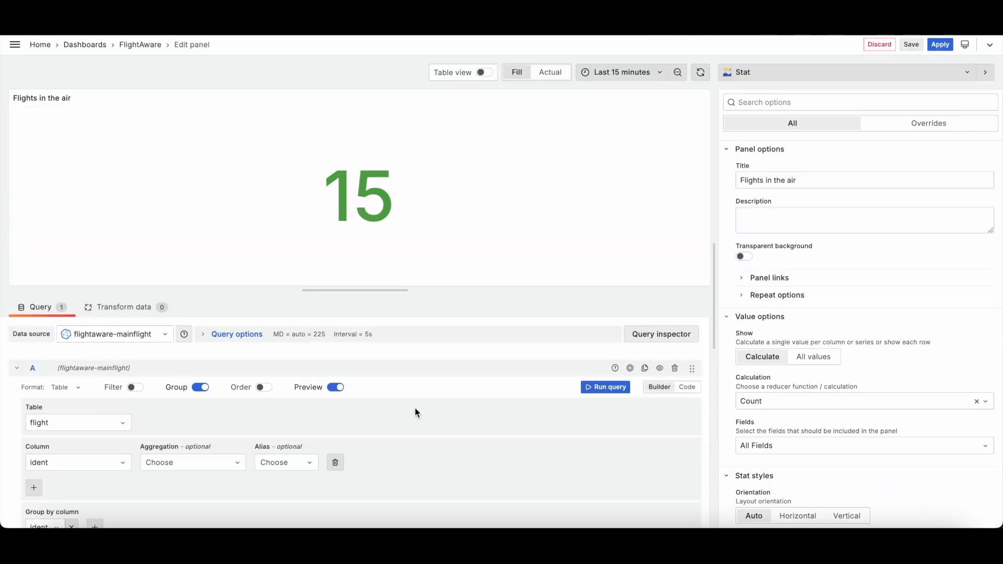
Step: Review the Flights in the air query's column, group-by settings and SQL preview
scroll(414, 409, down, 3)
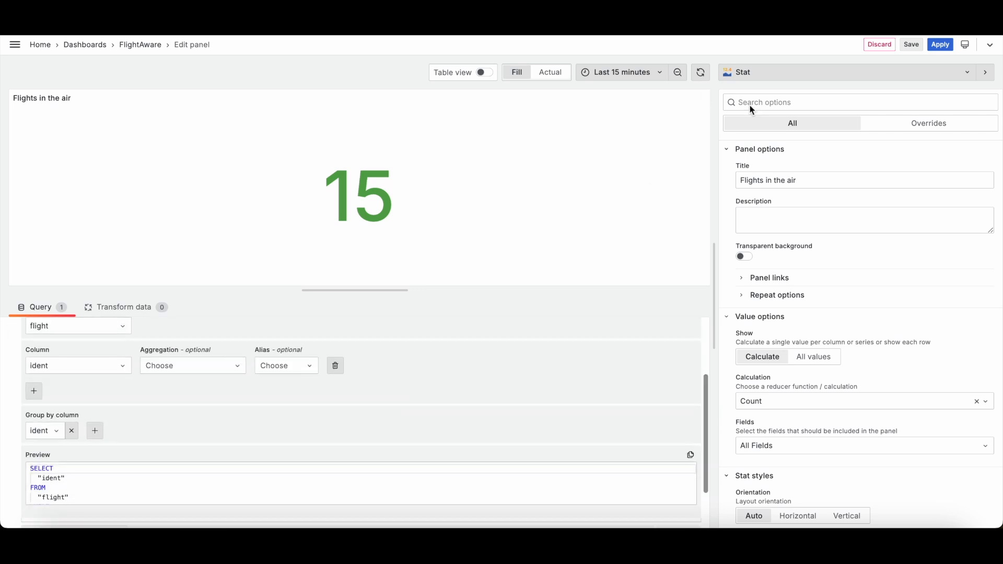
scroll(245, 426, down, 1)
scroll(175, 454, down, 2)
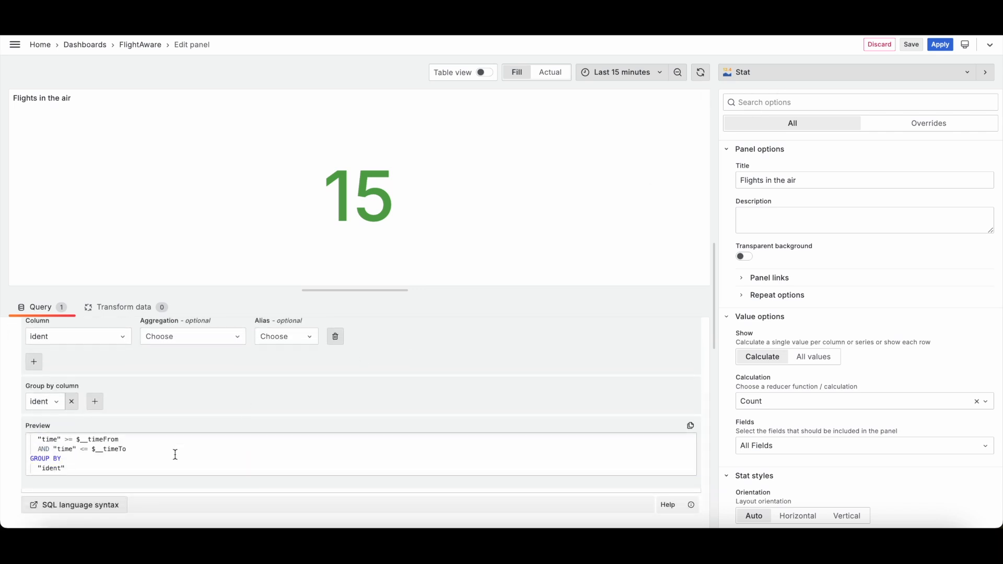
scroll(175, 454, up, 2)
scroll(175, 455, down, 2)
scroll(178, 405, up, 3)
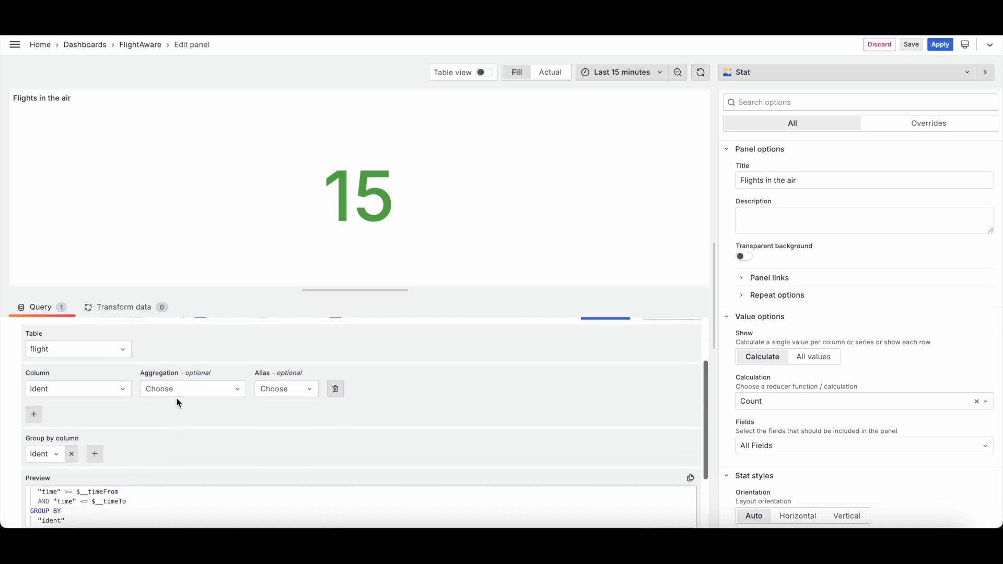
scroll(178, 405, up, 2)
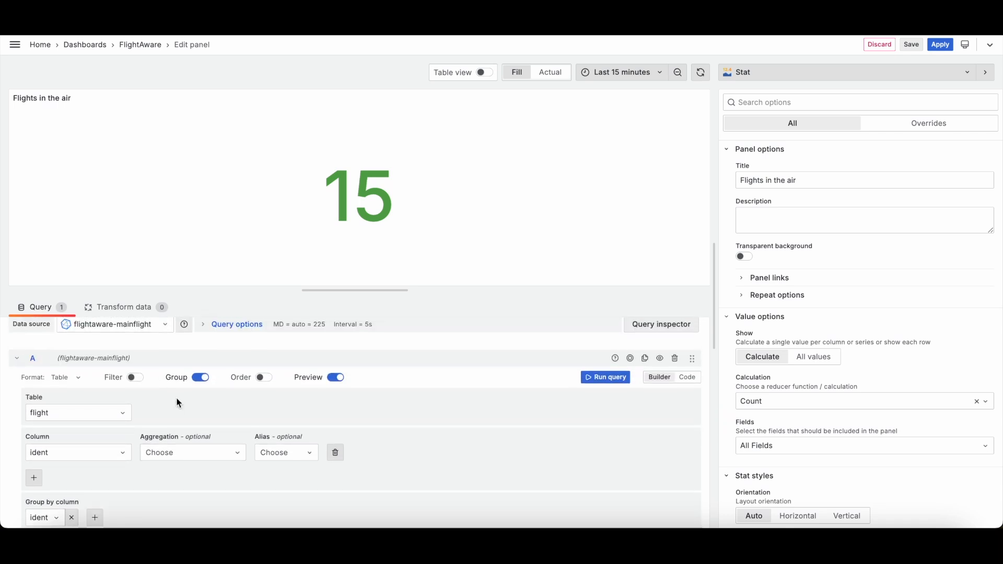
Step: Try the Mean and then Count reducer calculations for the Flights in the air stat panel
click(873, 402)
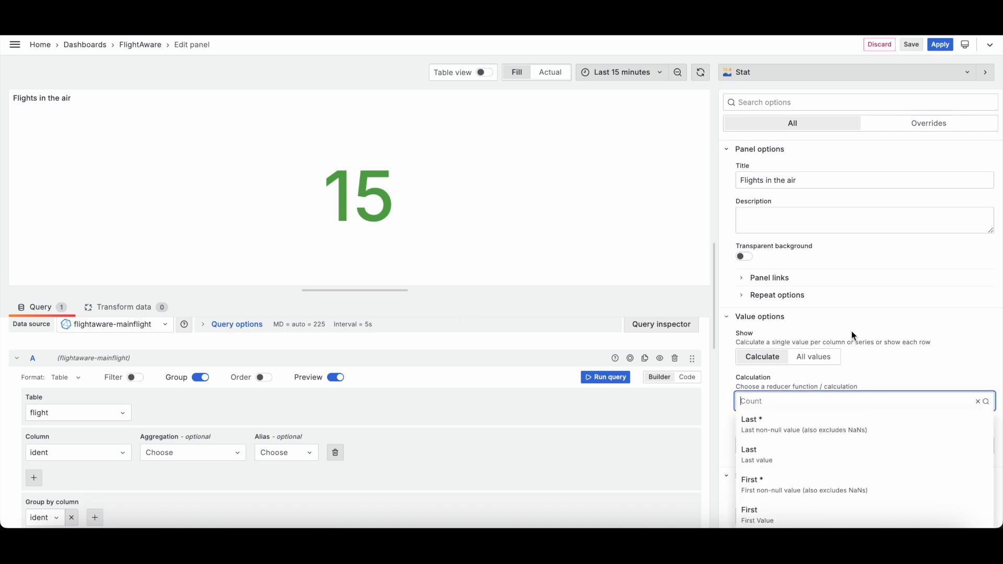
scroll(852, 484, down, 5)
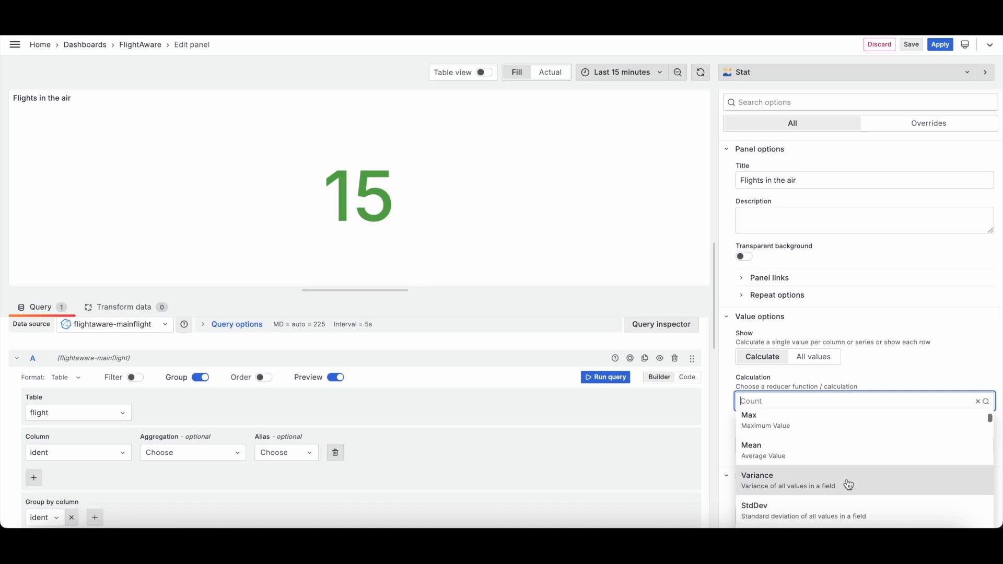
scroll(849, 485, up, 3)
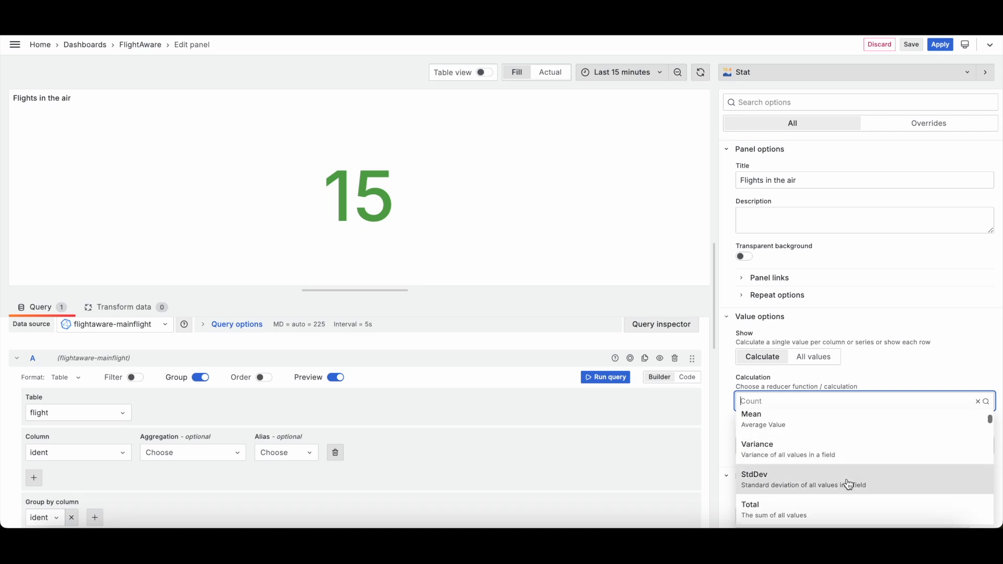
scroll(849, 484, up, 1)
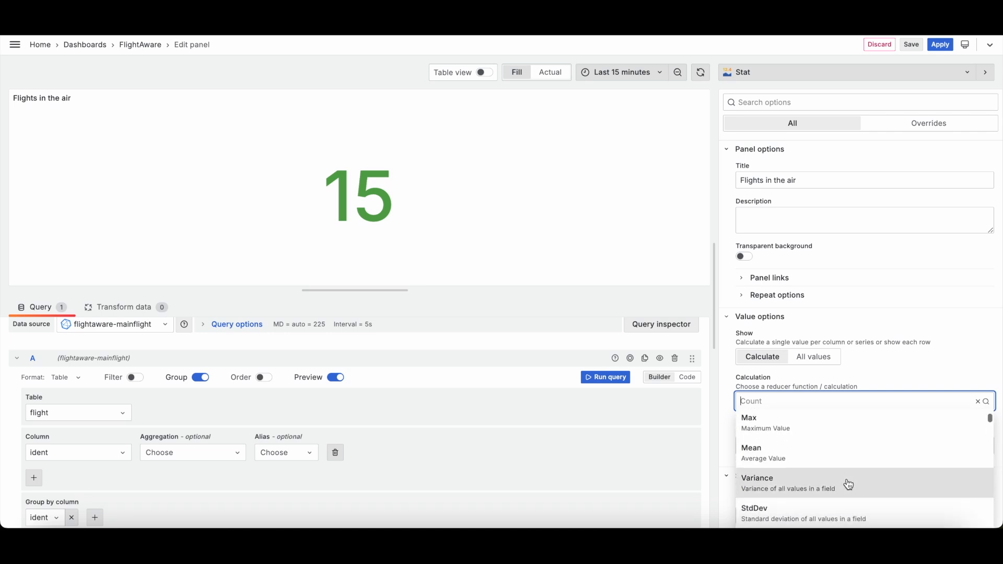
click(818, 458)
click(807, 405)
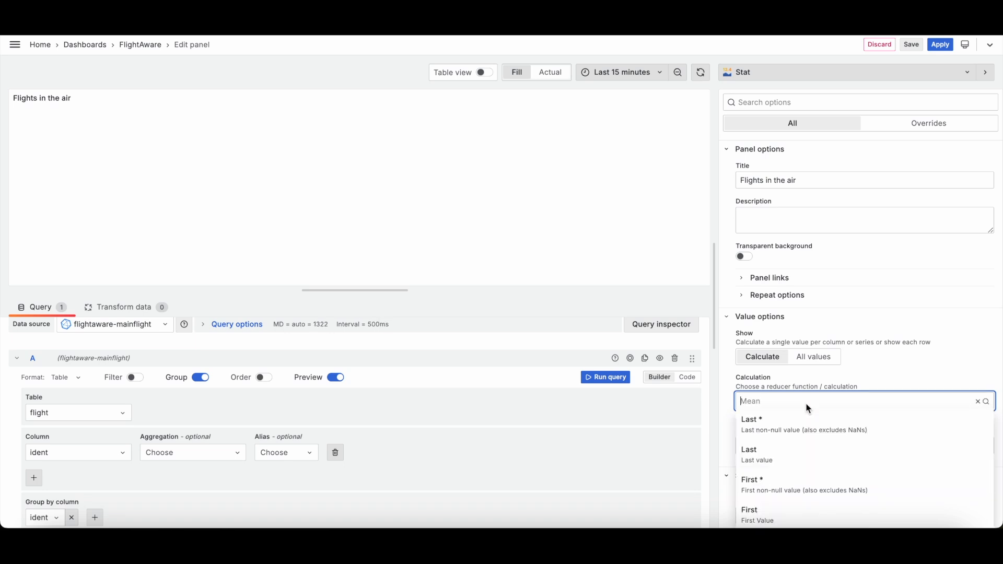
scroll(817, 444, down, 5)
scroll(818, 444, down, 3)
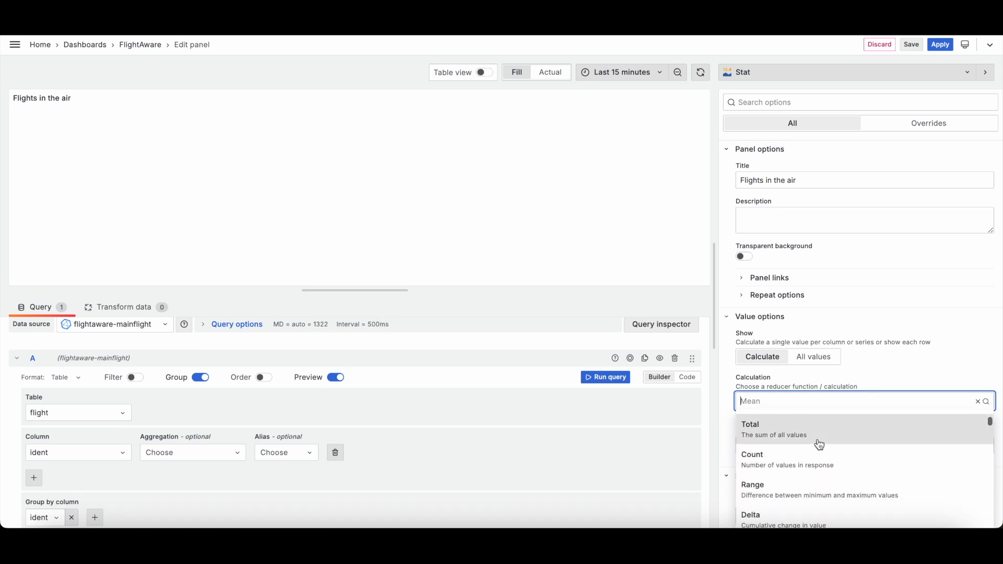
scroll(799, 452, up, 5)
scroll(800, 460, down, 2)
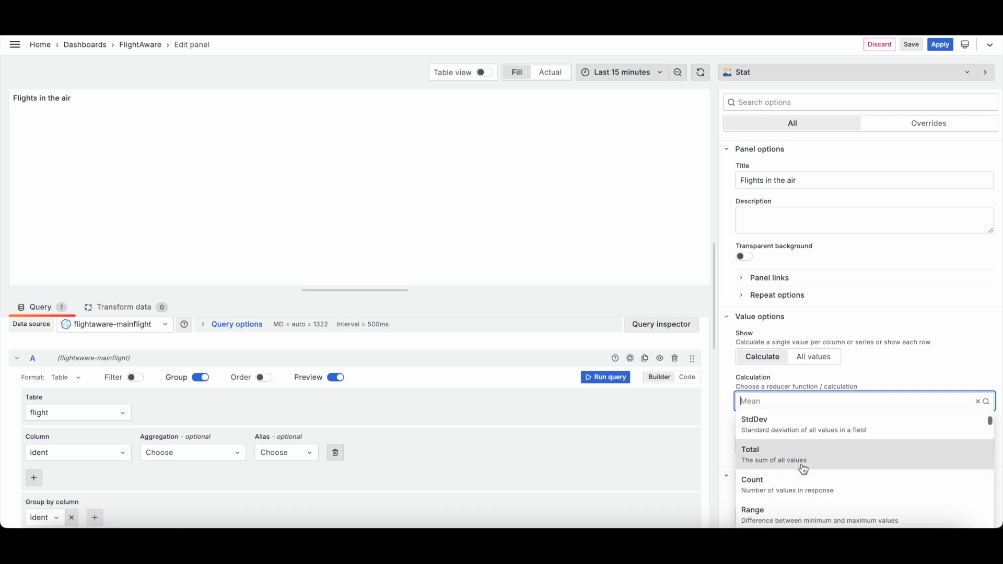
click(810, 501)
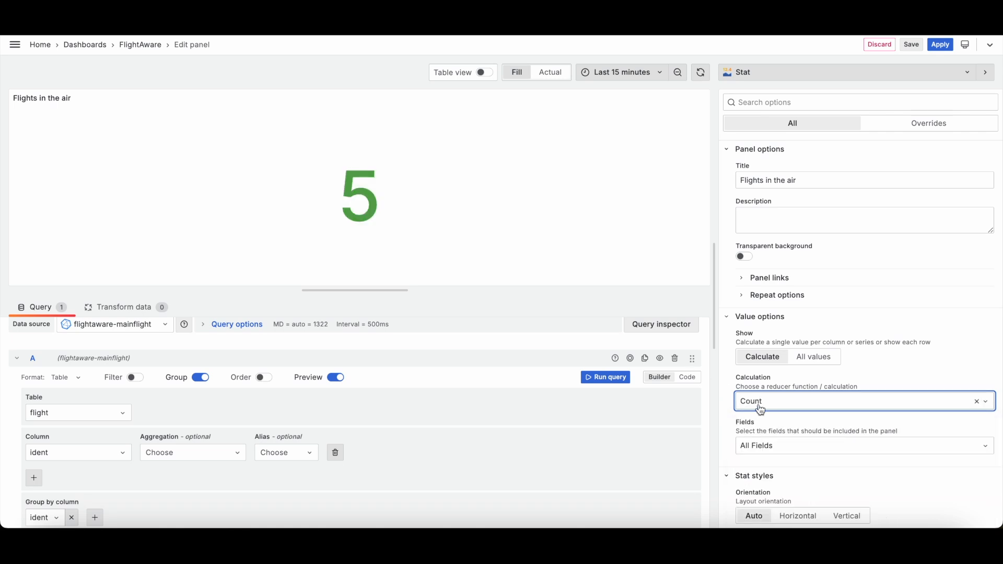
Step: Switch the calculation to Total, then back to Count
scroll(790, 486, down, 4)
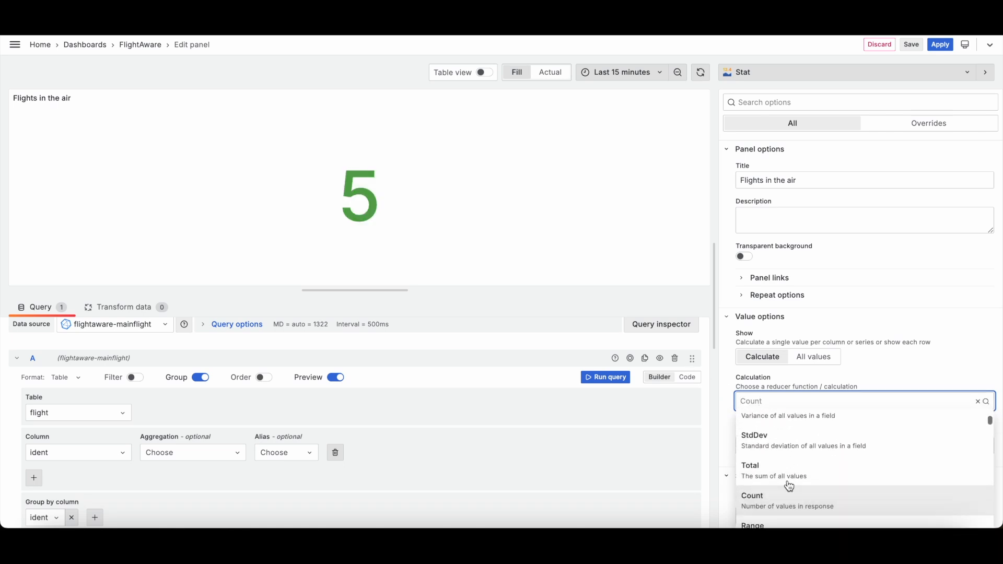
scroll(770, 465, down, 3)
scroll(772, 465, up, 3)
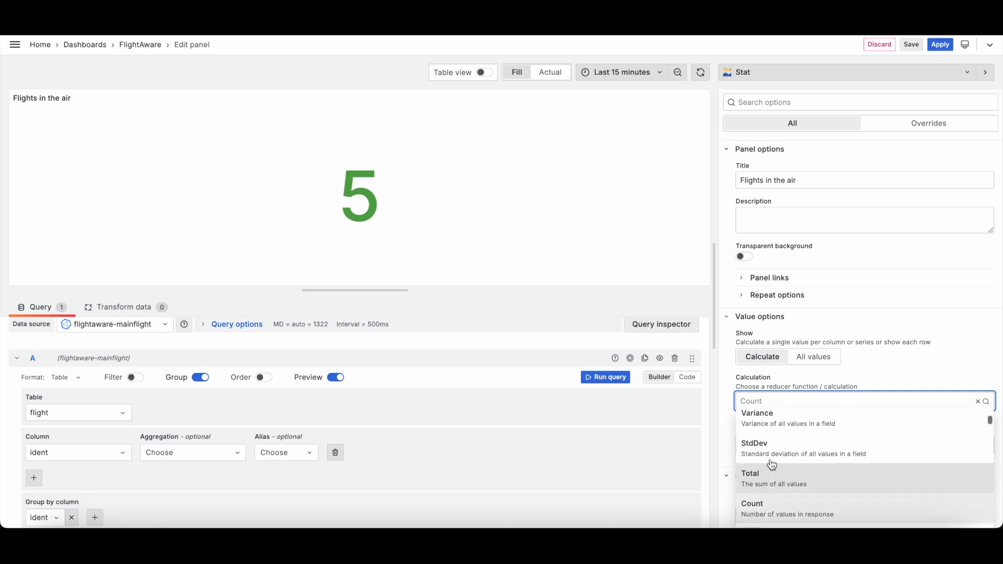
click(772, 465)
click(768, 405)
scroll(791, 497, down, 5)
scroll(791, 497, down, 8)
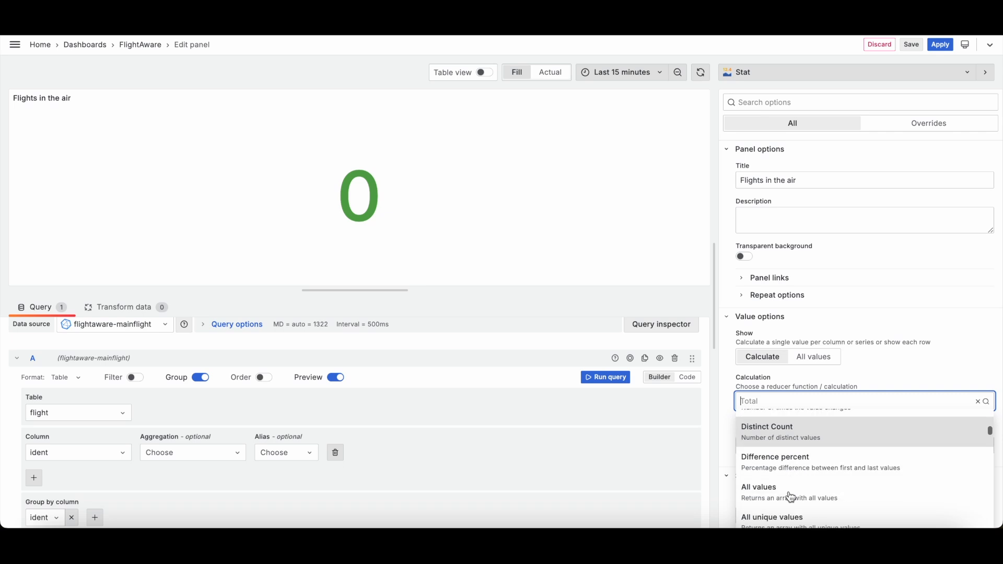
scroll(776, 466, up, 6)
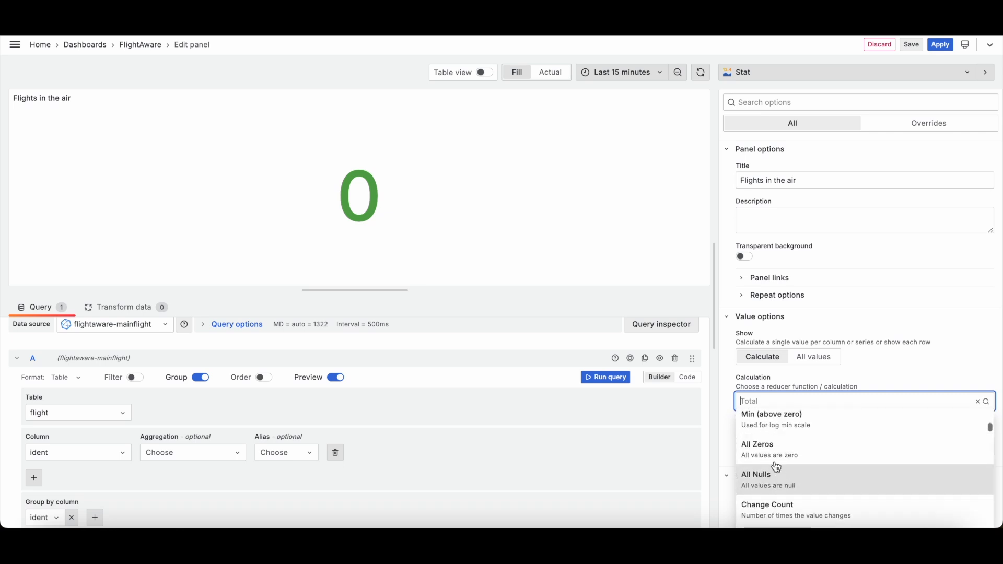
scroll(776, 467, up, 4)
scroll(776, 470, down, 1)
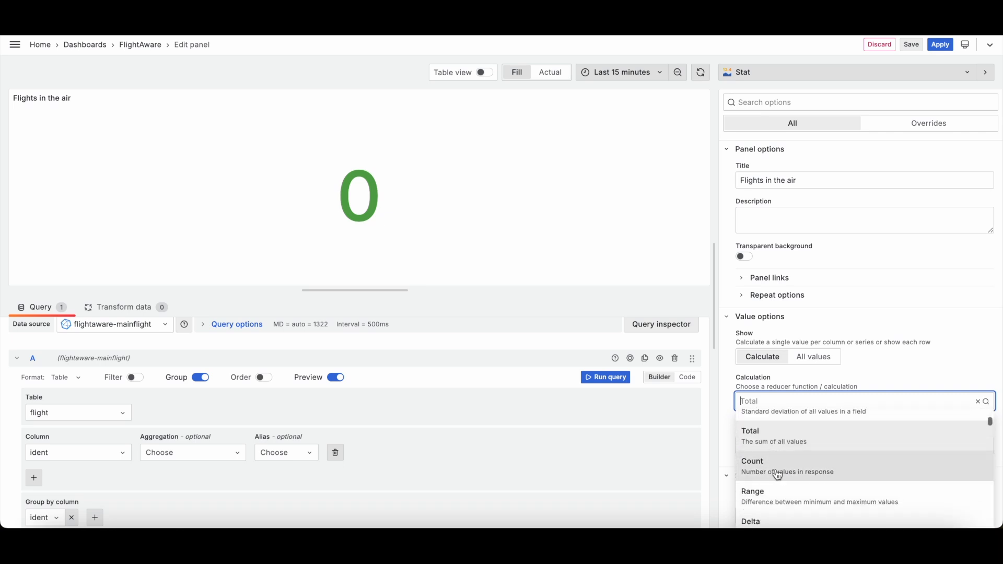
click(776, 473)
Step: Change the time range to Last 30 minutes, then back to Last 15 minutes
click(627, 73)
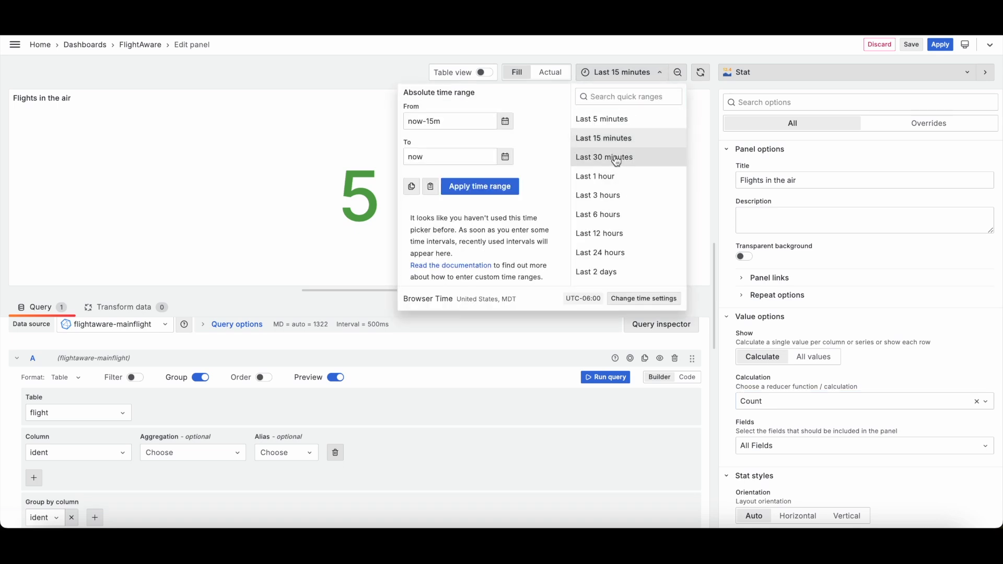
click(612, 157)
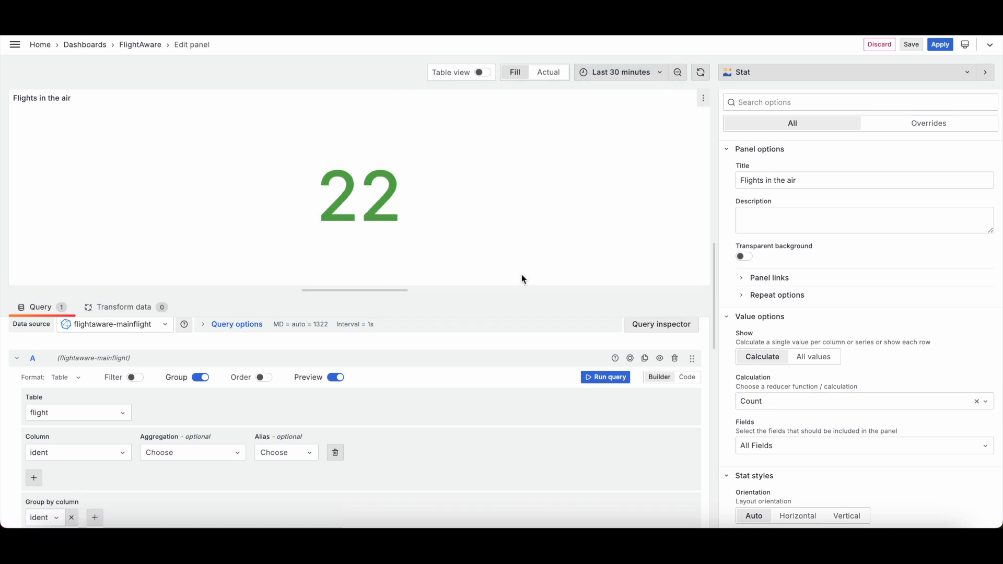
click(651, 73)
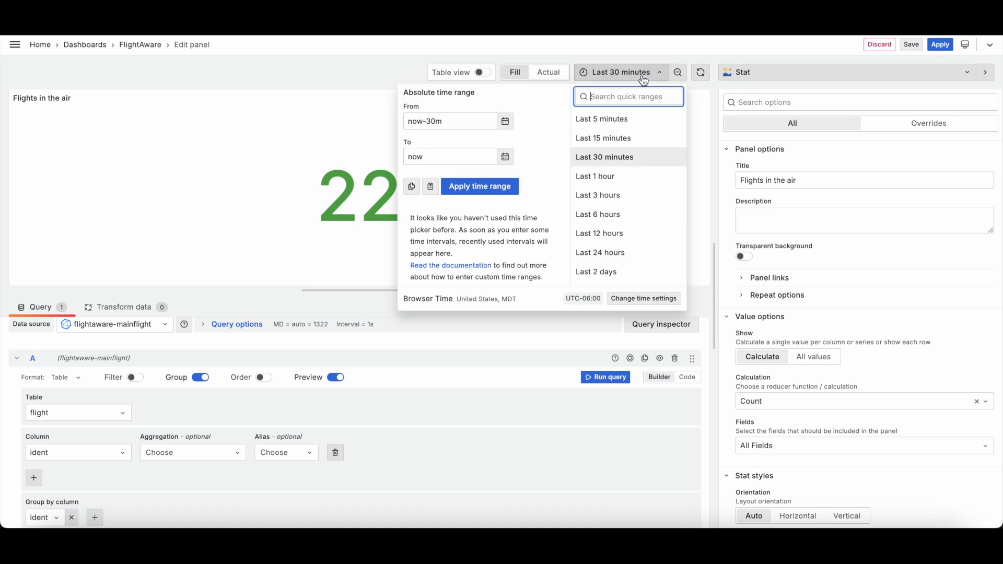
click(611, 140)
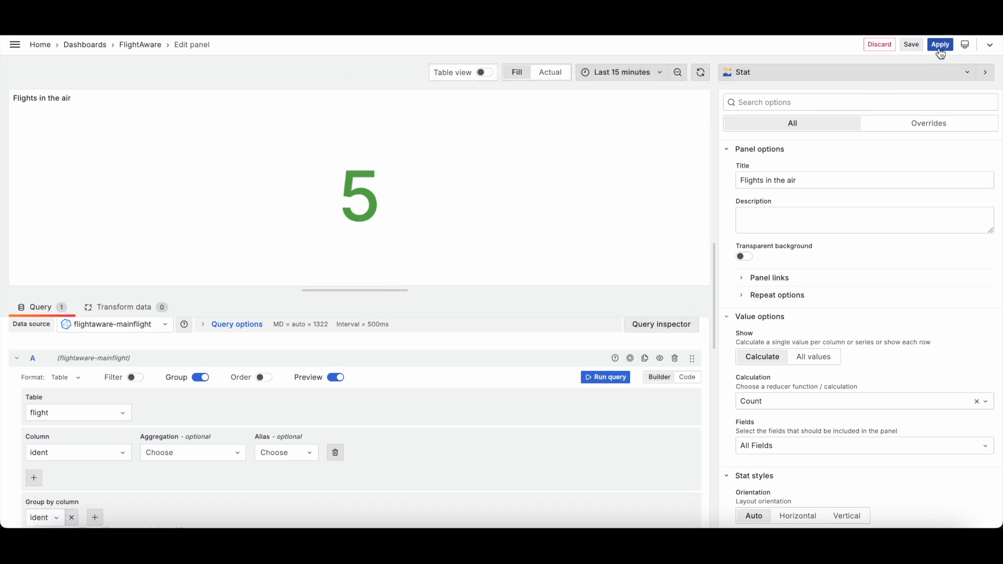
Step: Apply the panel changes and return to the FlightAware dashboard
scroll(846, 408, down, 9)
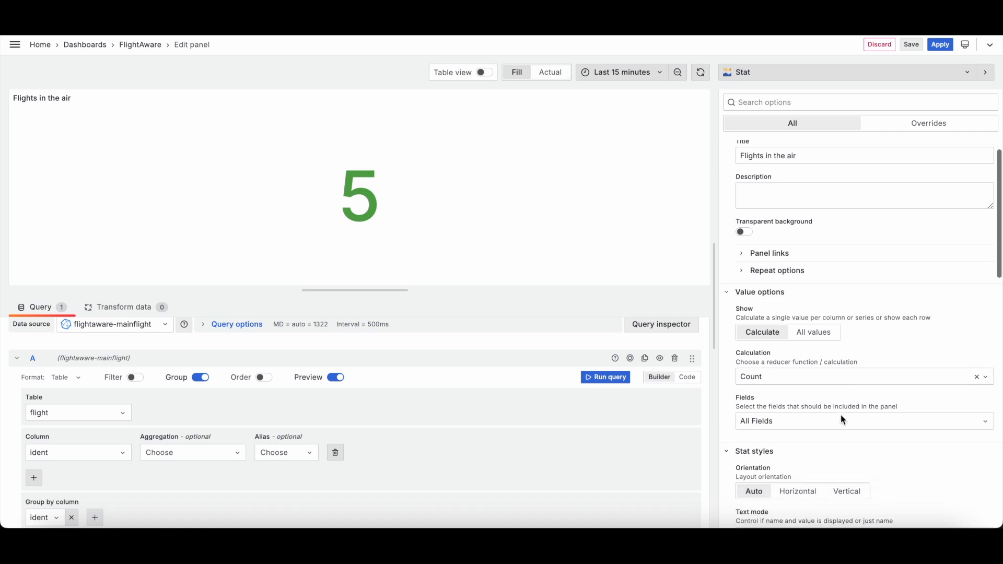
scroll(842, 415, up, 3)
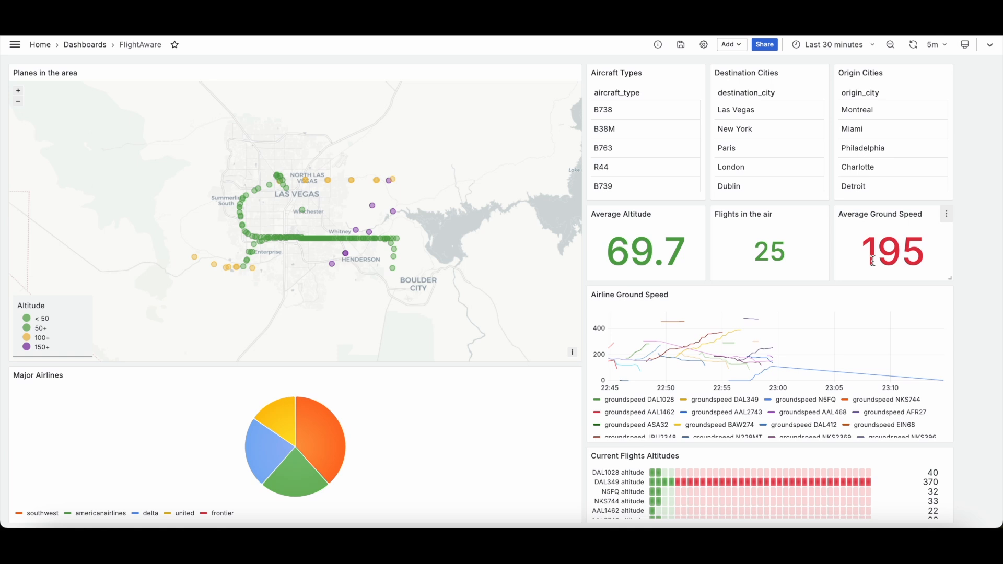
scroll(993, 331, down, 1)
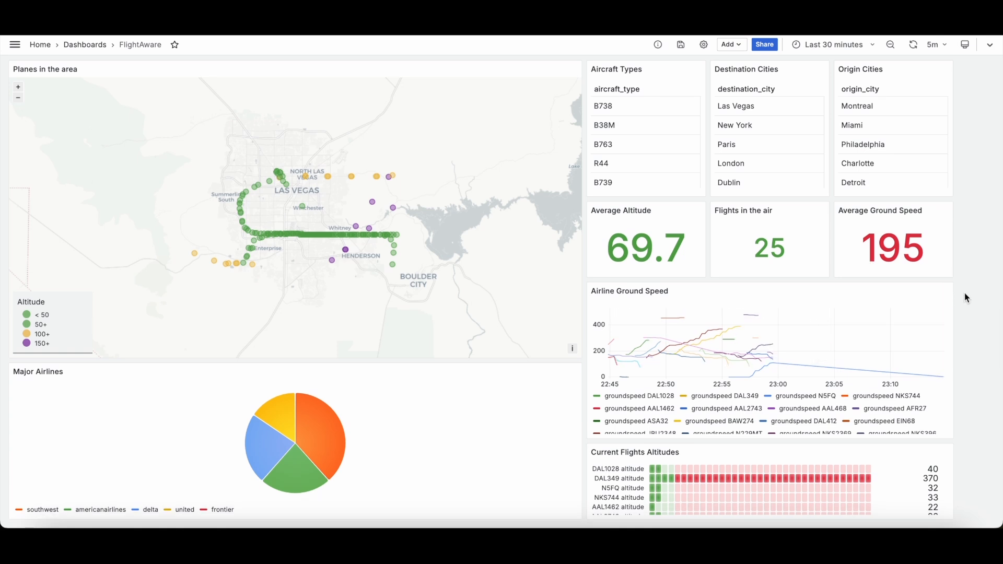
Step: Open the Airline Ground Speed panel for editing and set its time range to Last 5 minutes
click(948, 293)
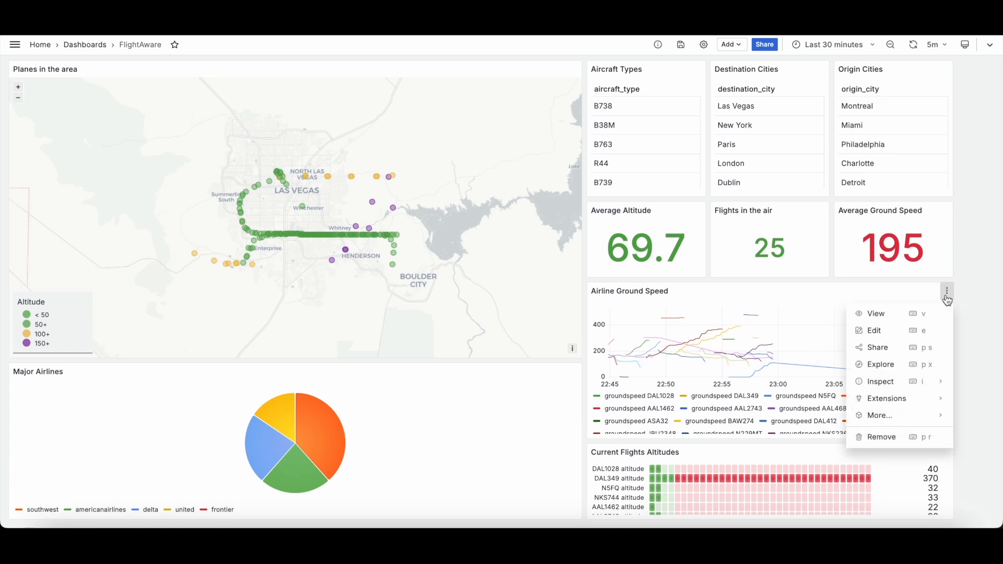
click(900, 331)
click(654, 72)
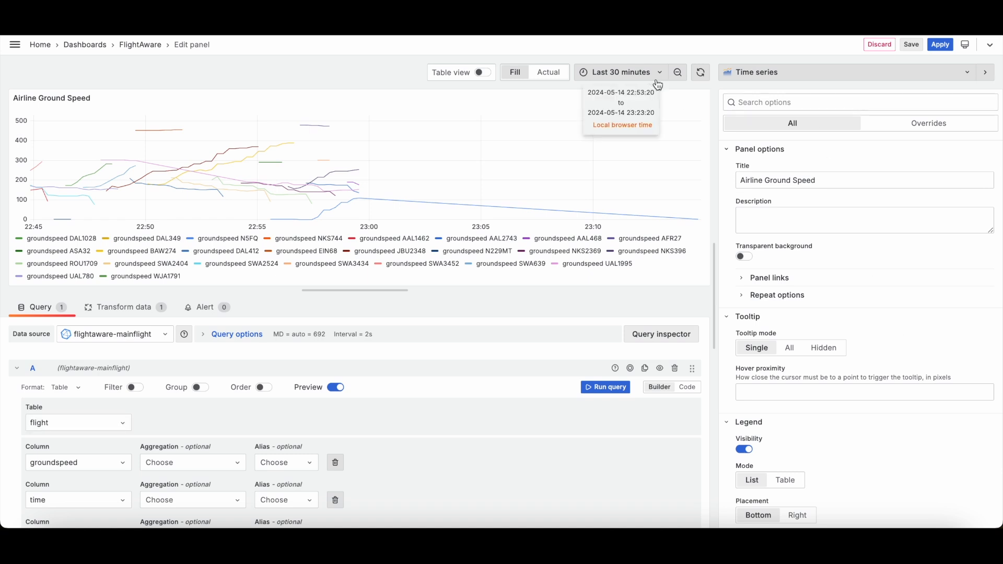
click(605, 119)
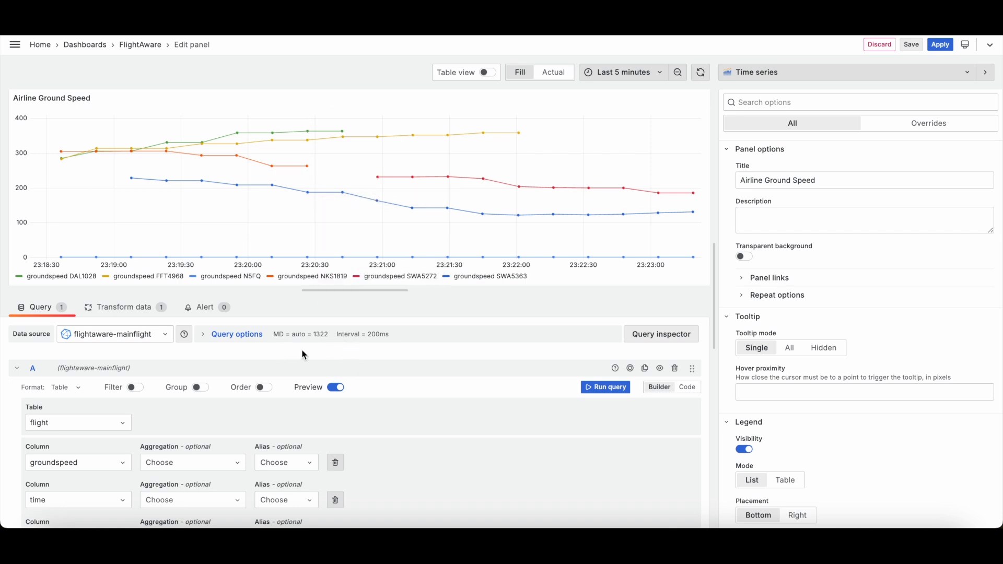
Step: Review the Airline Ground Speed query's groundspeed, time and ident columns and its SQL preview
scroll(302, 356, down, 3)
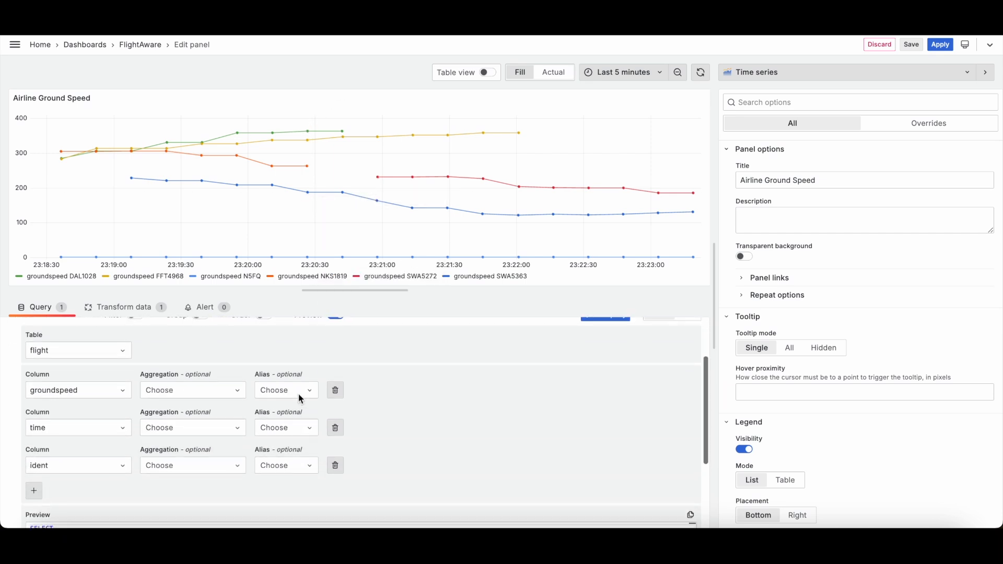
scroll(135, 378, down, 1)
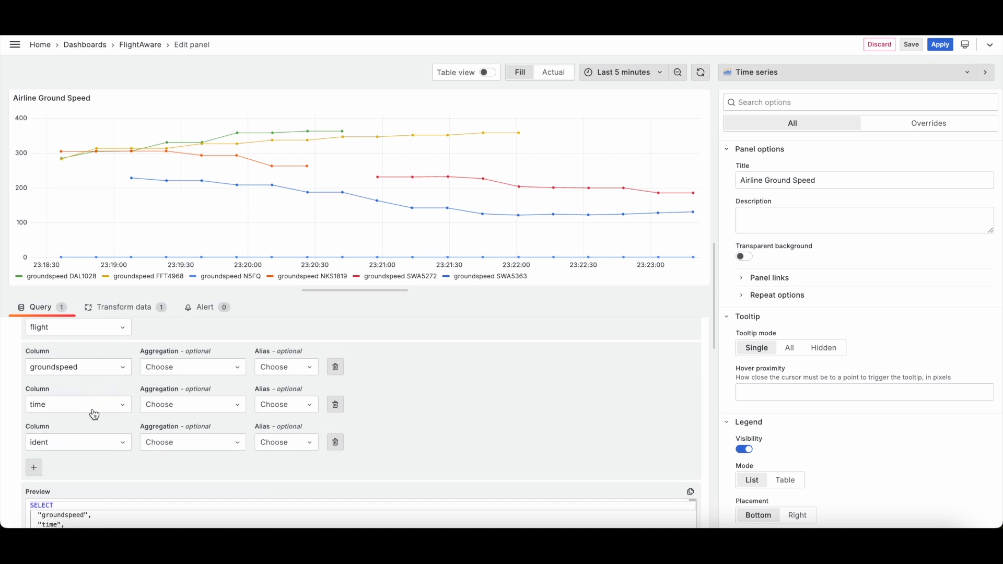
scroll(90, 404, down, 2)
scroll(88, 422, up, 2)
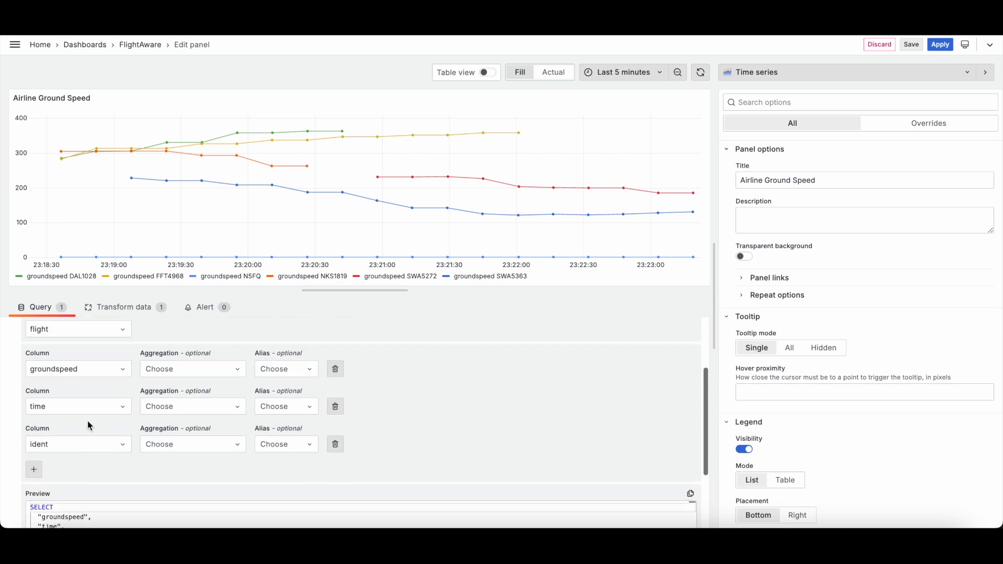
scroll(87, 421, down, 5)
scroll(88, 421, up, 8)
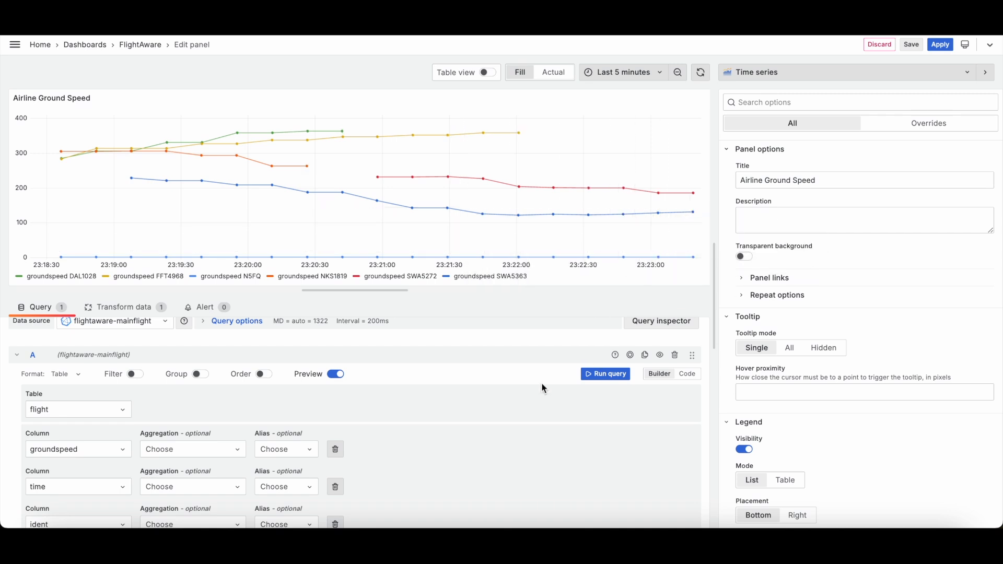
scroll(543, 388, up, 2)
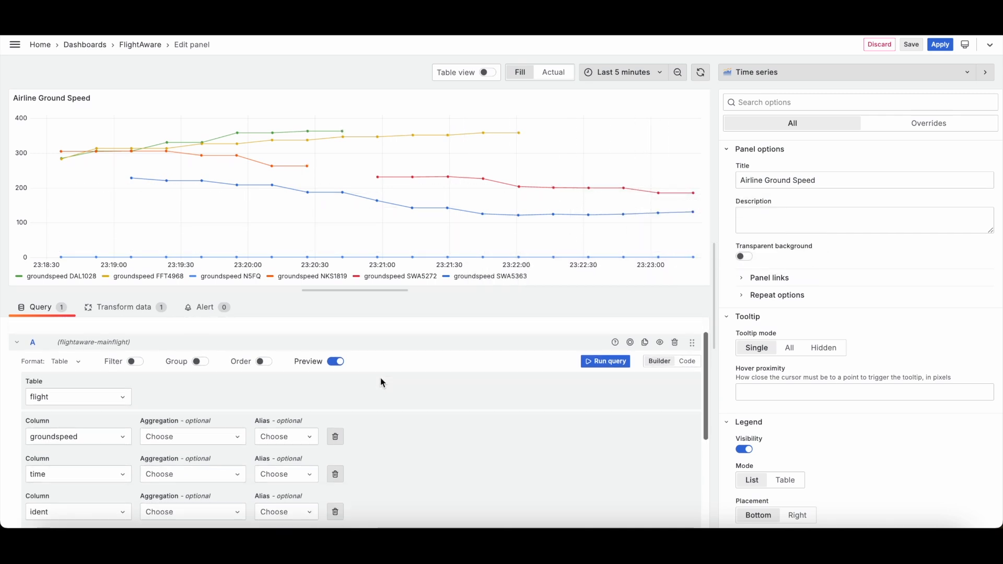
scroll(382, 383, down, 2)
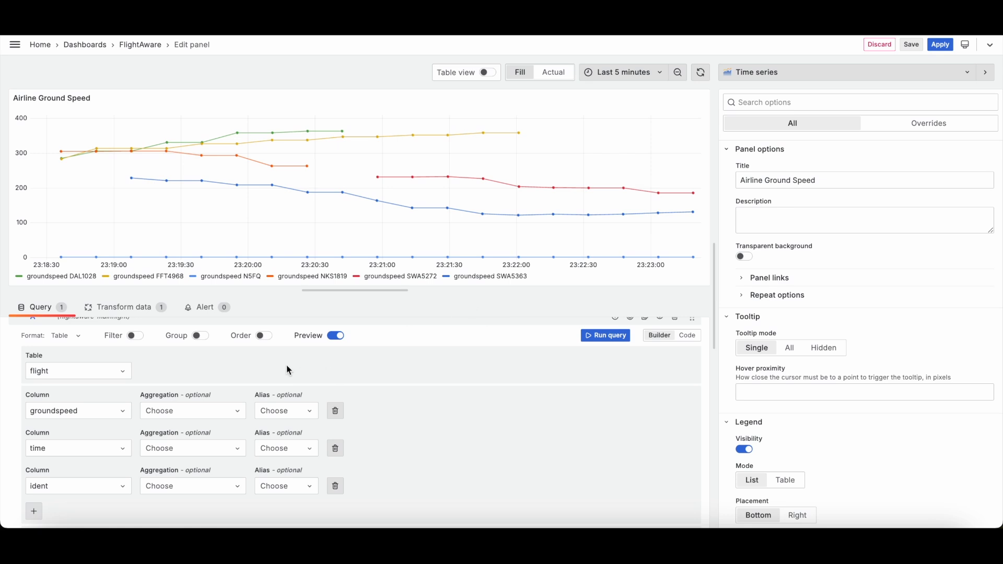
scroll(248, 403, down, 3)
scroll(247, 400, up, 5)
scroll(397, 425, down, 4)
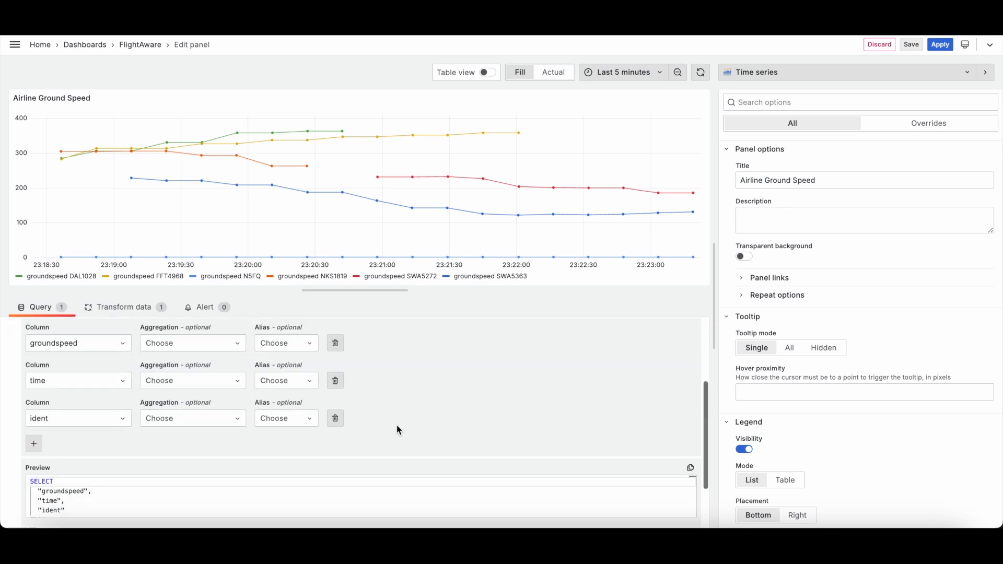
scroll(310, 433, down, 2)
scroll(309, 433, up, 6)
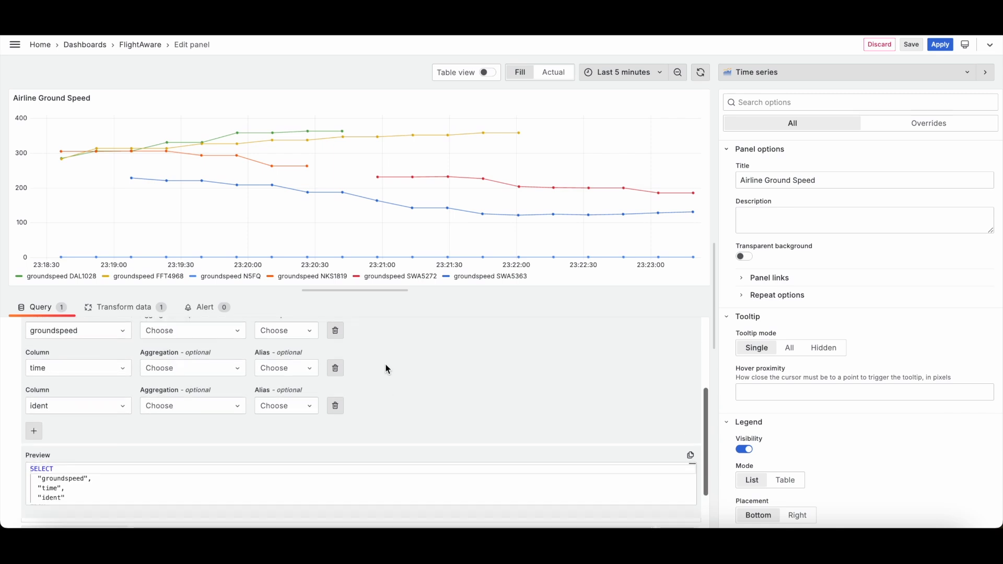
scroll(387, 369, up, 1)
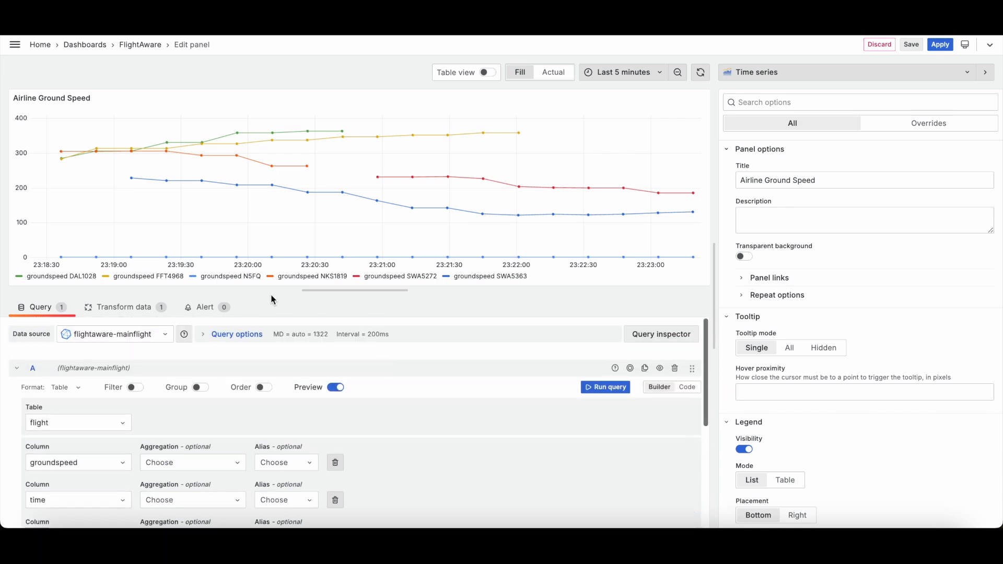
Step: Delete the Partition by values transformation and return to the query
click(128, 310)
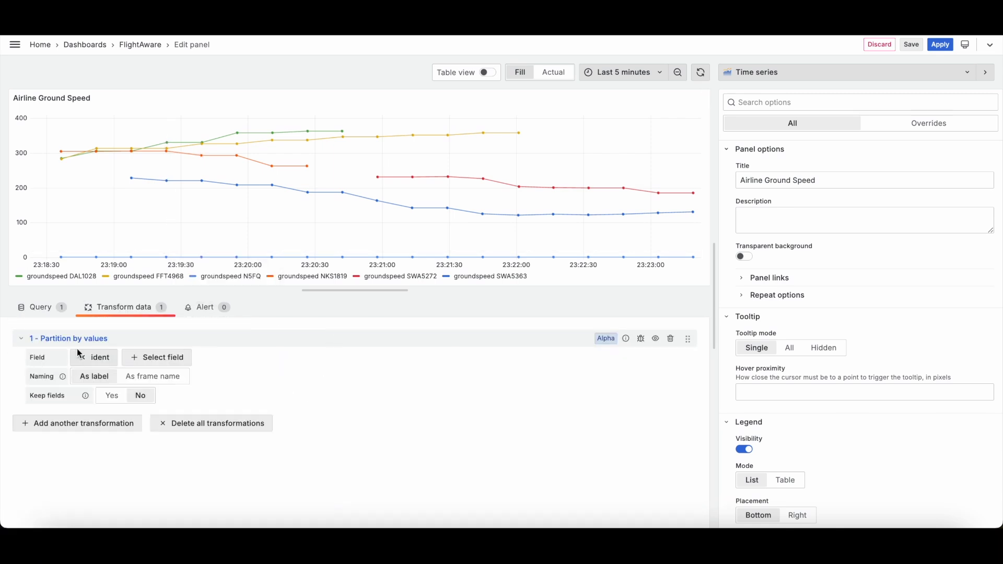
click(671, 339)
click(612, 187)
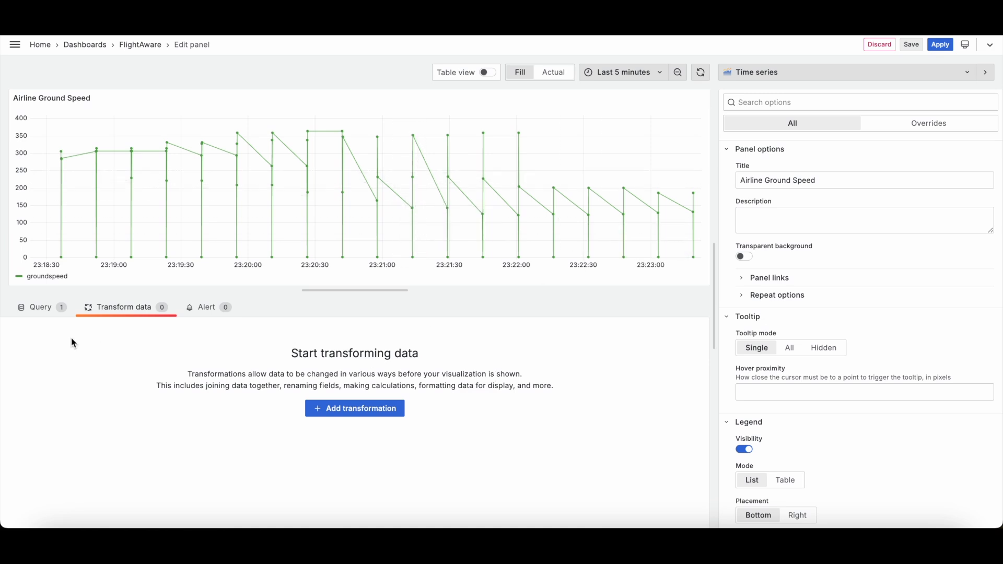
click(42, 313)
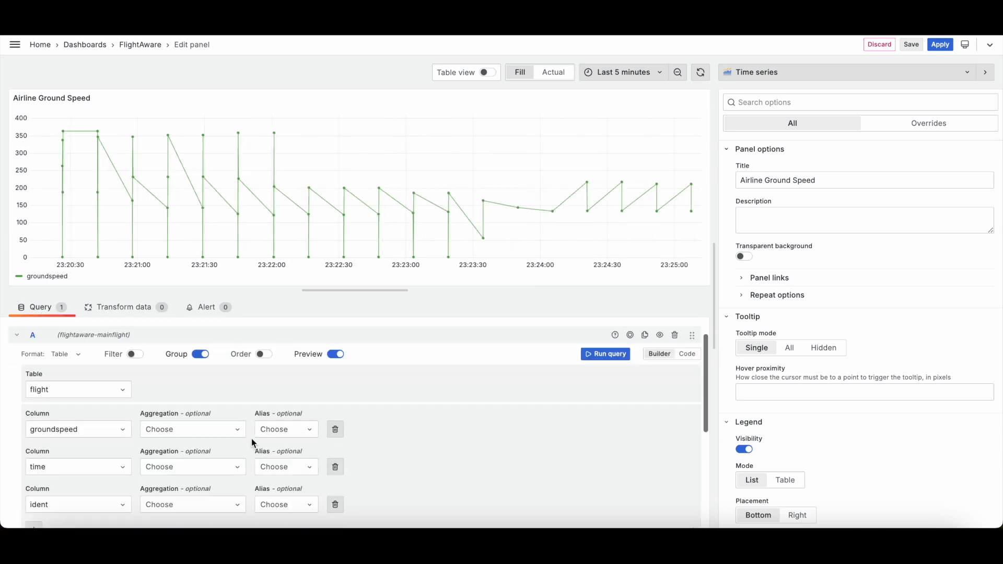
Step: Add a Partition by values transformation to the Airline Ground Speed panel, partitioning on the ident field
click(125, 308)
click(368, 405)
scroll(835, 365, down, 5)
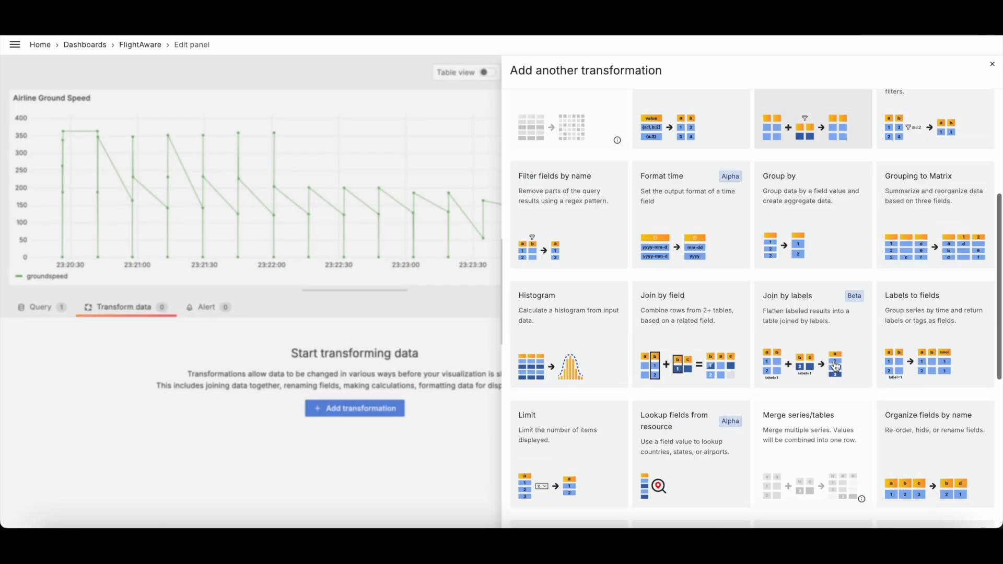
scroll(835, 365, down, 7)
scroll(874, 212, up, 8)
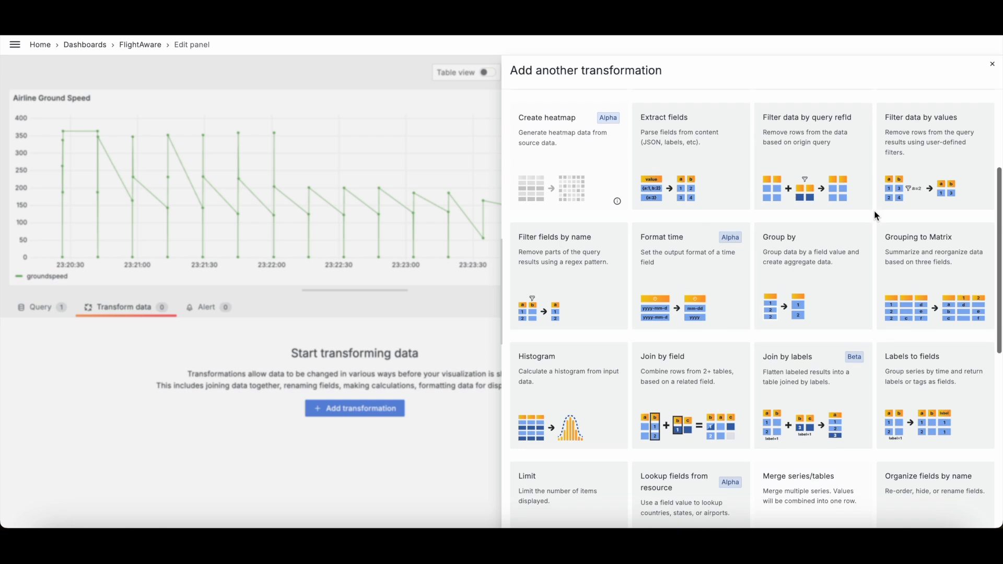
scroll(810, 280, up, 3)
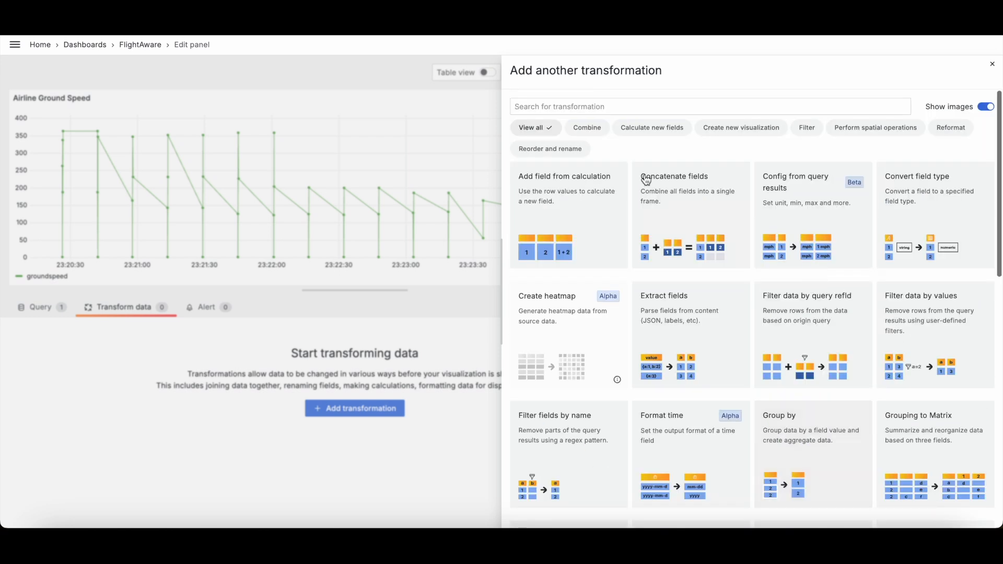
click(648, 106)
text(pa)
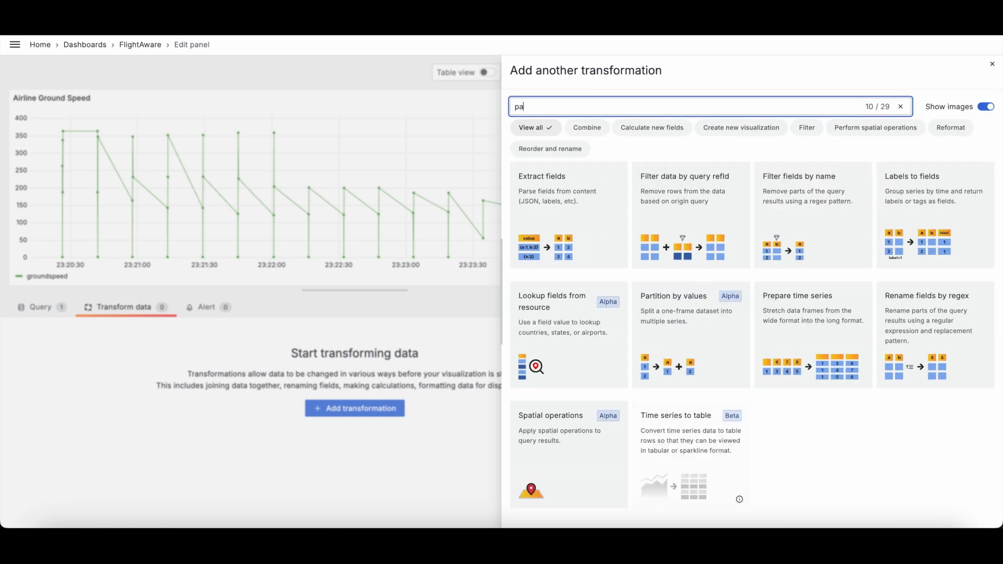
text(r)
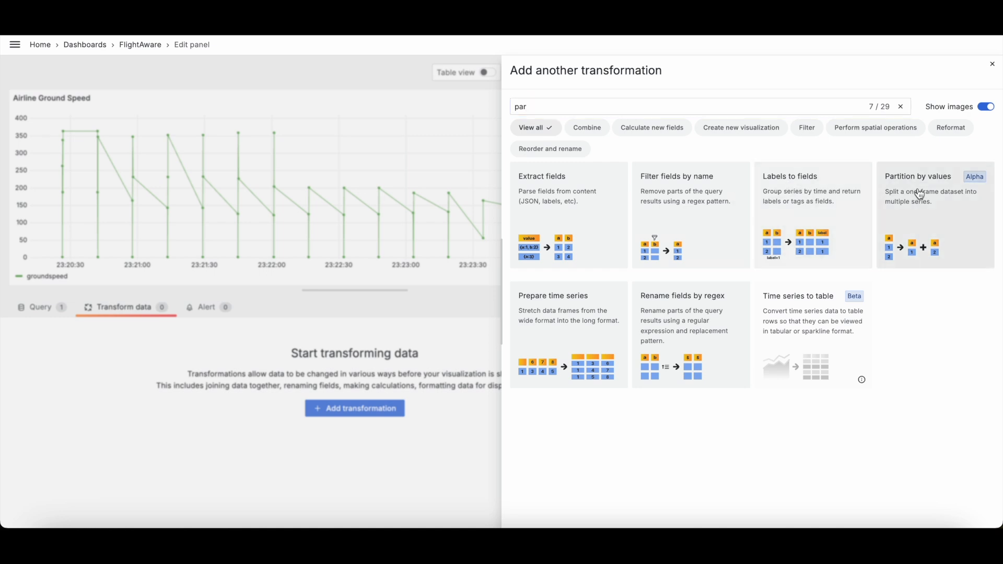
click(920, 193)
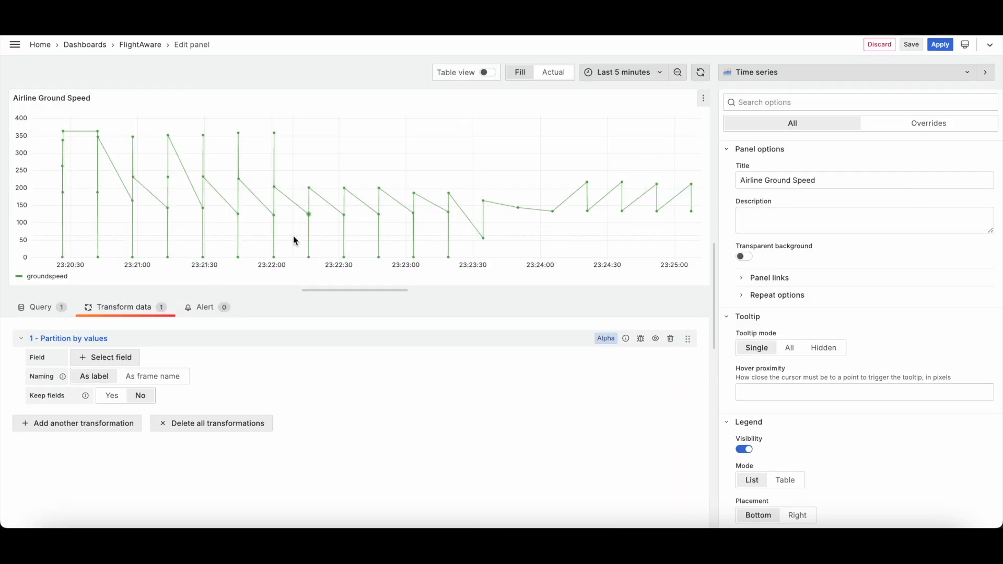
click(87, 356)
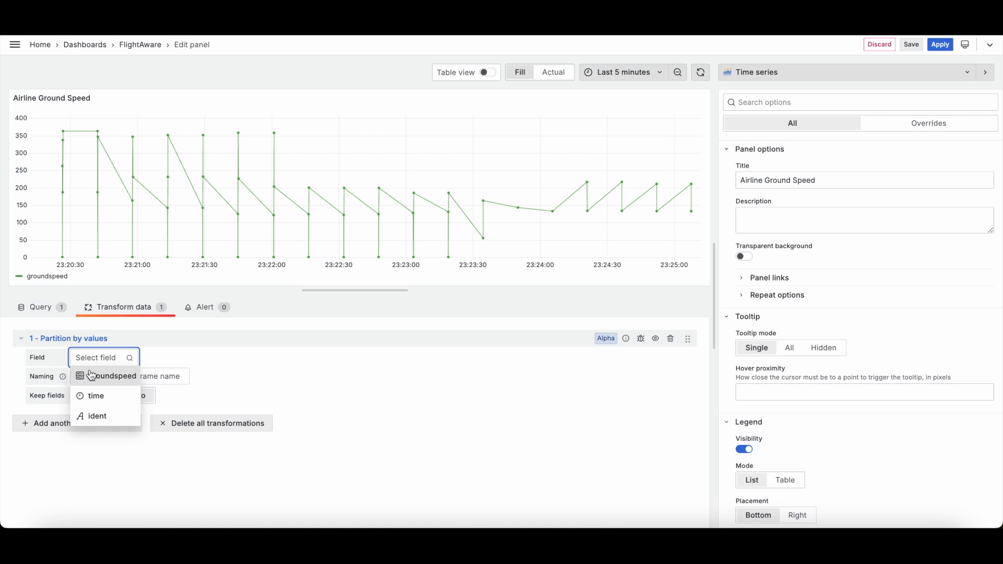
click(113, 427)
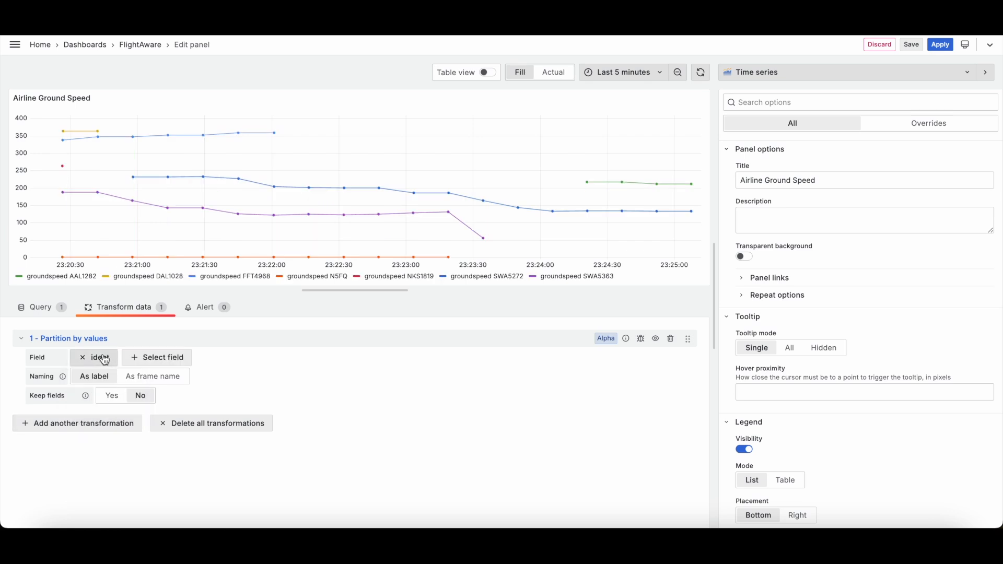
Step: Set the partition naming to As frame name and leave Keep fields at No after trying Yes
click(155, 383)
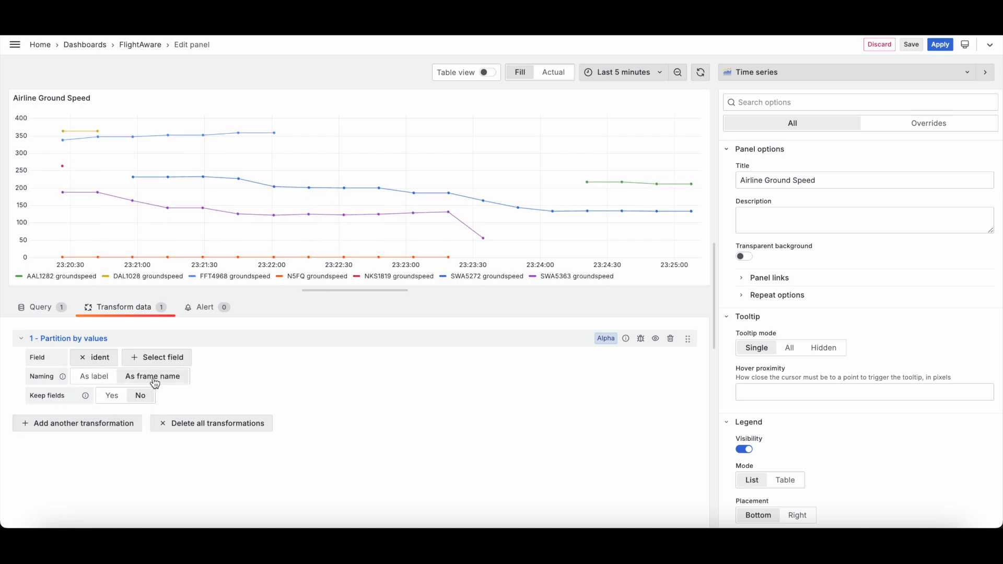
click(98, 378)
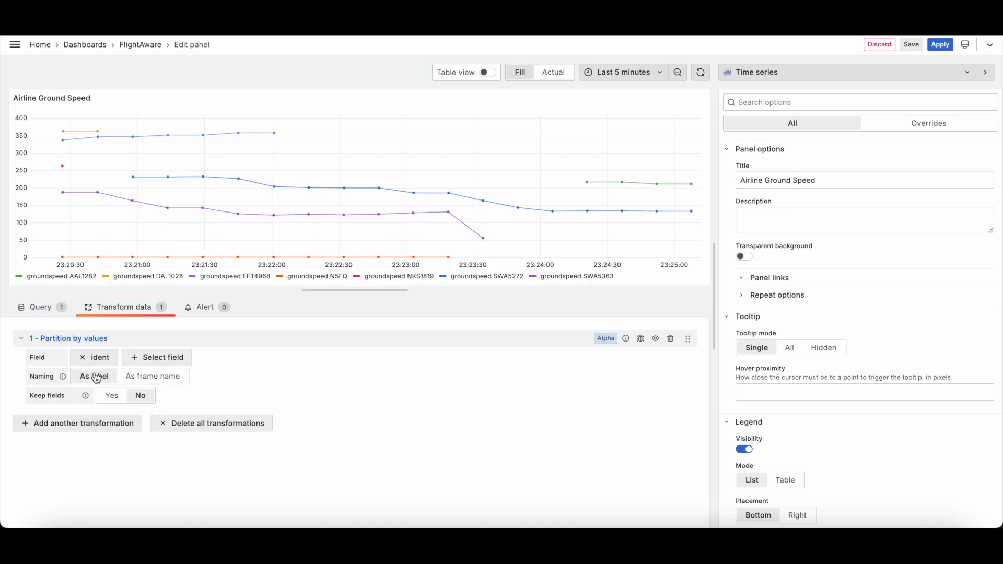
click(182, 378)
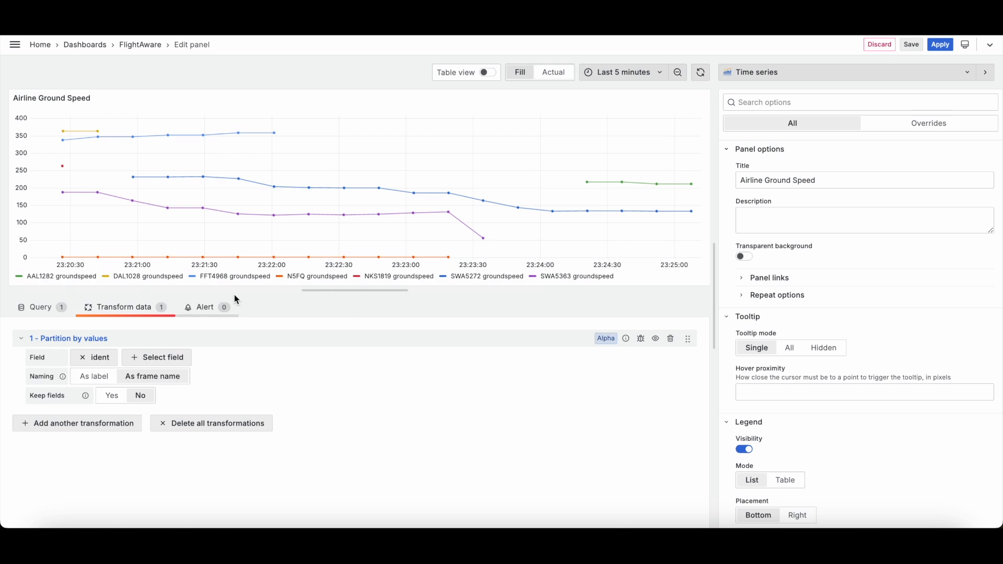
click(118, 404)
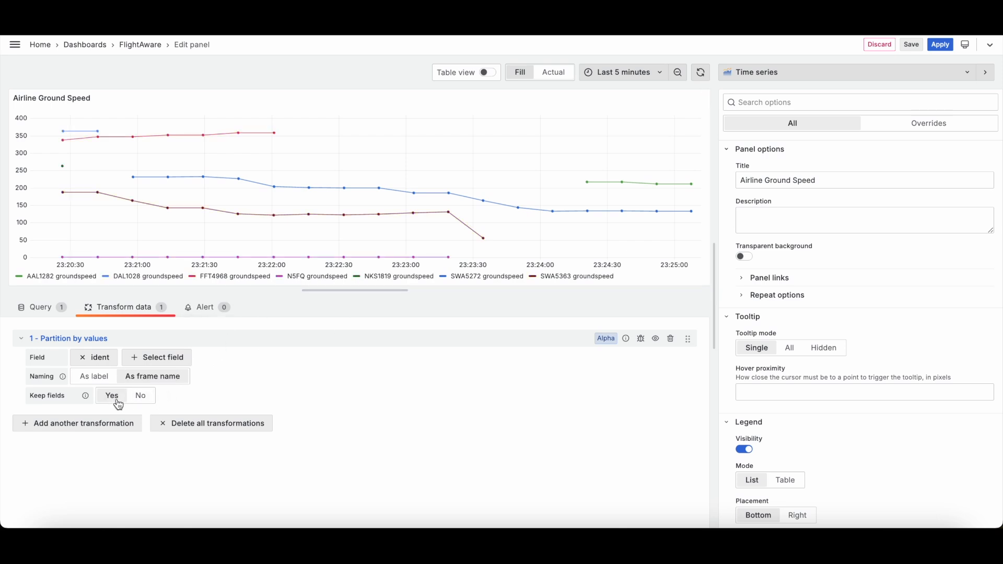
click(141, 406)
click(114, 406)
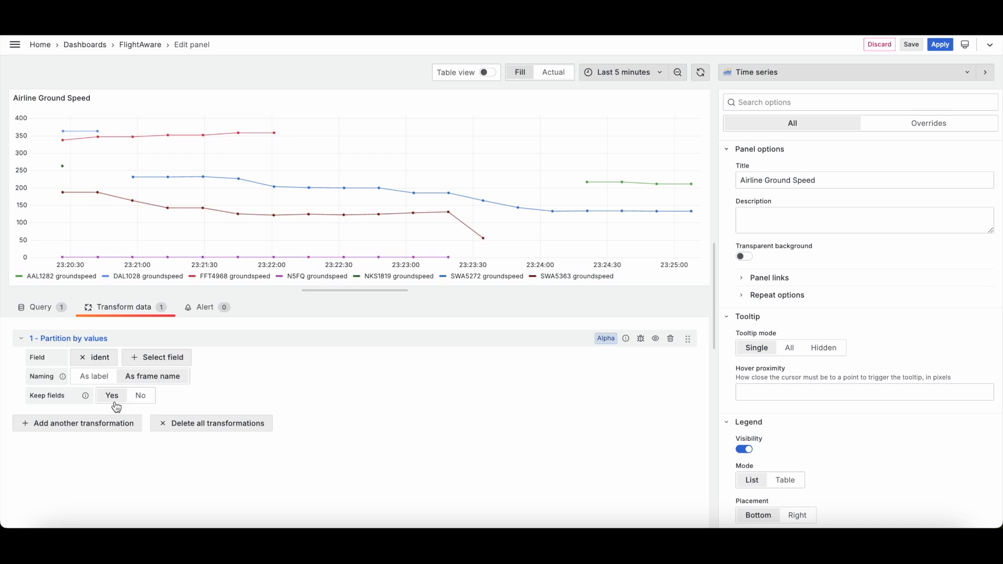
click(156, 406)
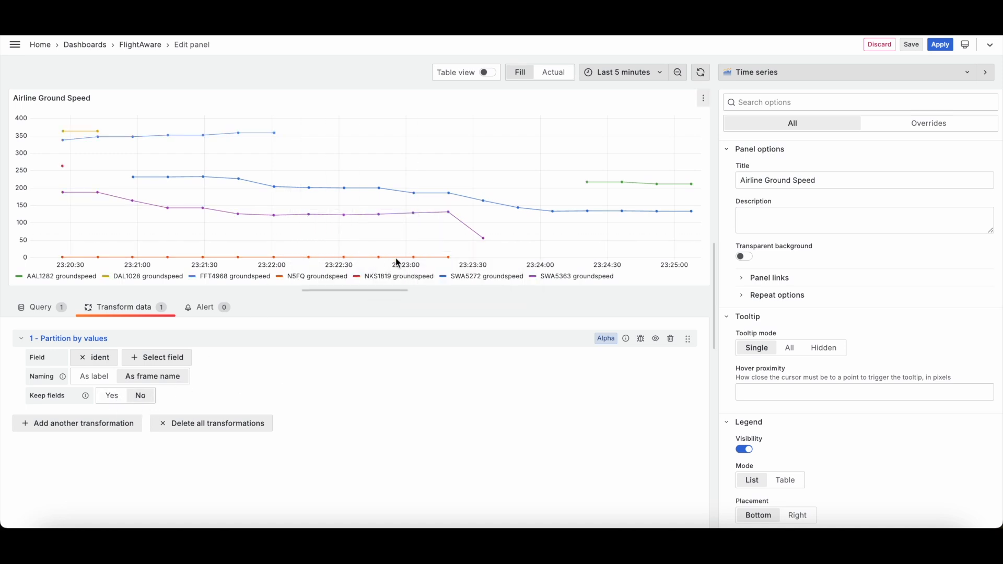
Step: Apply the panel changes and return to the FlightAware dashboard
mouse_move(484, 244)
click(35, 310)
click(941, 44)
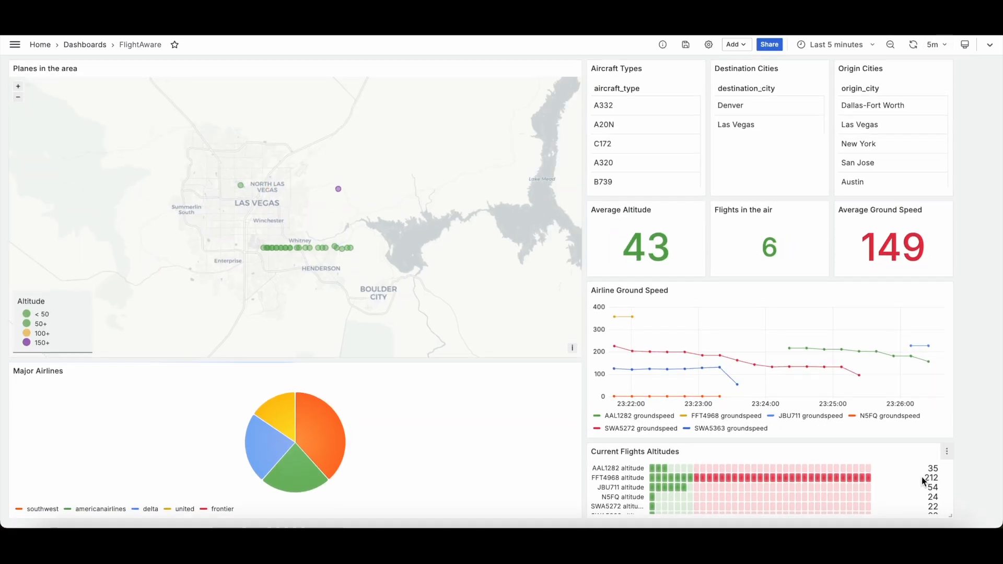
Step: Open the Current Flights Altitudes panel for editing and review its SQL query and Partition by values transformation
click(947, 453)
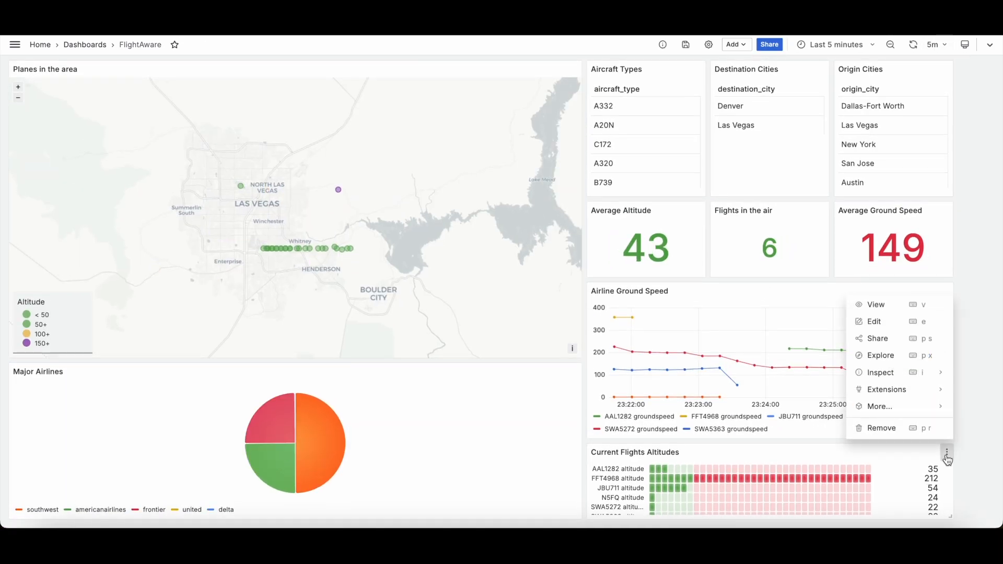
click(888, 323)
click(227, 443)
scroll(173, 437, down, 2)
scroll(173, 437, up, 2)
click(117, 422)
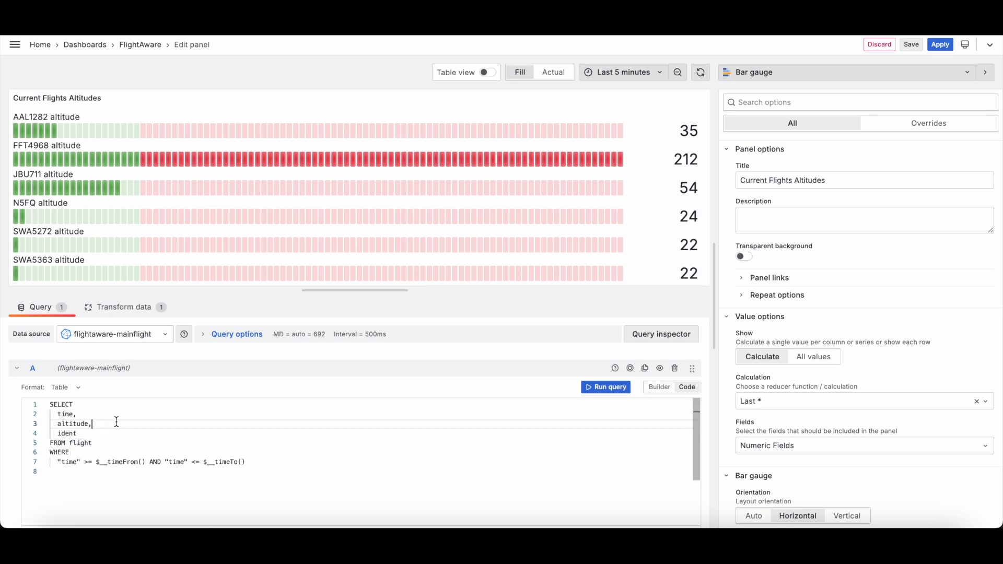
click(83, 433)
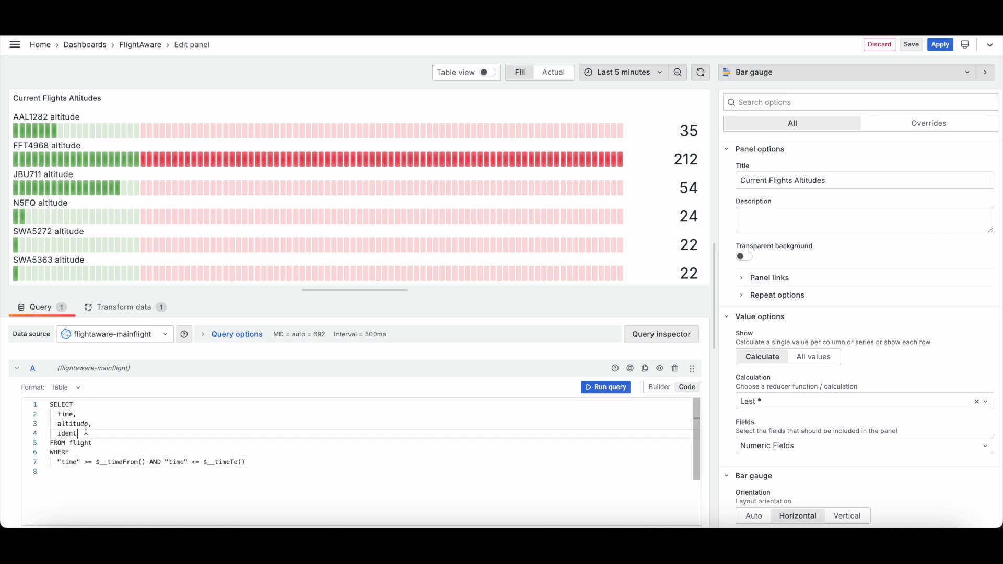
click(115, 309)
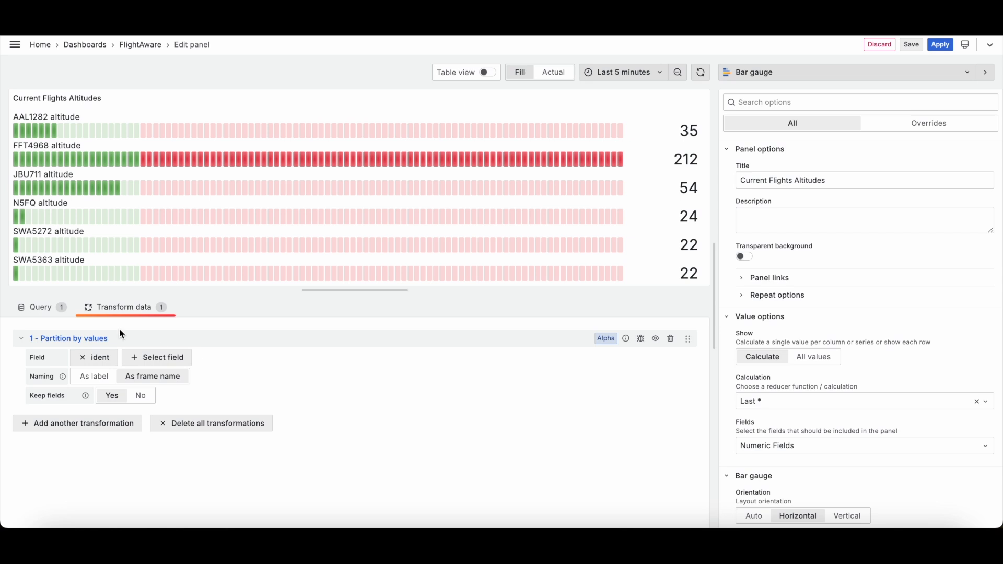
click(41, 313)
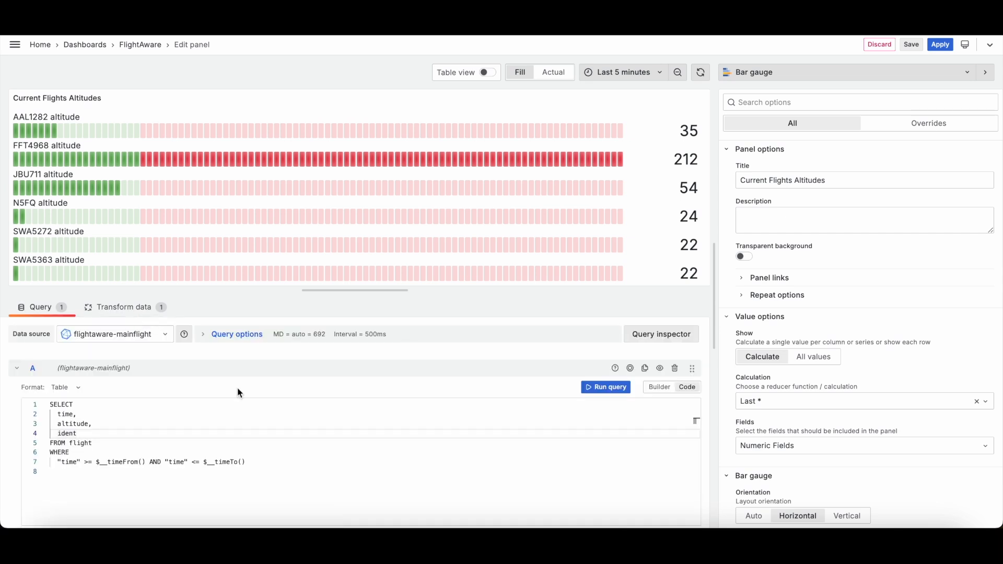
scroll(822, 361, down, 3)
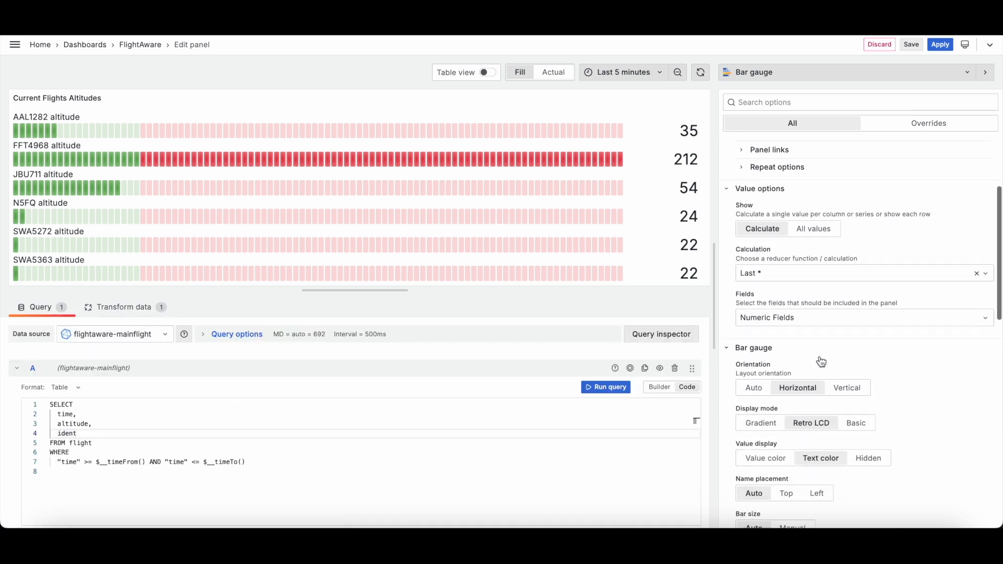
scroll(816, 255, up, 5)
Step: Browse the list of available visualization types
click(786, 73)
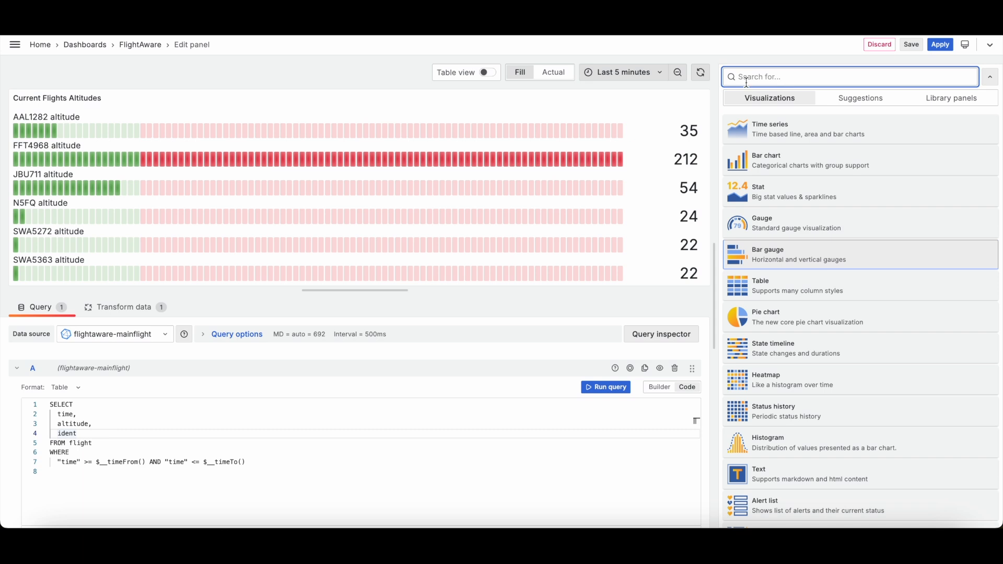
click(764, 99)
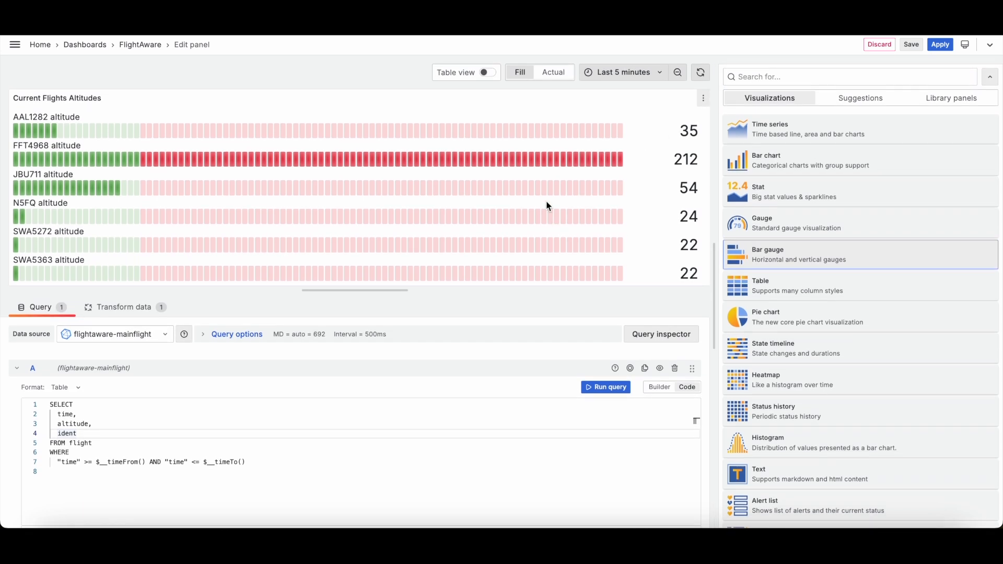
click(993, 79)
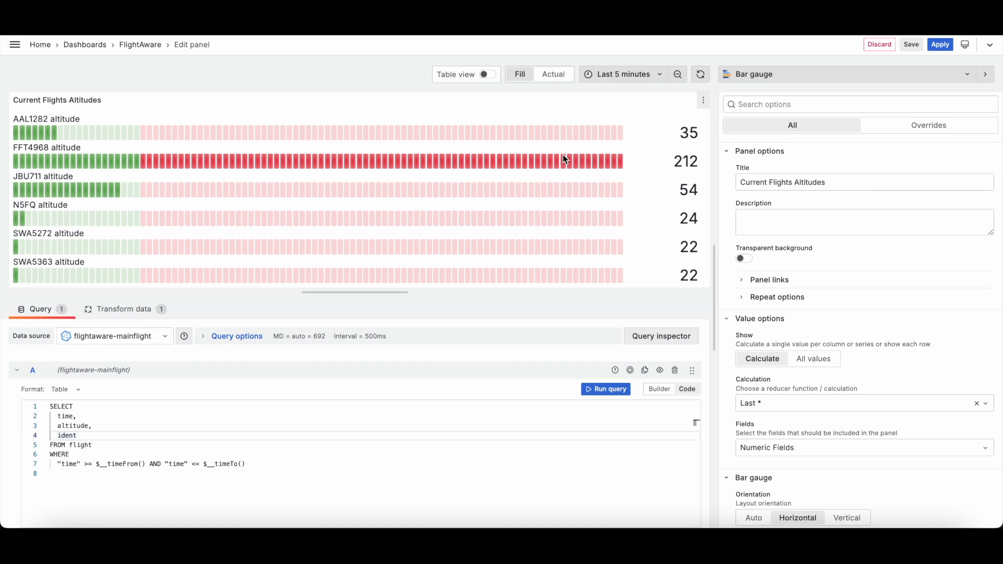
Step: Switch the panel's time range to Last 15 minutes and enlarge the preview
click(646, 74)
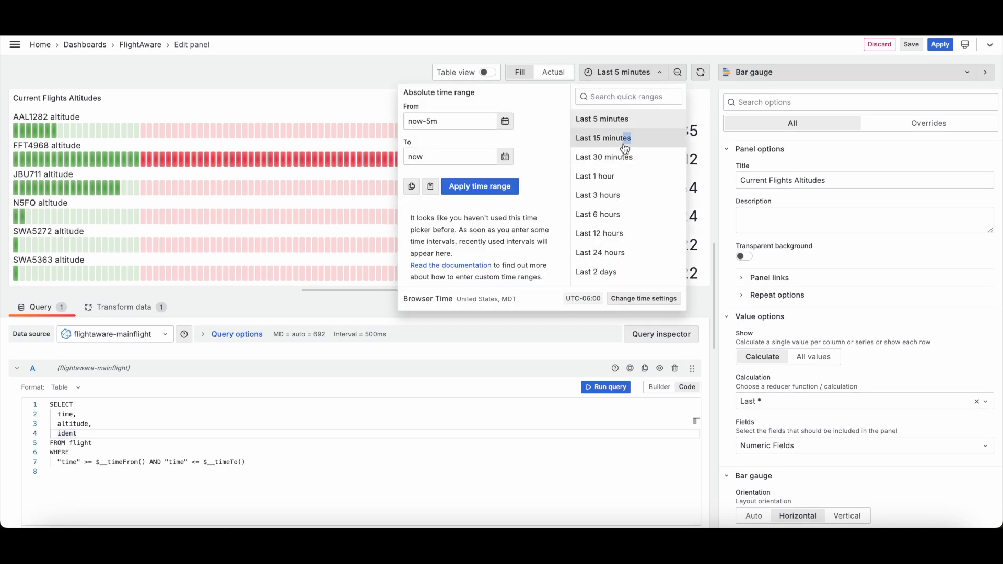
click(614, 140)
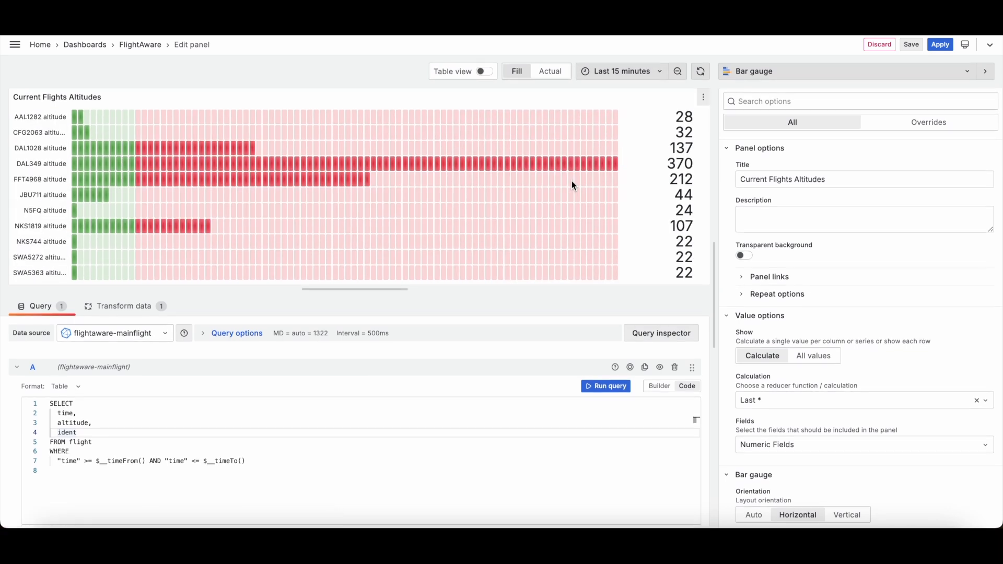
drag(385, 289, 403, 266)
Step: Set the bar gauge orientation to Auto
scroll(820, 355, down, 5)
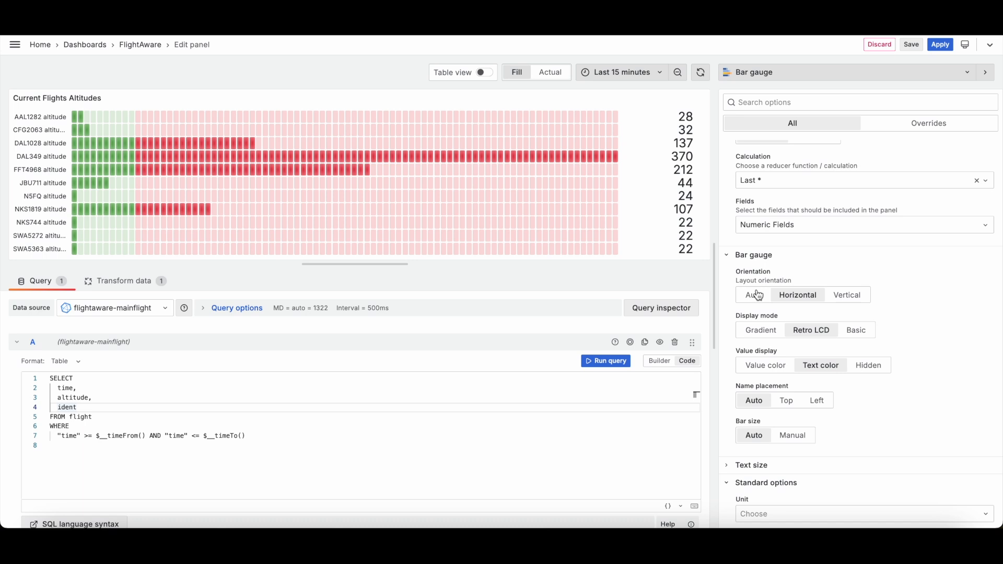
click(758, 295)
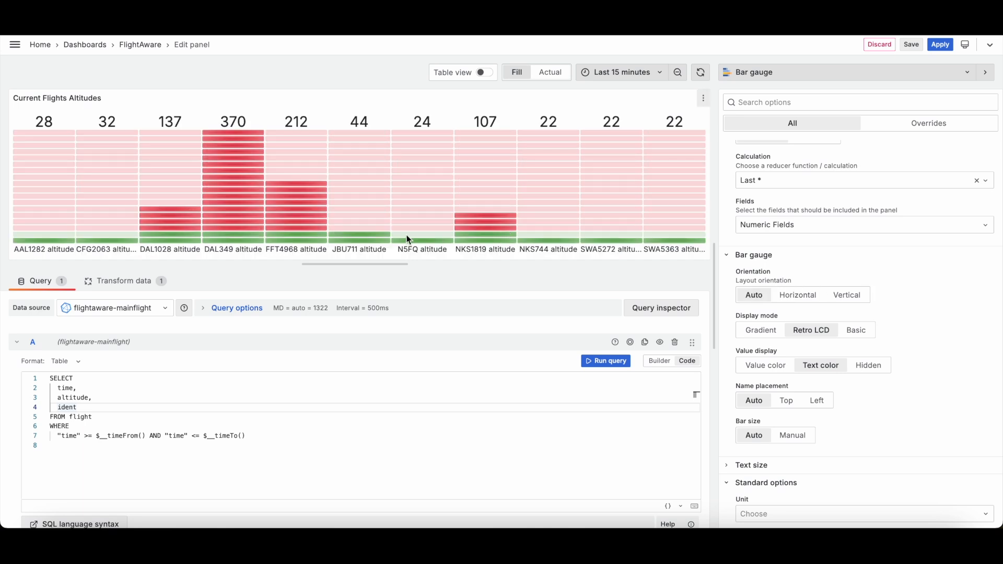
Step: Switch the time range to Last 30 minutes and then to Last 5 minutes
click(620, 72)
click(617, 158)
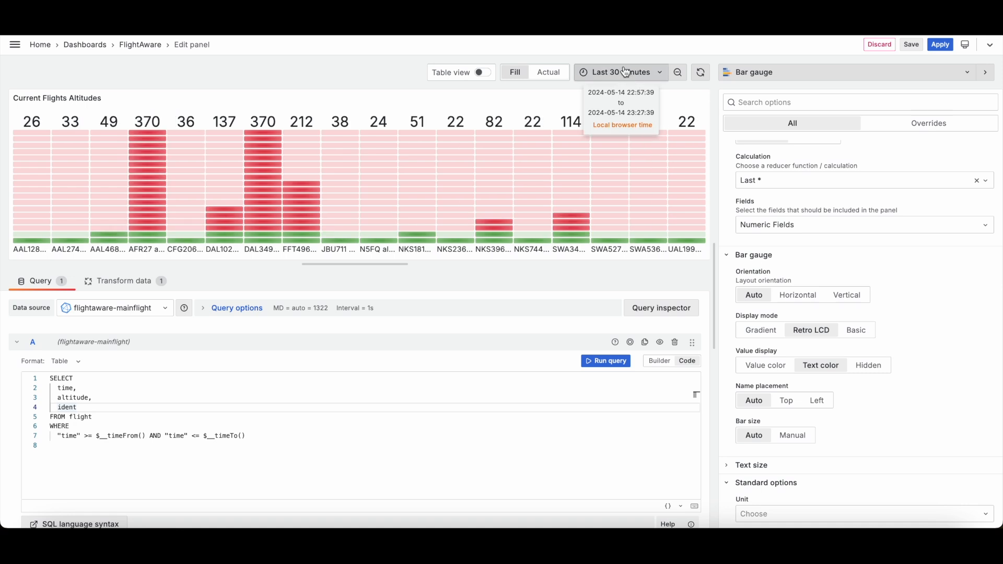
click(625, 73)
click(622, 122)
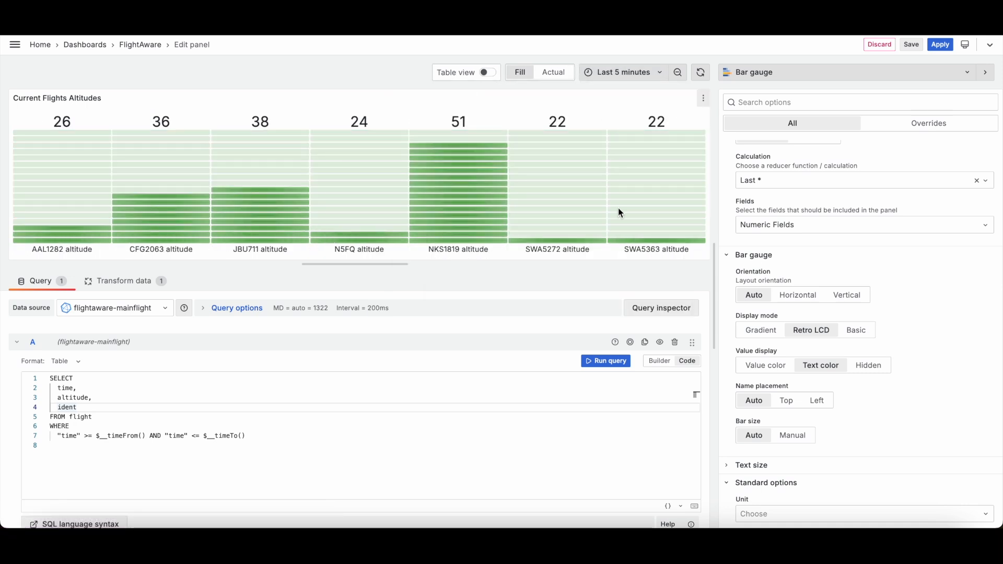
Step: Set the bar gauge orientation to Horizontal
click(794, 296)
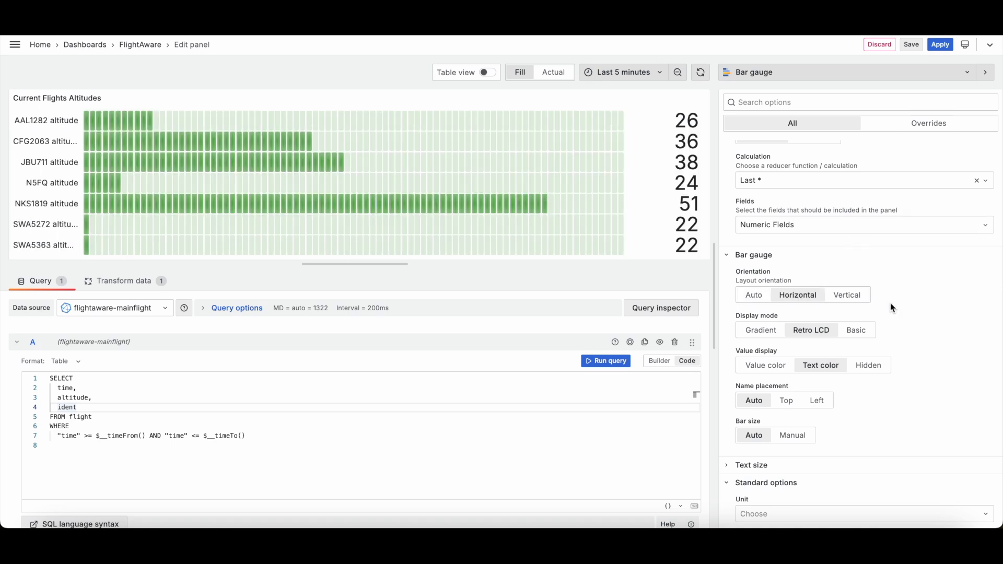
scroll(905, 324, down, 2)
scroll(906, 326, up, 1)
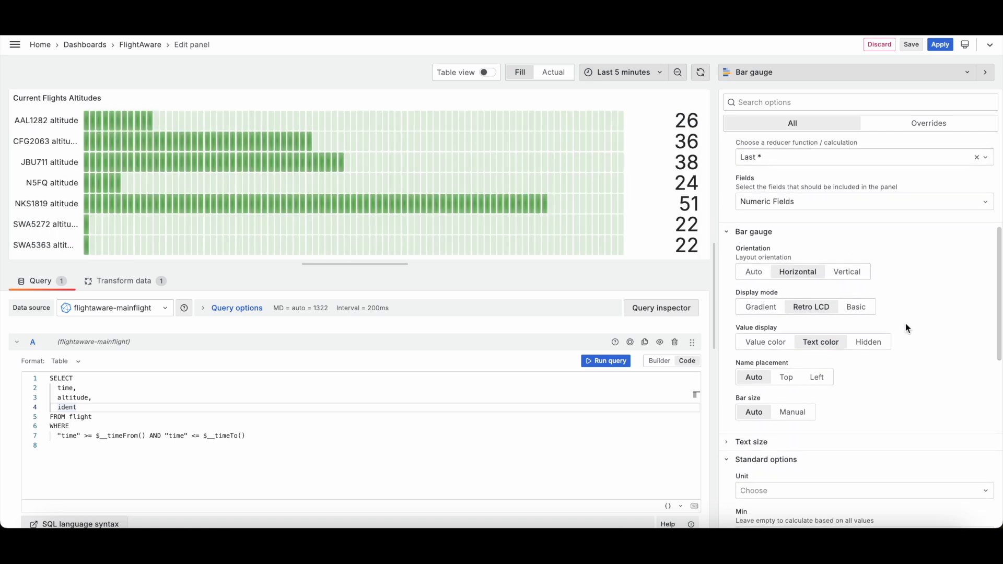
Step: Try the Gradient display mode and return to Retro LCD
click(763, 309)
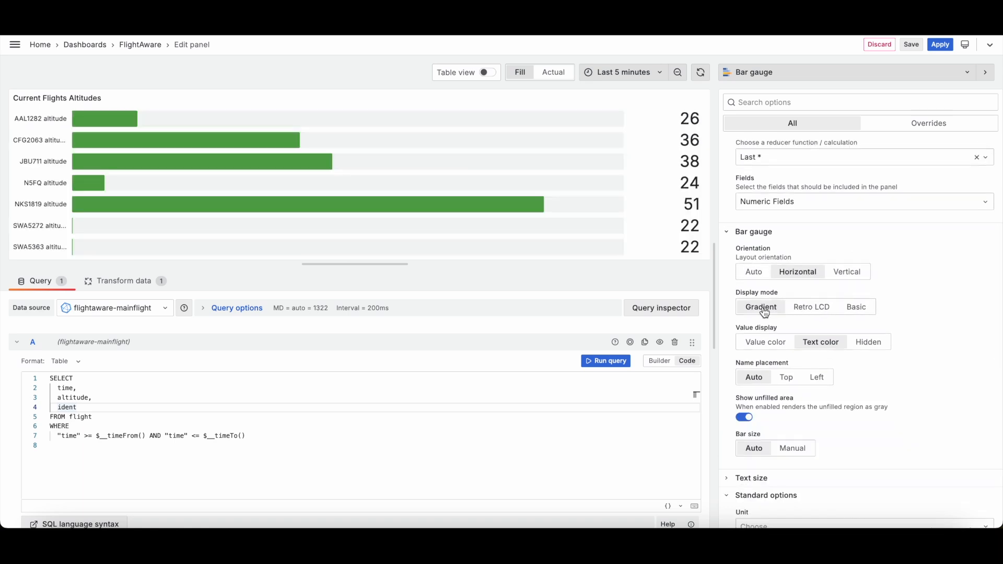
click(814, 310)
Step: Examine the Thresholds section and select the red threshold value
scroll(904, 348, down, 1)
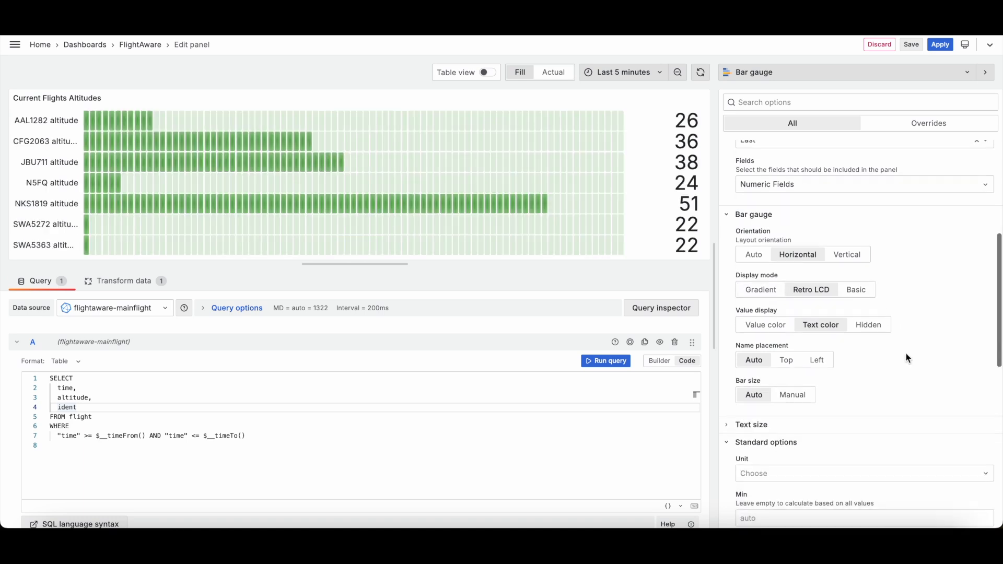
scroll(862, 355, down, 5)
scroll(862, 356, down, 5)
click(794, 405)
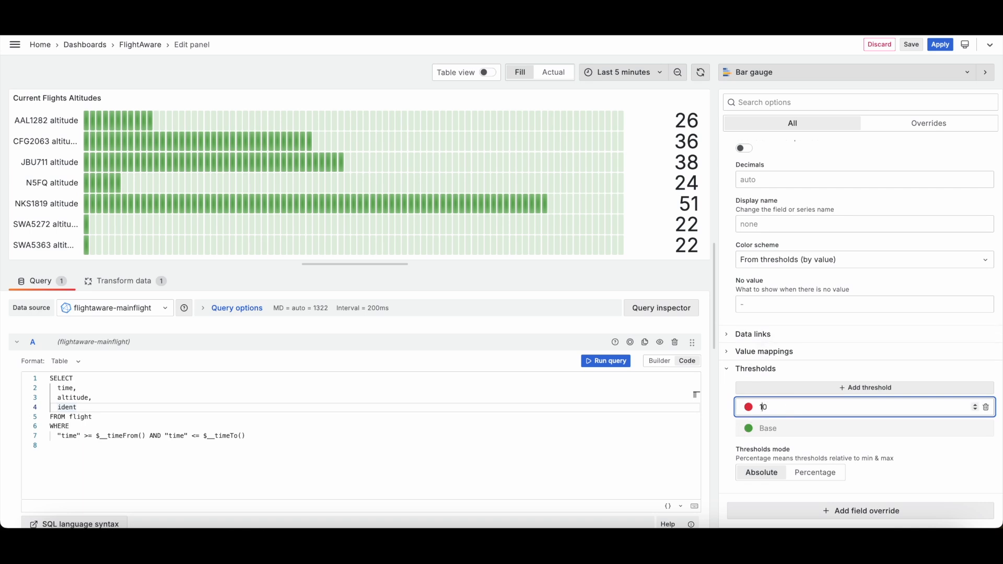
Step: Switch the time range to Last 15 minutes and apply the bar gauge panel edits
click(623, 72)
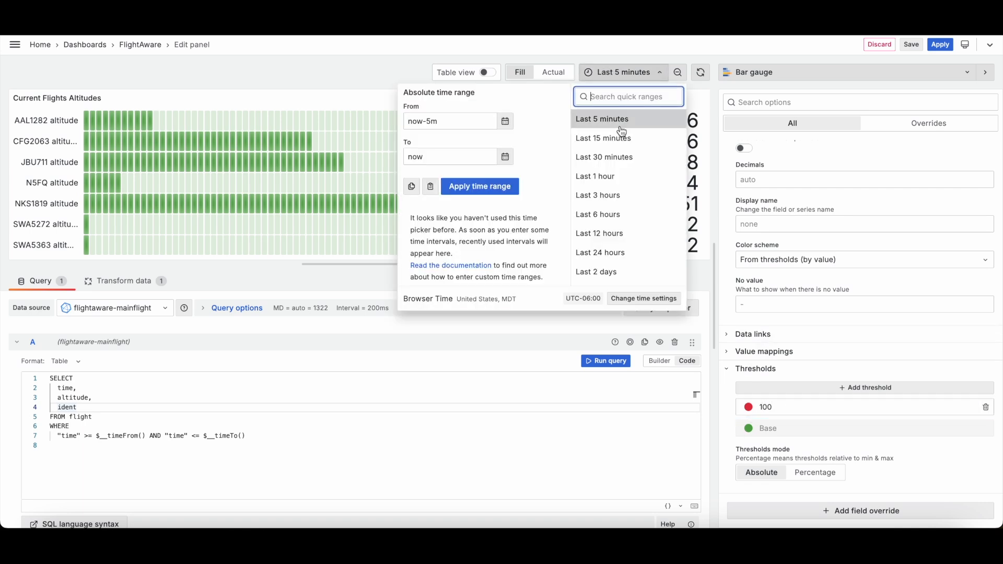
click(626, 145)
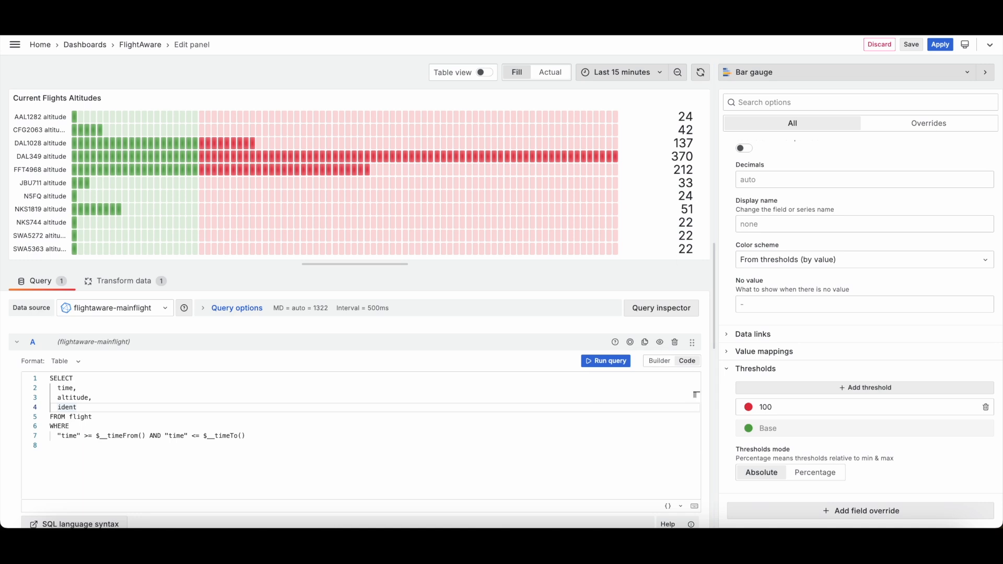
click(945, 49)
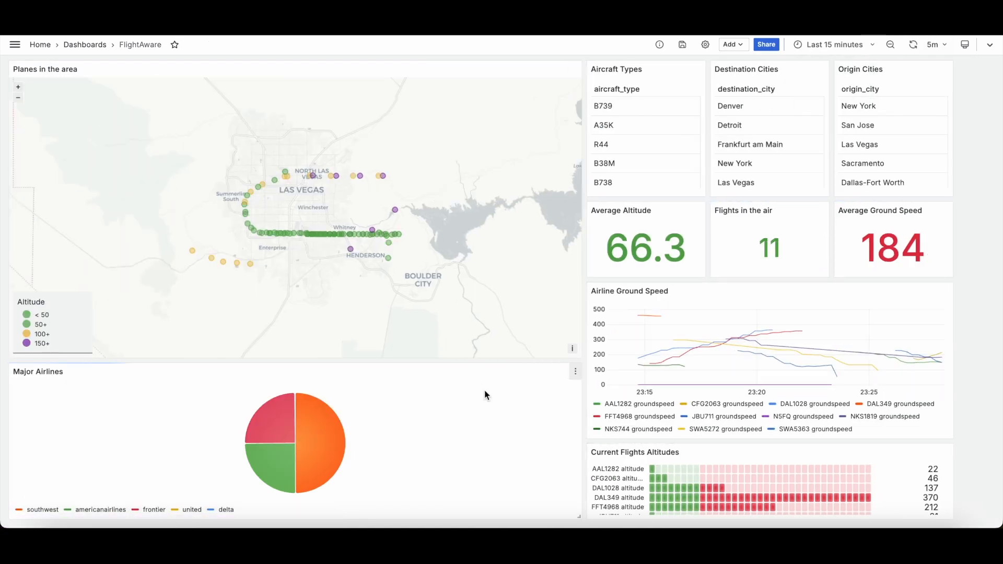
Step: Open the Major Airlines pie chart for editing and scroll through its COUNT(DISTINCT ident) airline queries
click(575, 375)
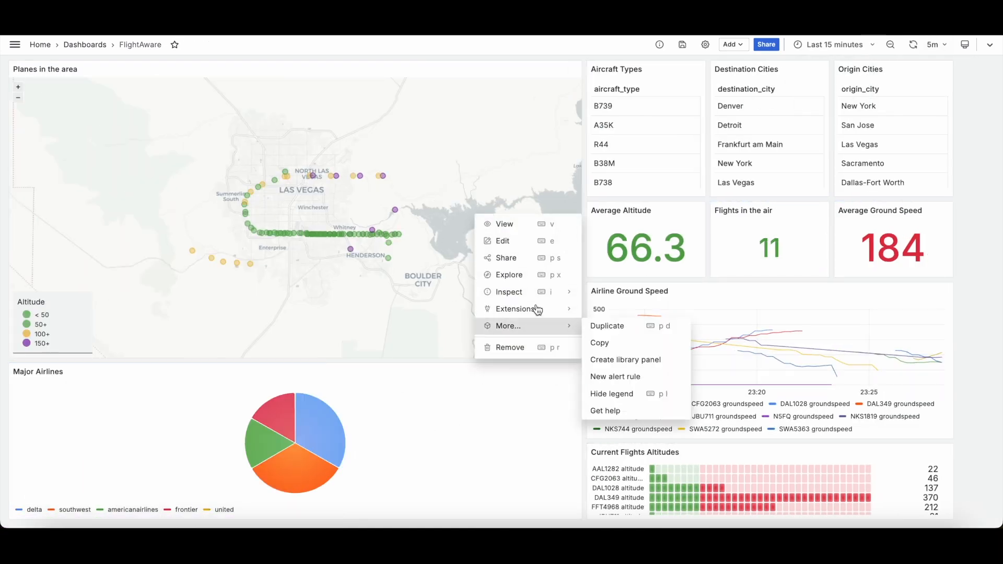
click(509, 242)
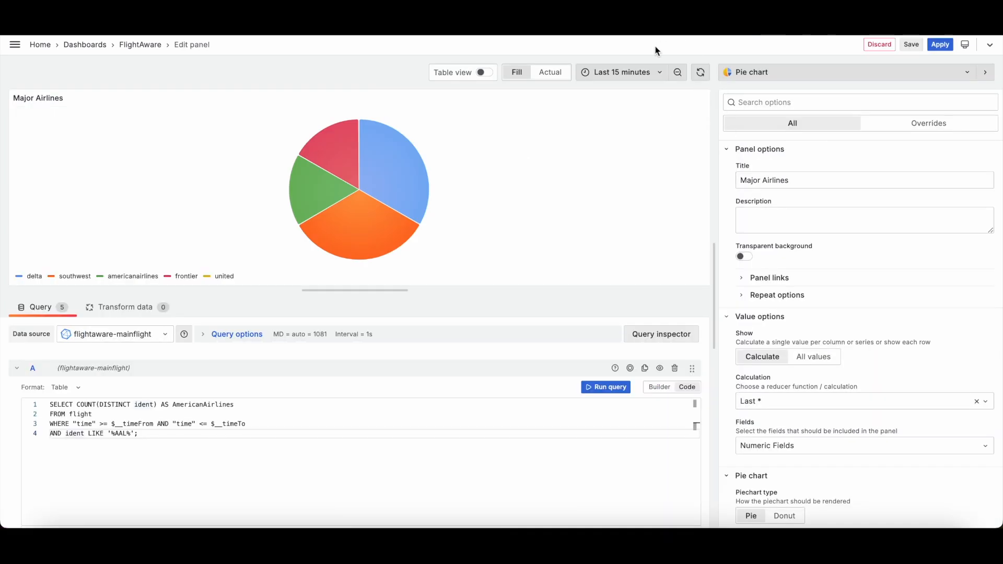
click(201, 404)
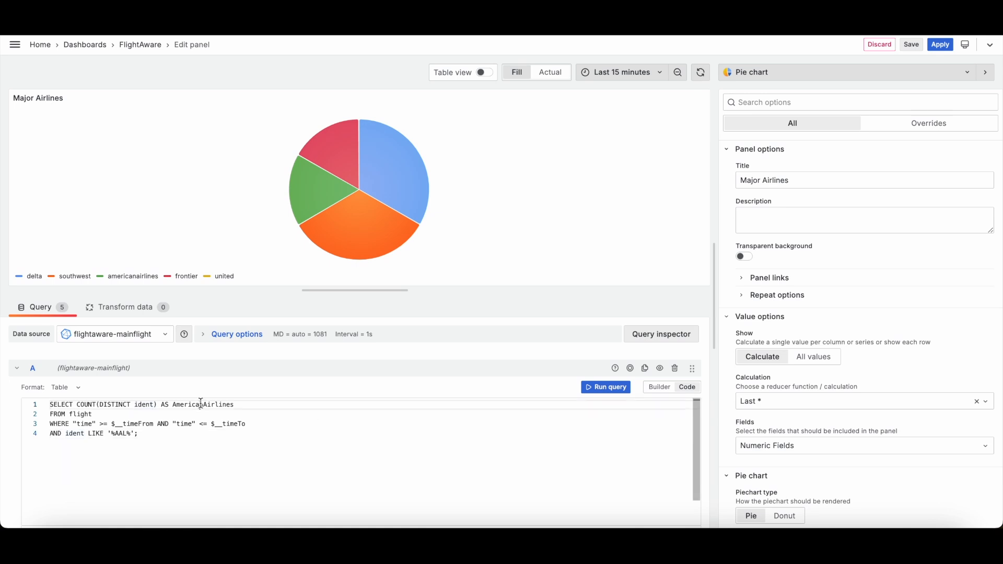
click(102, 441)
click(234, 422)
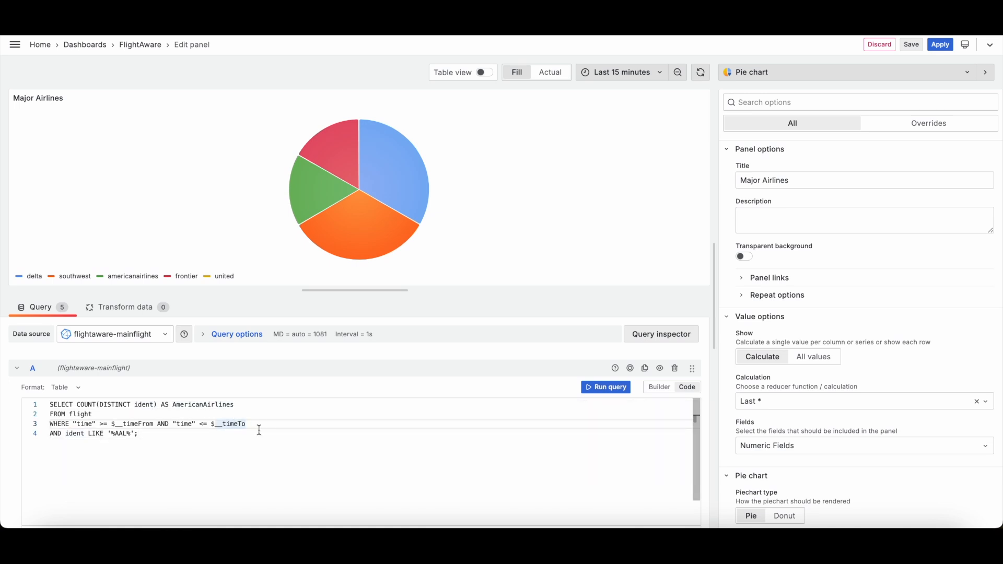
click(240, 415)
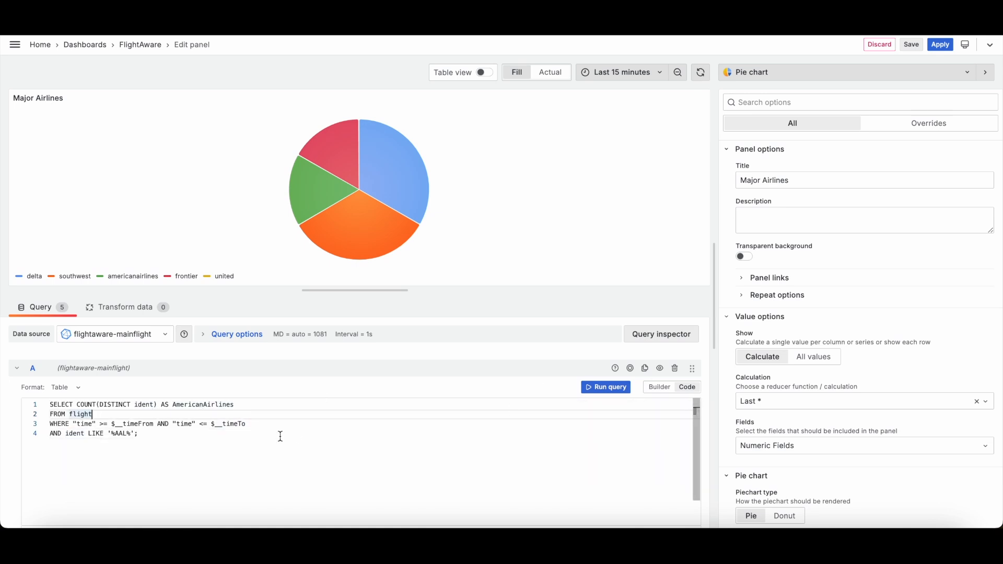
click(88, 425)
click(66, 435)
click(120, 433)
click(93, 434)
scroll(186, 449, up, 3)
scroll(186, 449, down, 3)
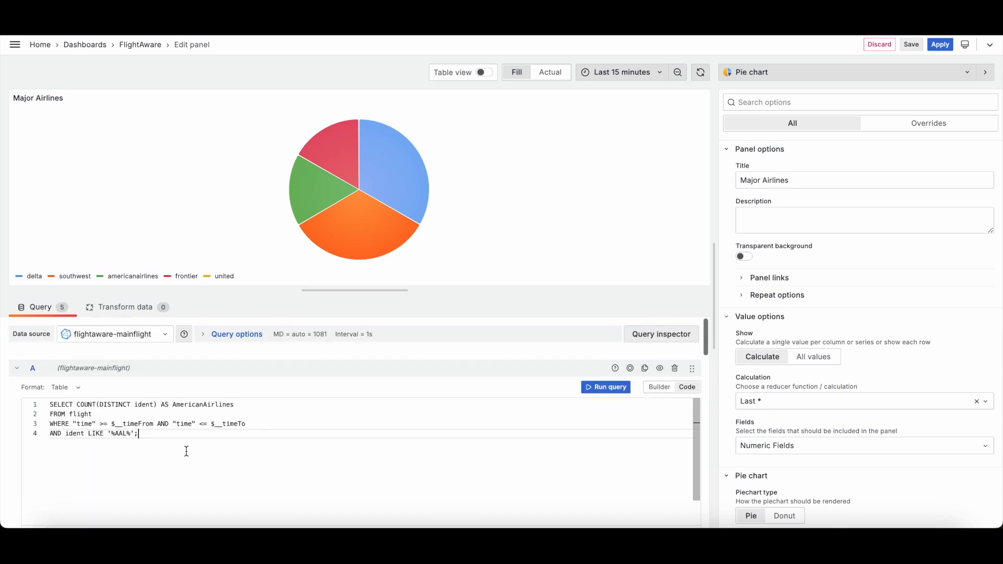
scroll(12, 389, down, 10)
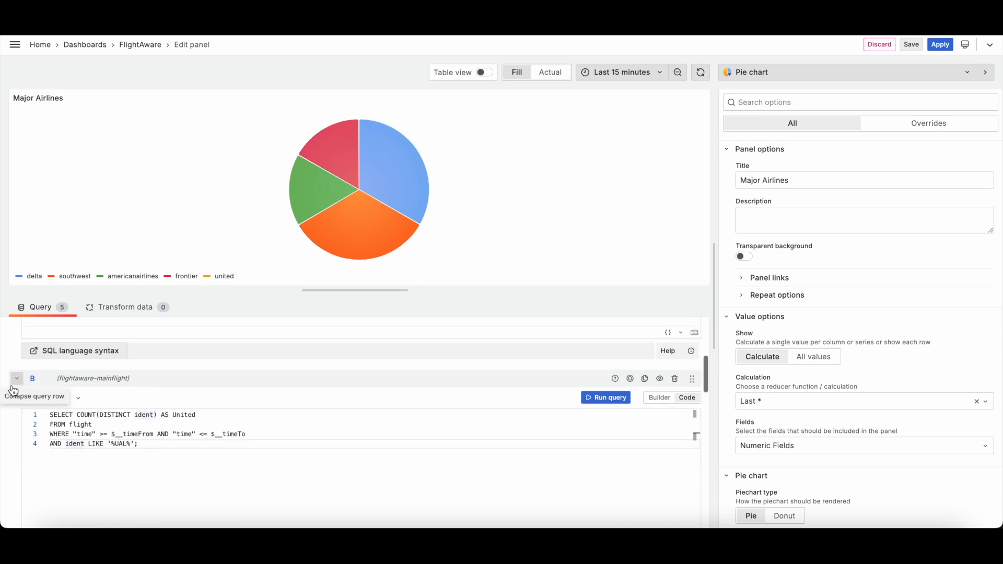
scroll(12, 390, down, 5)
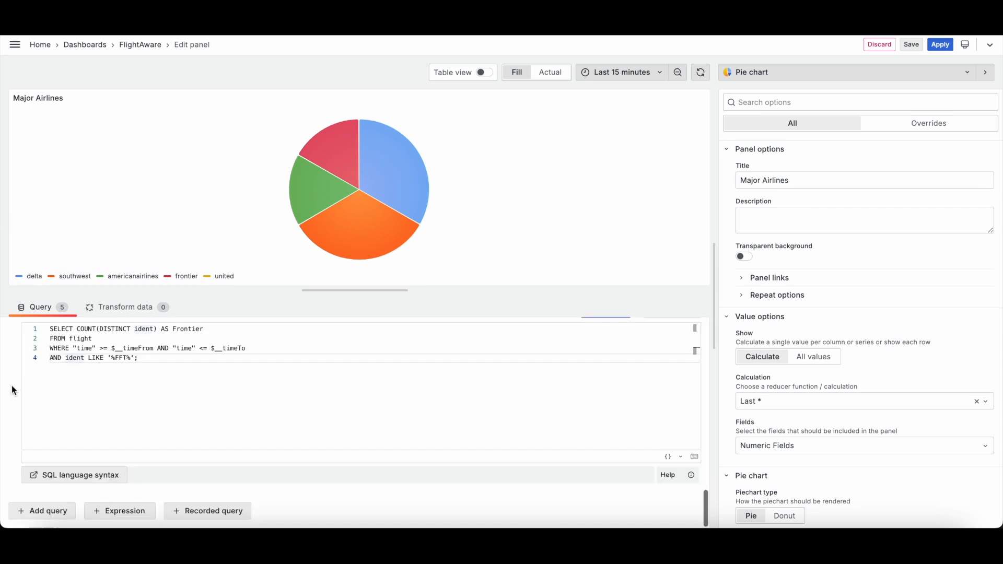
scroll(13, 390, up, 2)
scroll(11, 389, up, 5)
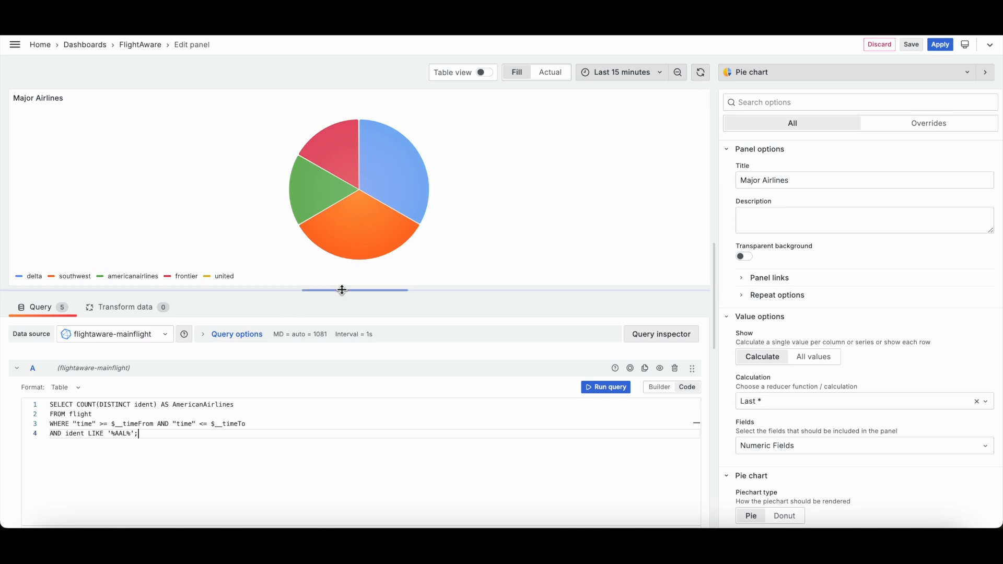
Step: Enlarge the query editor and examine query A's AmericanAirlines alias and its LIKE '%AAL%' filter
drag(343, 290, 338, 337)
double_click(95, 481)
click(57, 484)
click(108, 484)
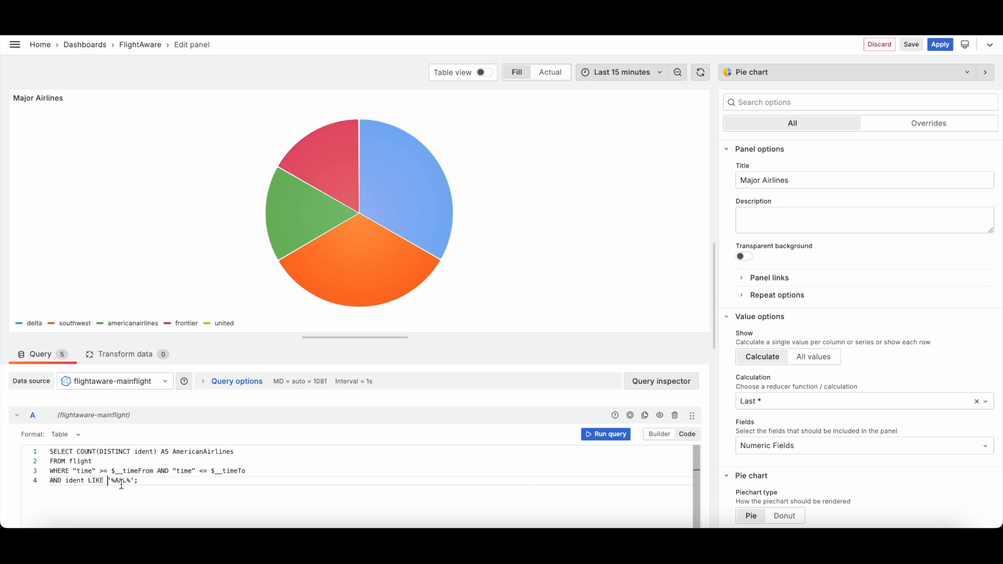
click(131, 484)
double_click(126, 481)
click(144, 481)
drag(116, 485, 131, 485)
triple_click(144, 452)
click(82, 452)
click(114, 453)
click(145, 452)
click(187, 453)
click(245, 453)
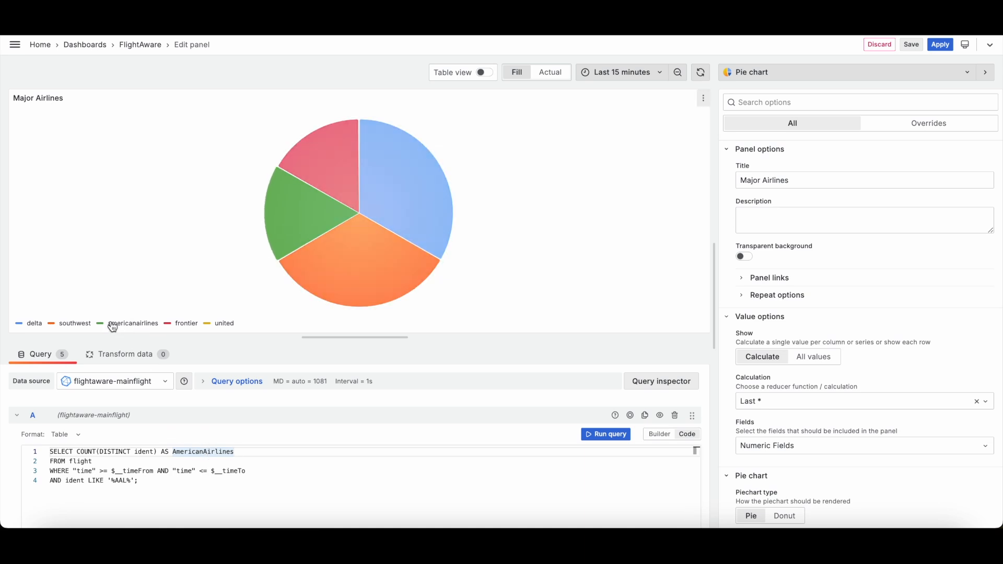
click(152, 460)
click(73, 453)
click(124, 454)
click(149, 454)
click(85, 469)
click(82, 480)
click(116, 481)
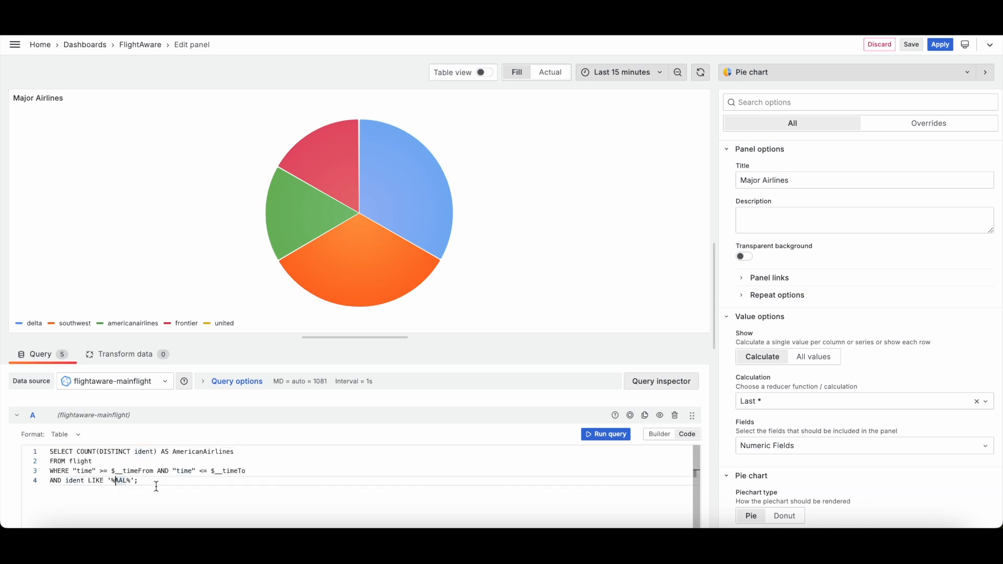
double_click(119, 480)
click(120, 480)
Step: Scroll through the United, Delta and Southwest queries and back to query A
scroll(164, 437, down, 5)
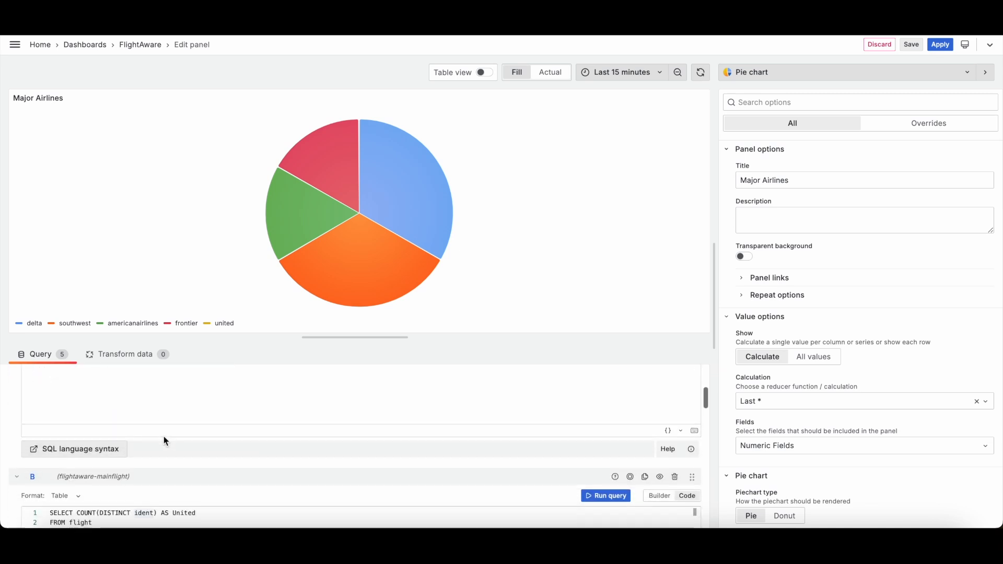
scroll(164, 440, down, 1)
triple_click(156, 424)
click(123, 416)
scroll(159, 435, down, 1)
scroll(159, 436, down, 2)
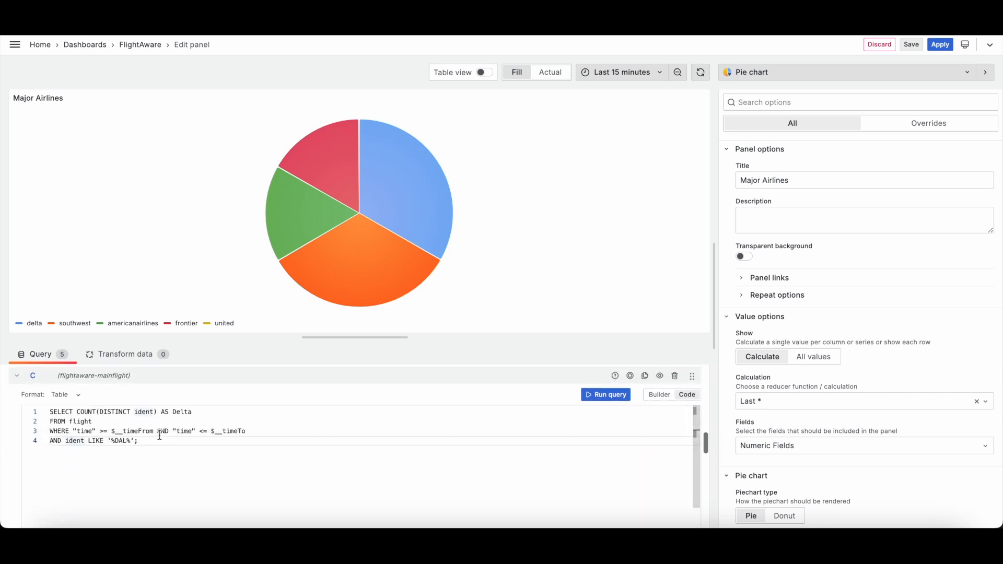
scroll(134, 451, down, 5)
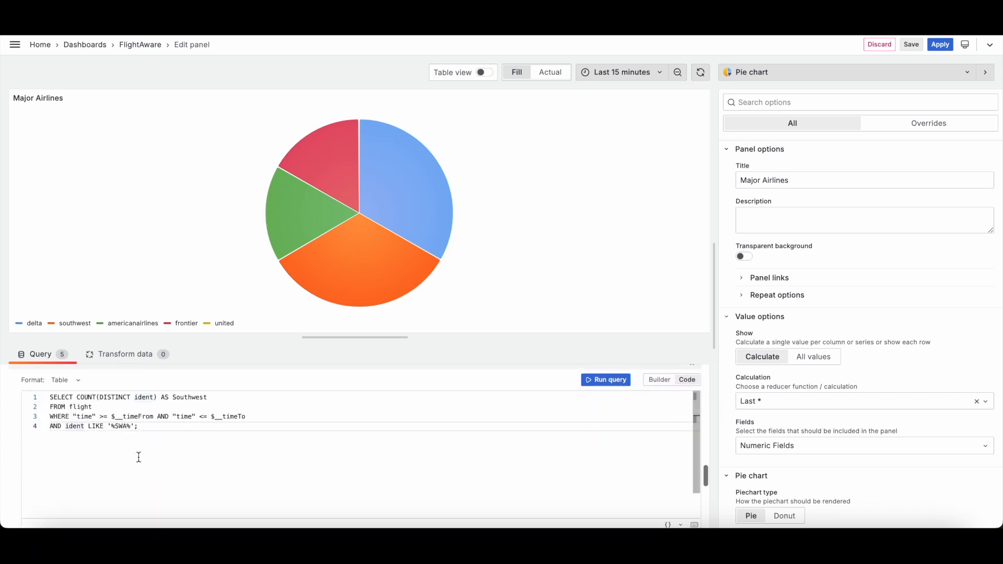
scroll(138, 457, up, 10)
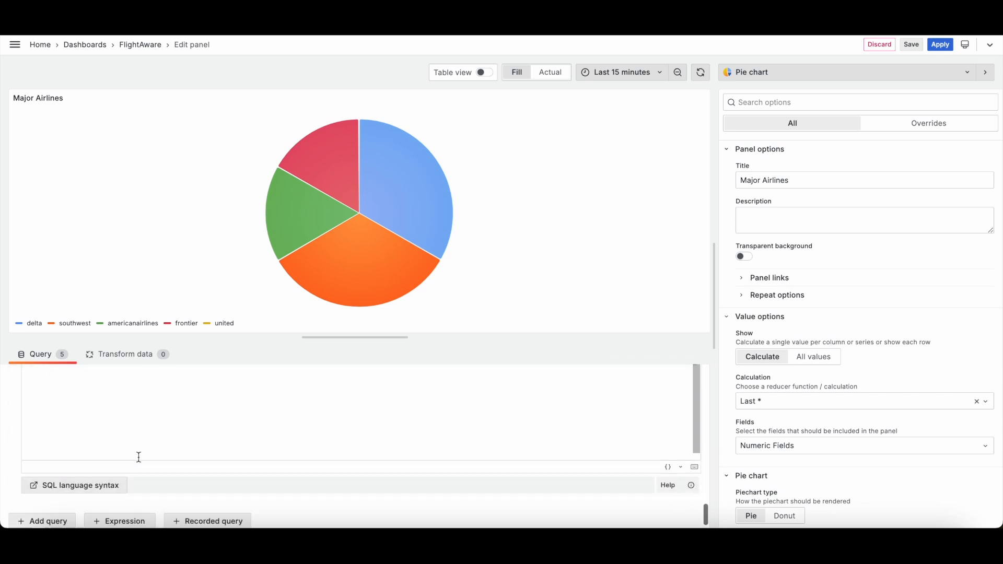
scroll(138, 457, up, 1)
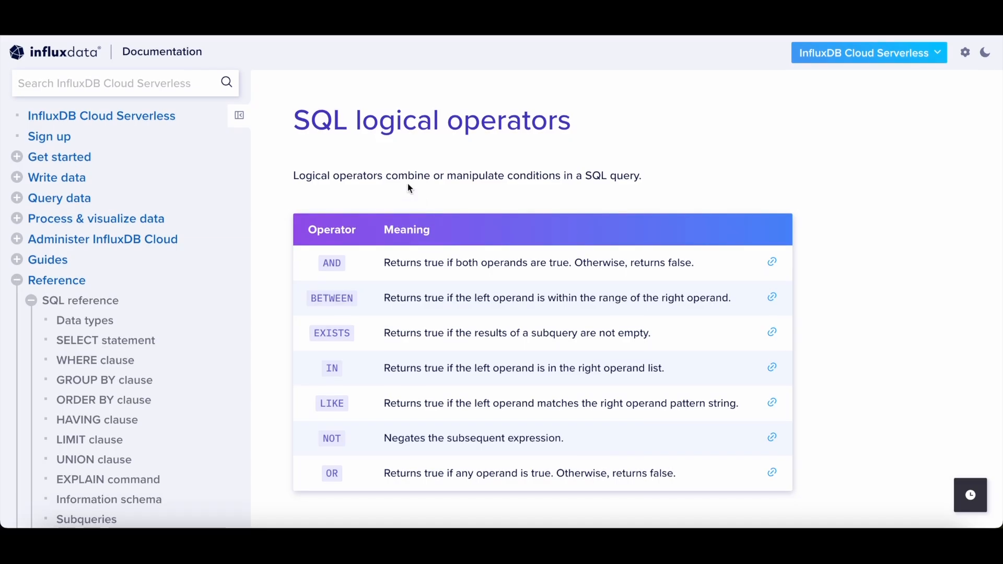
scroll(407, 184, down, 1)
scroll(322, 95, up, 1)
scroll(392, 146, down, 1)
Step: Read the SQL logical operators table in the InfluxDB documentation
scroll(436, 176, down, 1)
triple_click(440, 214)
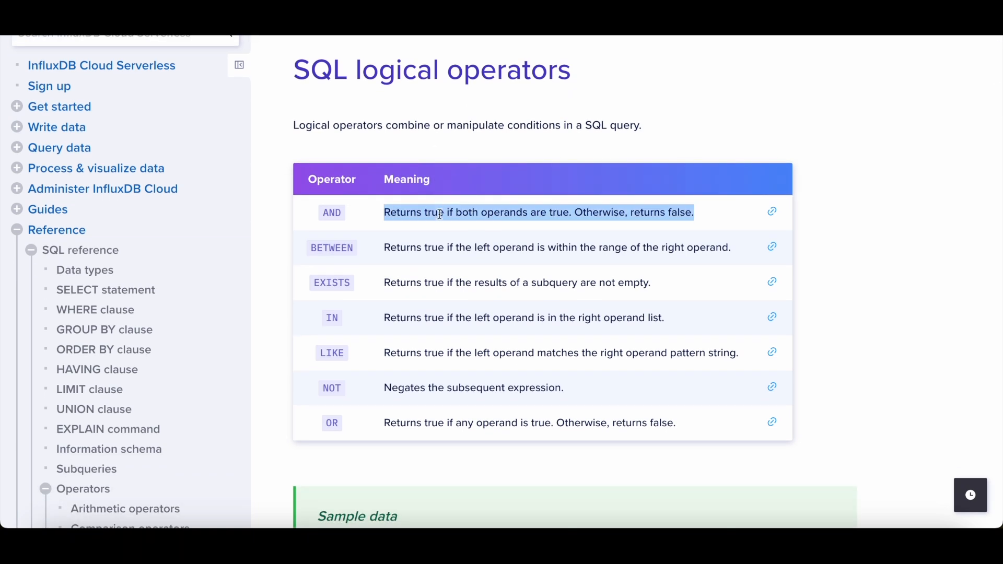
click(458, 242)
triple_click(460, 243)
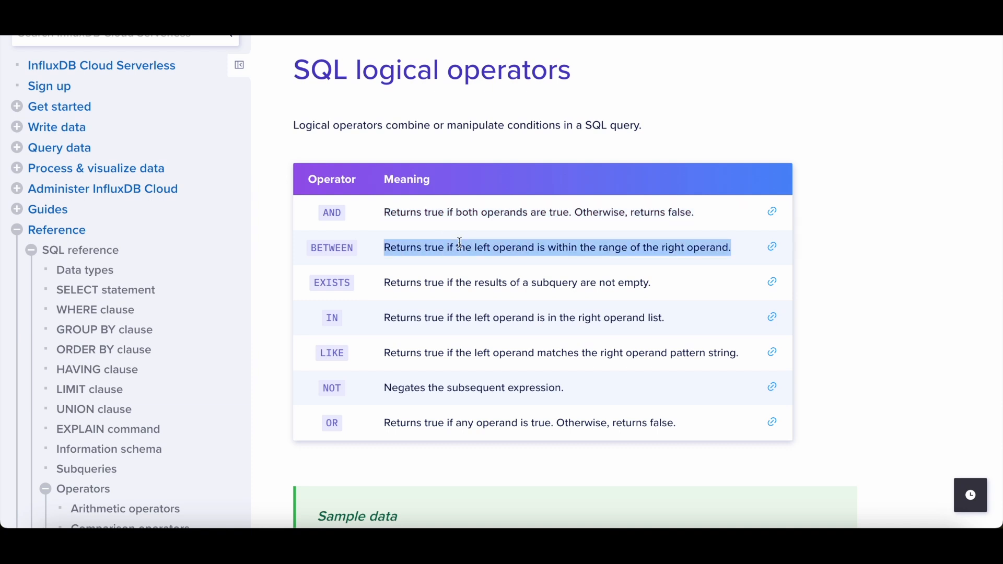
click(387, 246)
triple_click(393, 288)
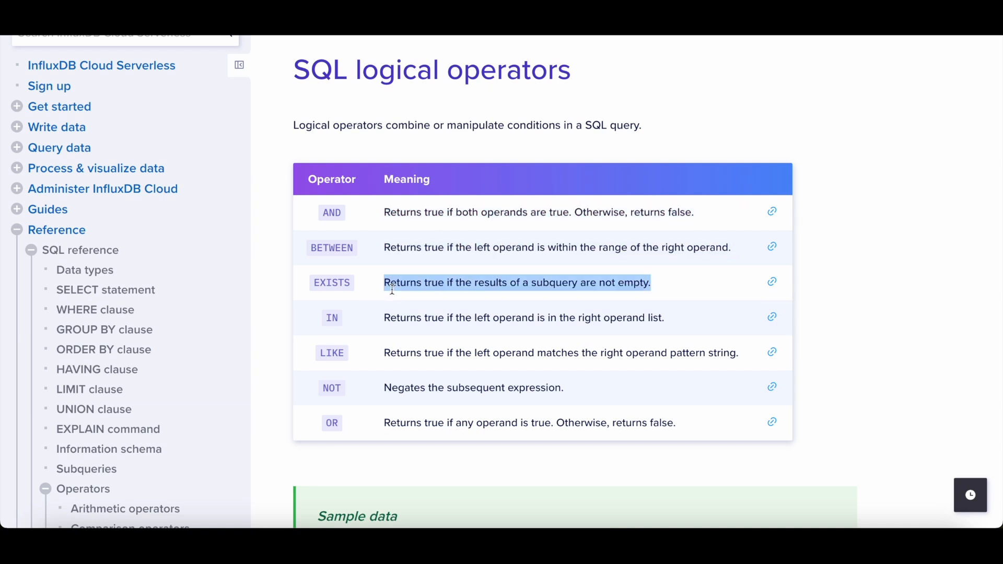
triple_click(406, 324)
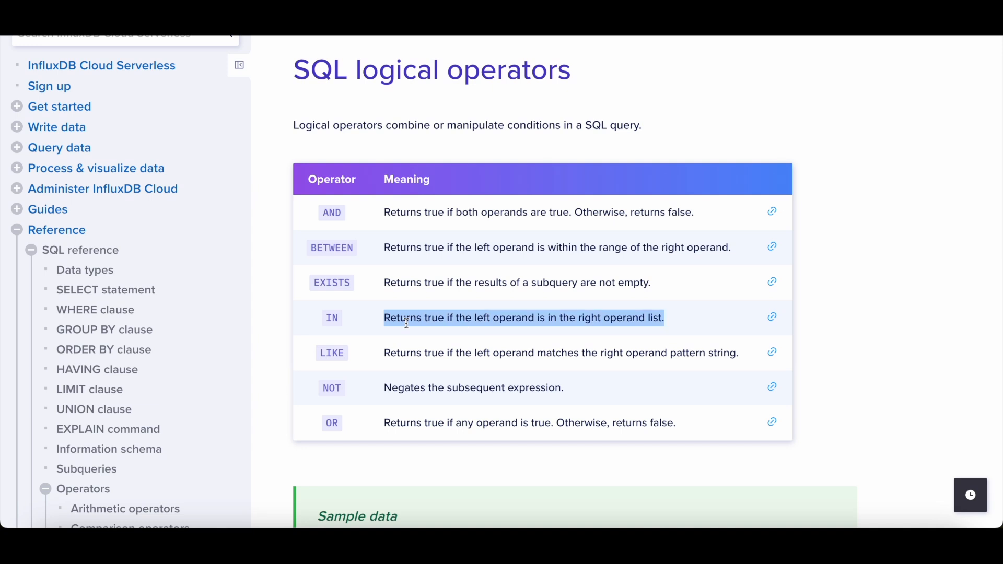
triple_click(417, 354)
triple_click(415, 386)
click(423, 423)
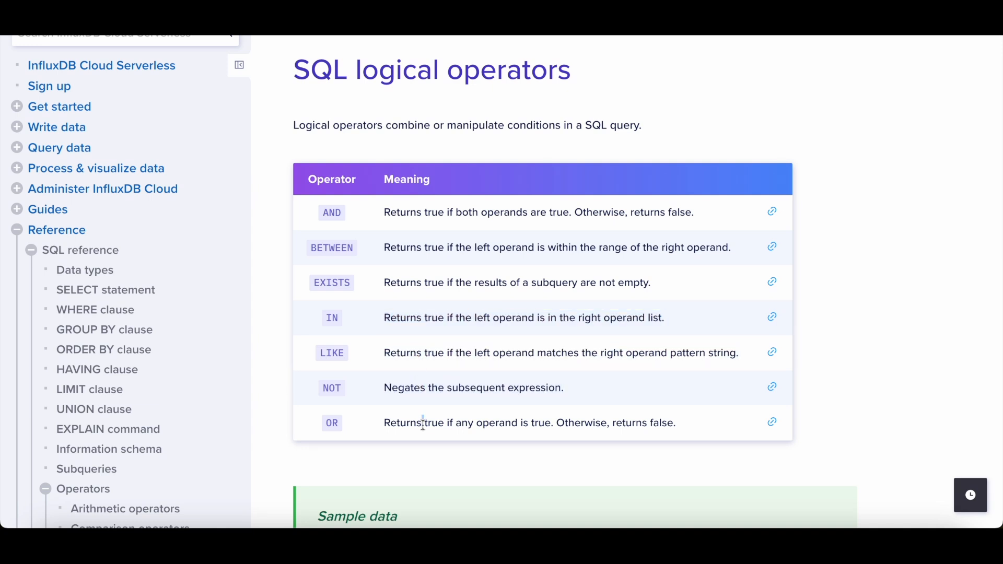
scroll(423, 423, down, 15)
scroll(423, 426, up, 2)
scroll(424, 430, down, 5)
scroll(425, 431, down, 1)
Step: Read the LIKE operator section and expand its WHERE clause example with results
triple_click(567, 276)
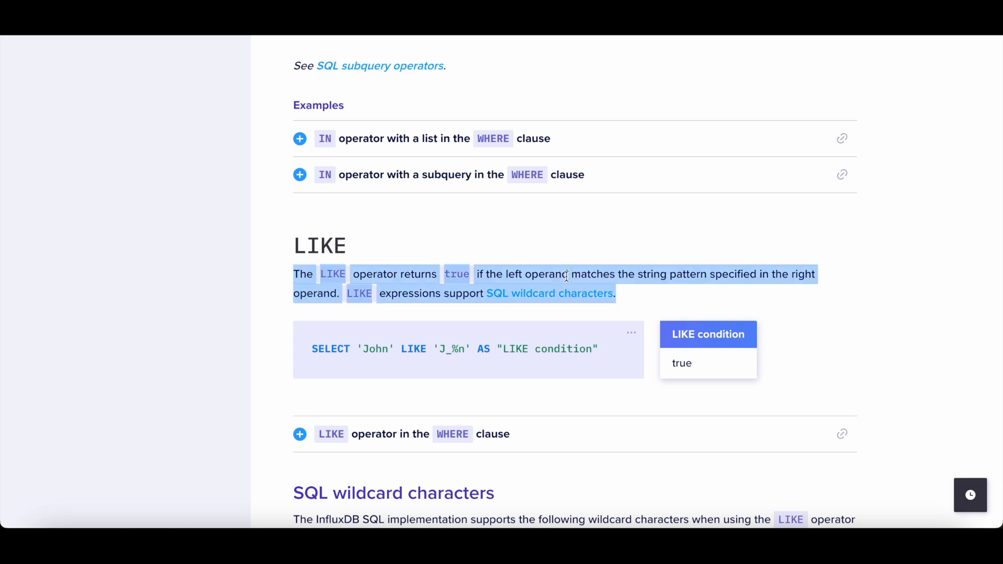
click(450, 308)
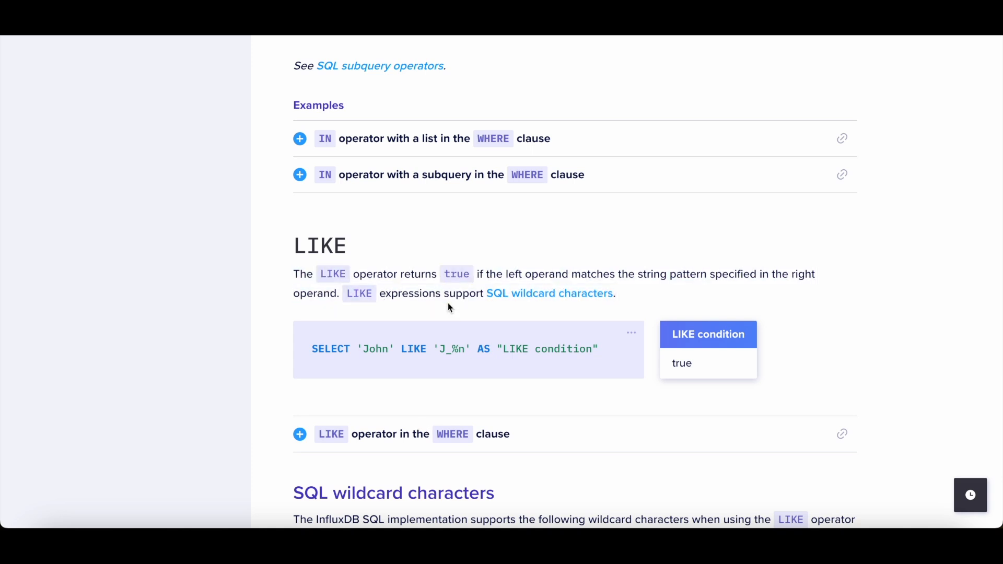
scroll(484, 421, down, 1)
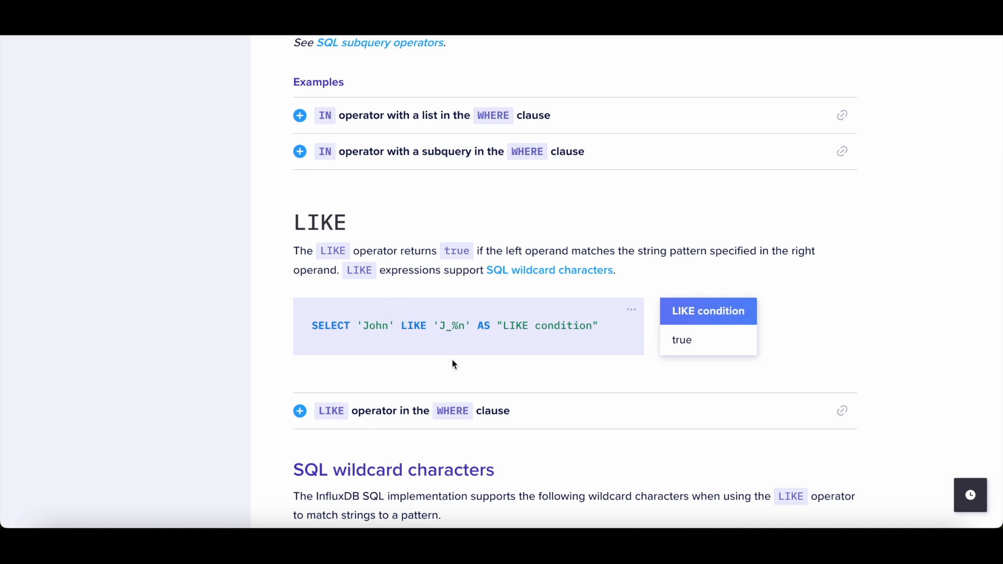
click(301, 412)
scroll(450, 419, down, 5)
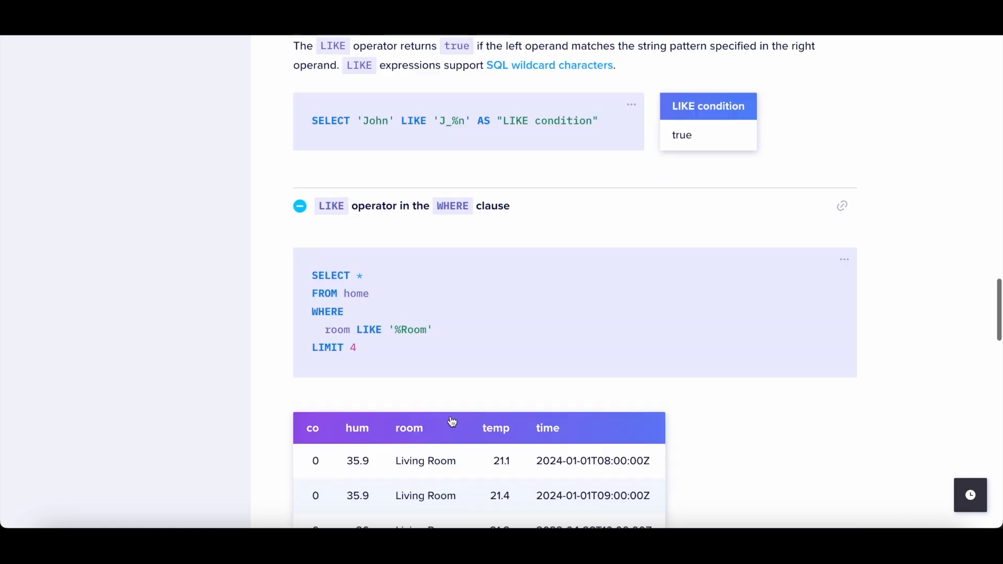
scroll(398, 320, down, 1)
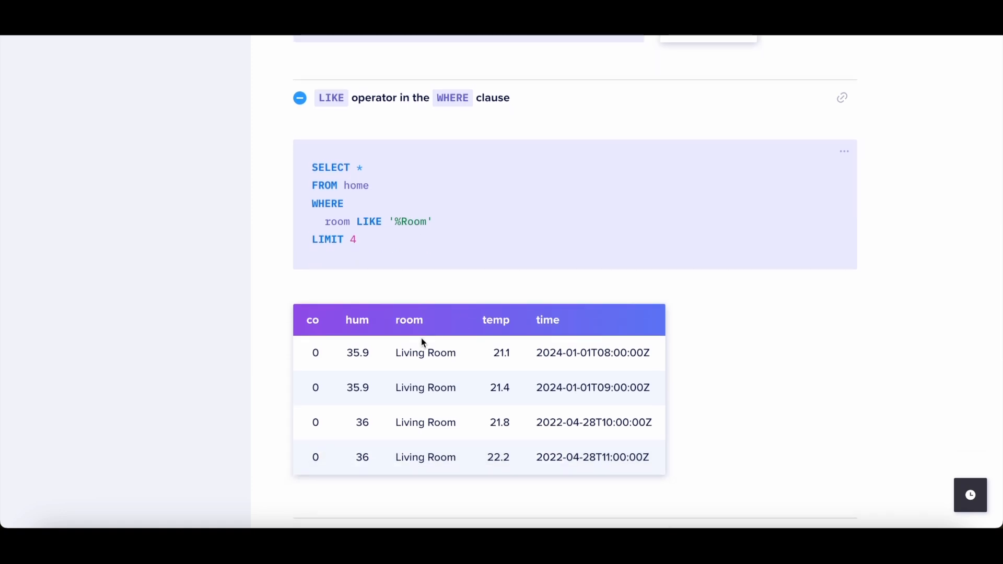
double_click(443, 353)
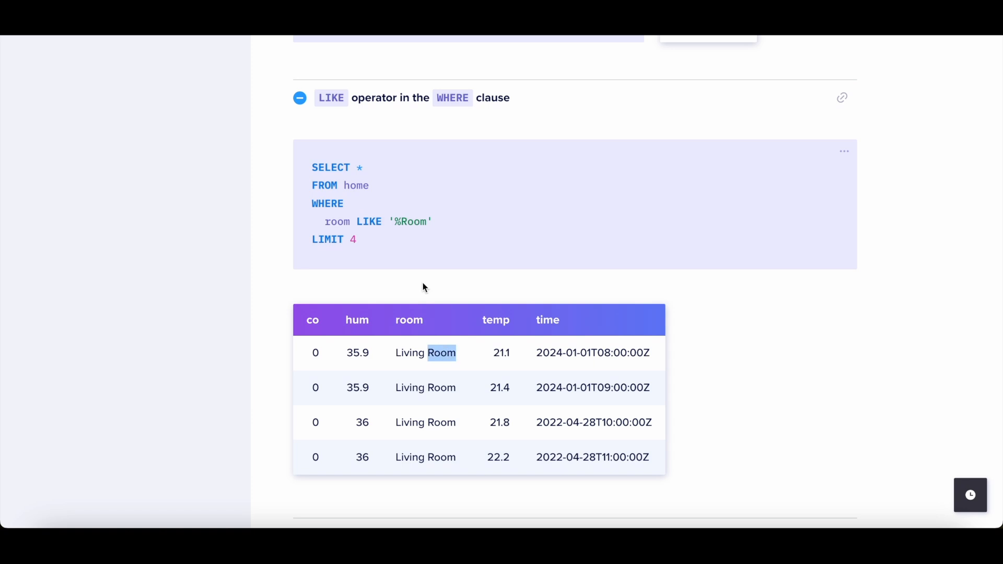
double_click(405, 221)
triple_click(405, 222)
triple_click(443, 353)
triple_click(455, 423)
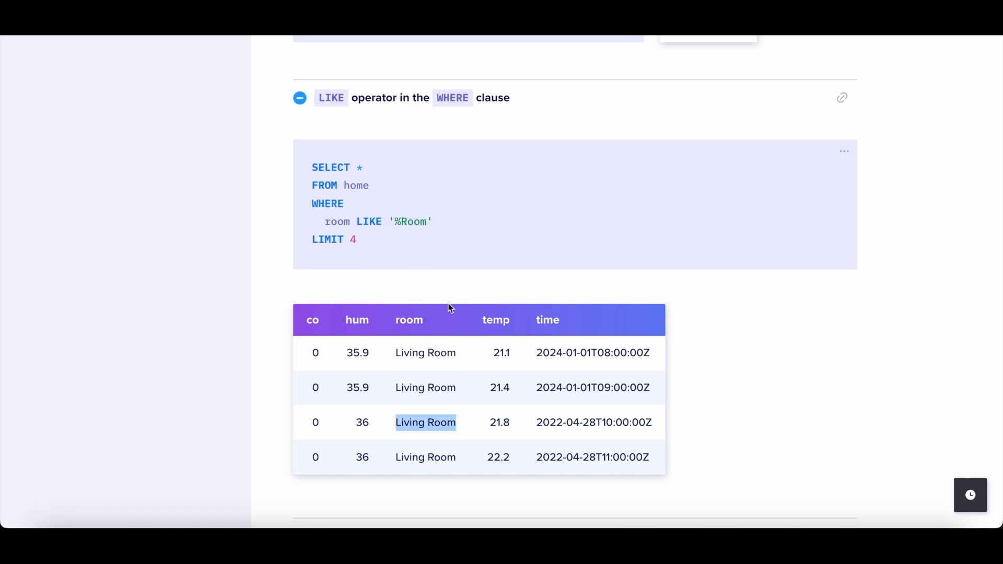
Step: Expand the IN operator with a subquery example and scroll back to the page top
scroll(450, 307, up, 2)
click(415, 247)
scroll(415, 251, up, 5)
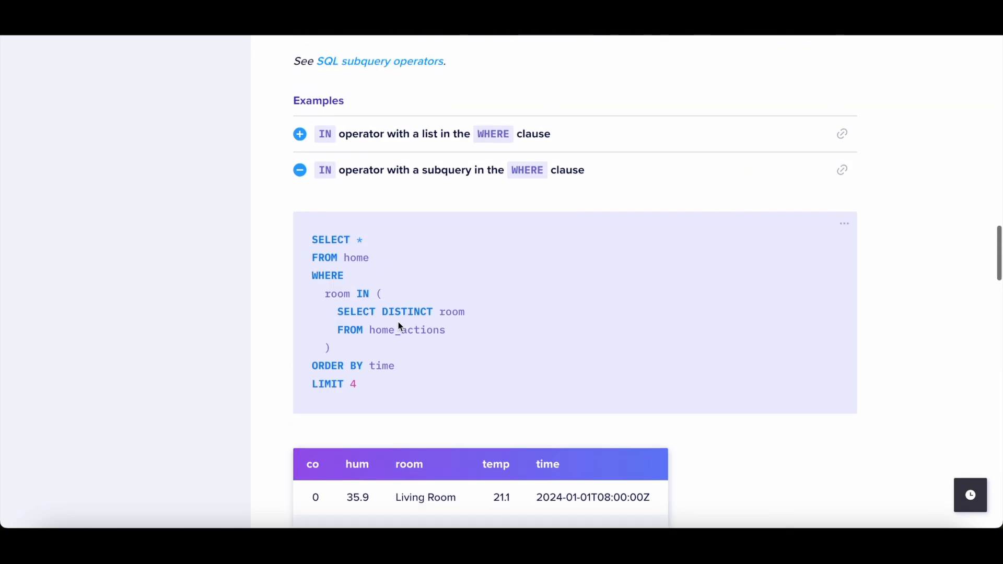
click(387, 184)
scroll(397, 256, up, 20)
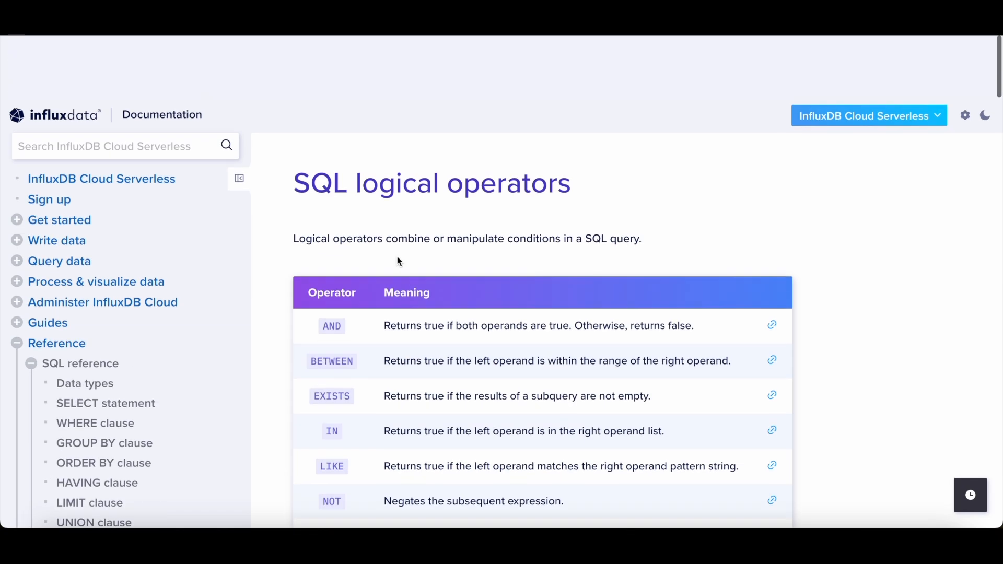
Step: Open the SQL arithmetic operators page and read its operator table and examples
scroll(365, 183, down, 4)
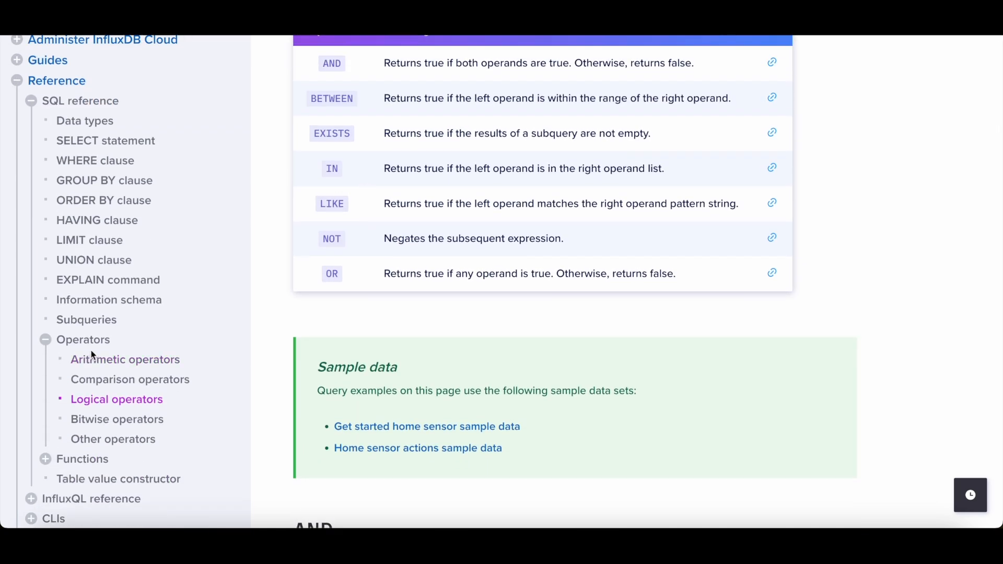
click(131, 370)
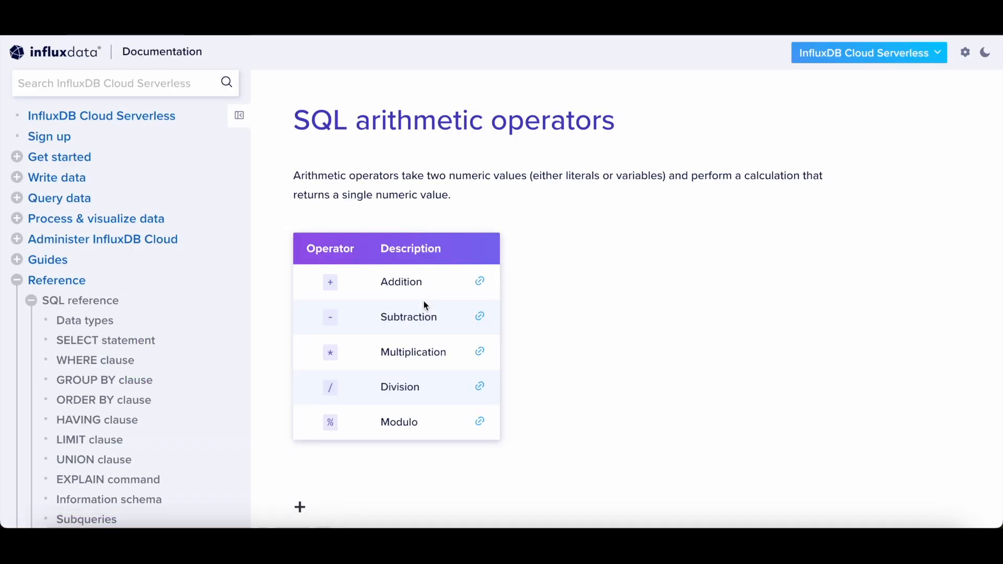
scroll(423, 300, down, 2)
scroll(531, 298, down, 1)
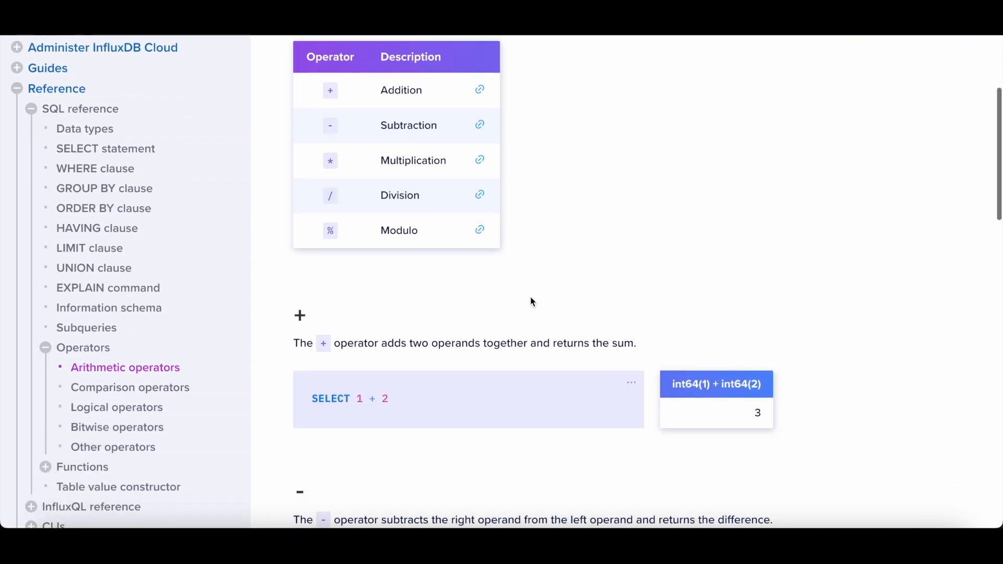
scroll(531, 298, up, 3)
scroll(531, 297, down, 10)
scroll(531, 297, up, 9)
Step: Open the comparison operators page, read its table, then move on to the bitwise operators page
click(171, 358)
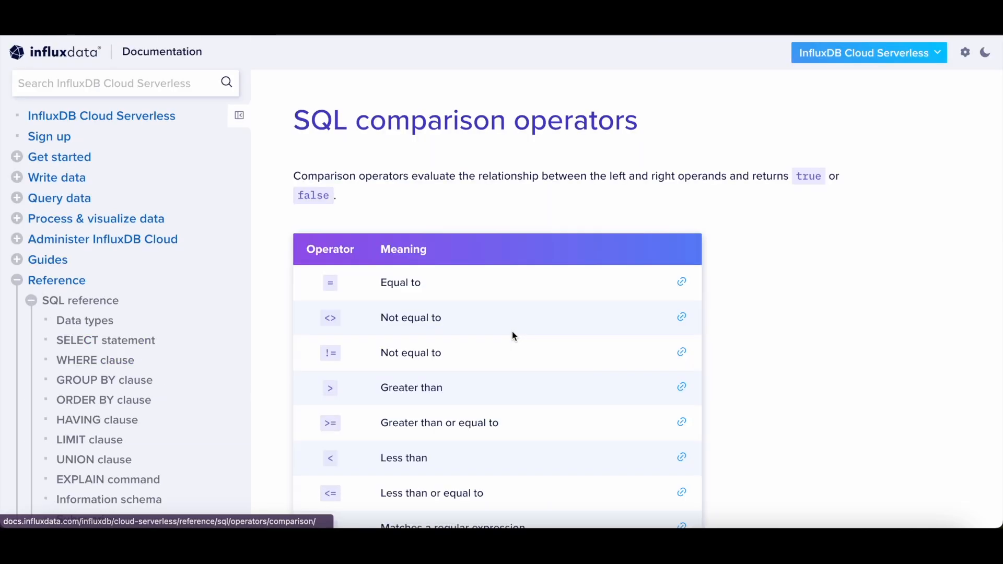
scroll(512, 335, down, 3)
scroll(514, 340, down, 1)
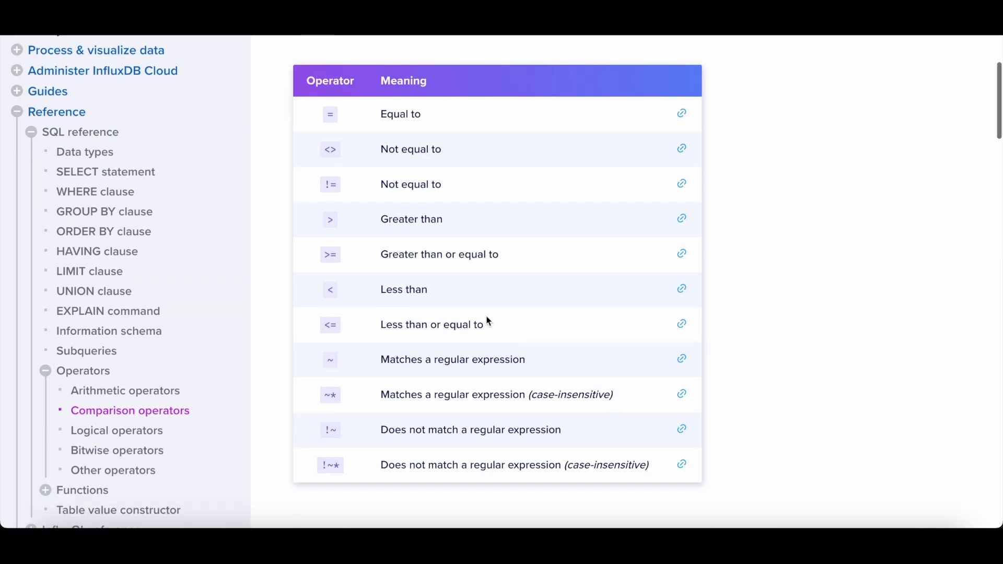
scroll(457, 387, down, 1)
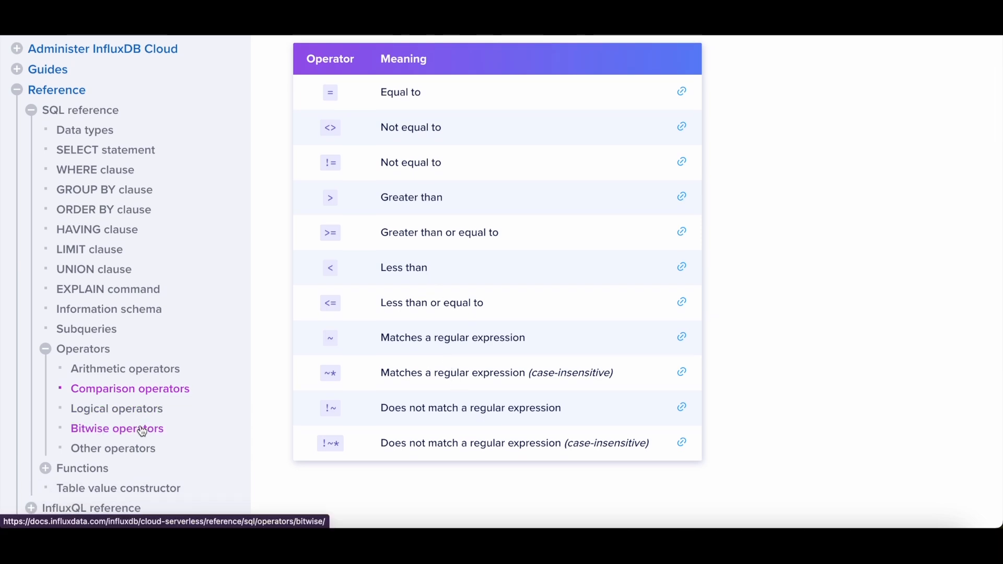
scroll(278, 282, down, 2)
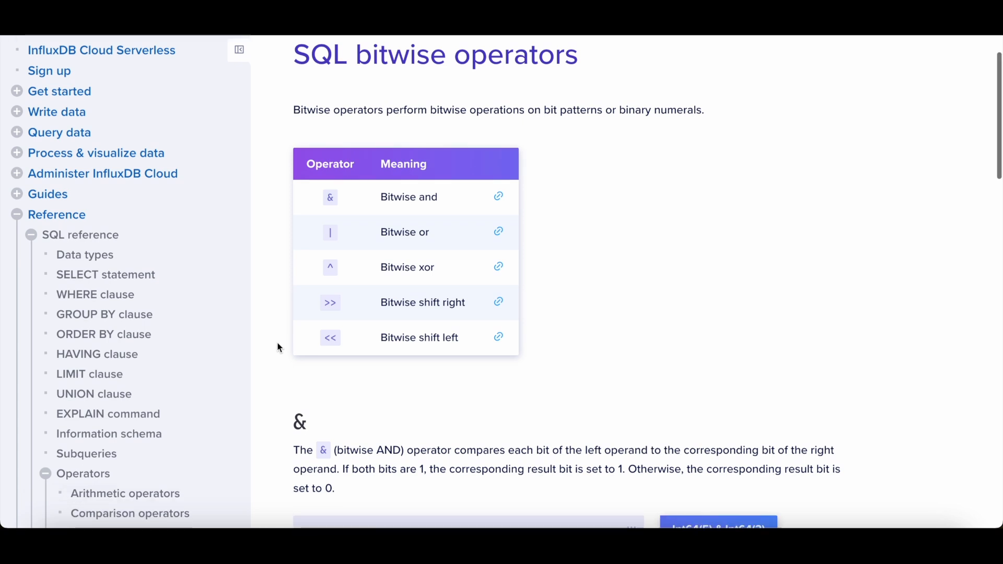
scroll(131, 444, down, 5)
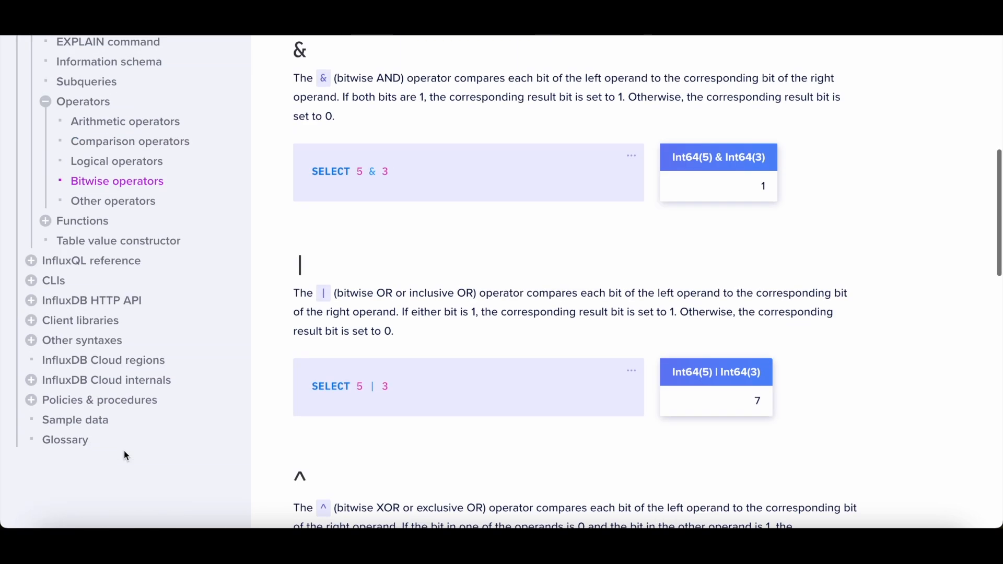
Step: Open the Other SQL operators page and read the concatenation and AT TIME ZONE examples
click(109, 203)
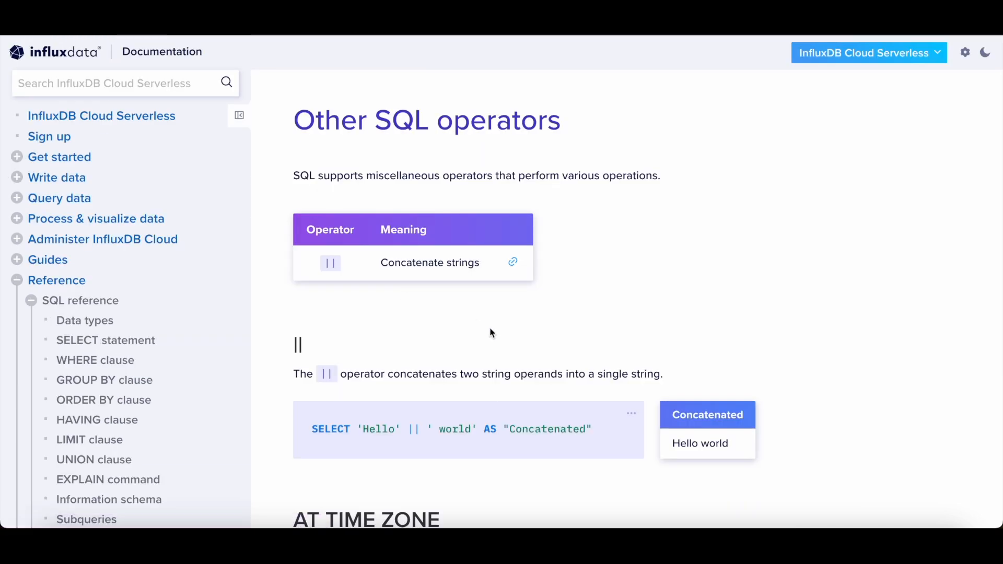
scroll(492, 333, down, 1)
scroll(467, 295, down, 5)
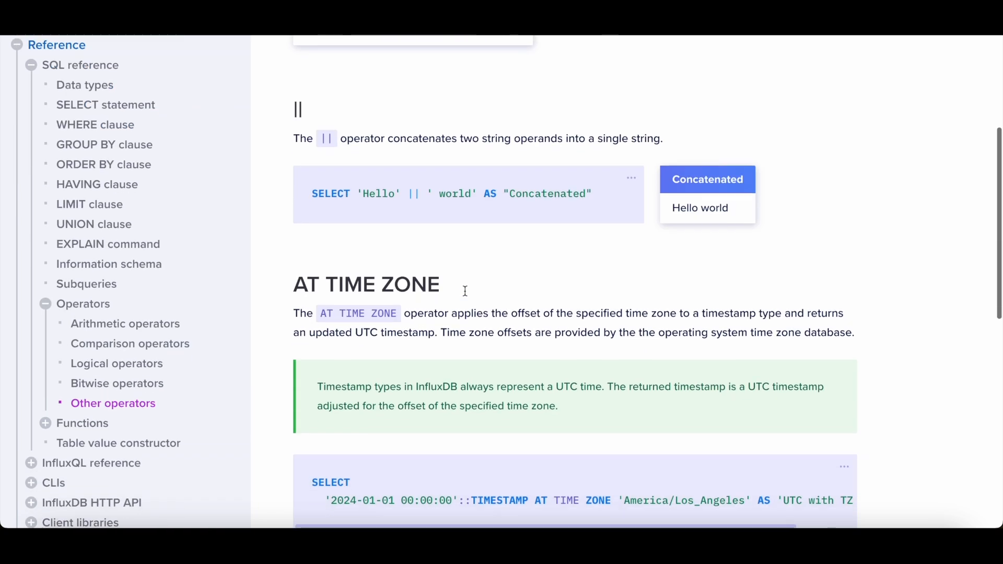
scroll(465, 291, down, 3)
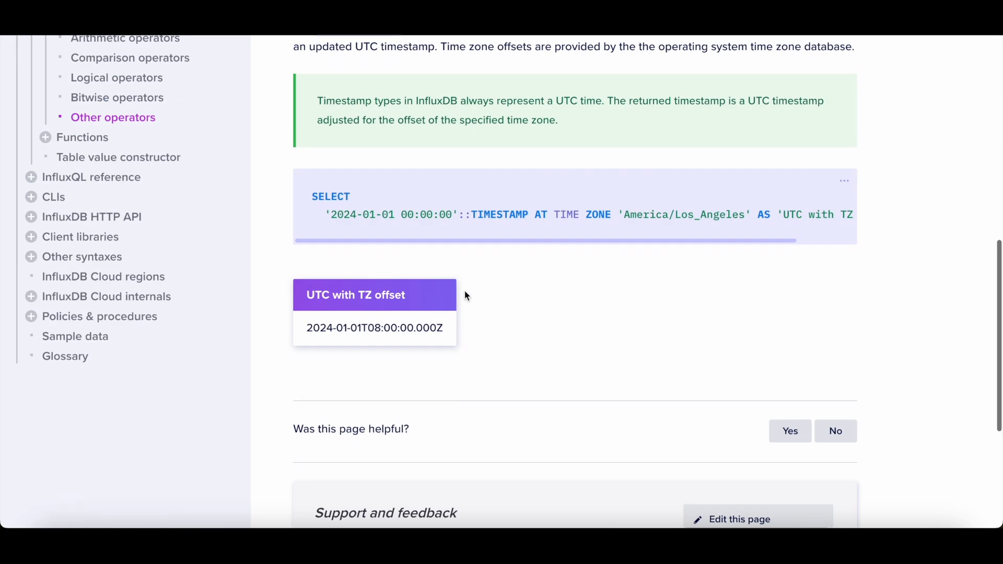
scroll(466, 295, up, 1)
scroll(610, 267, right, 2)
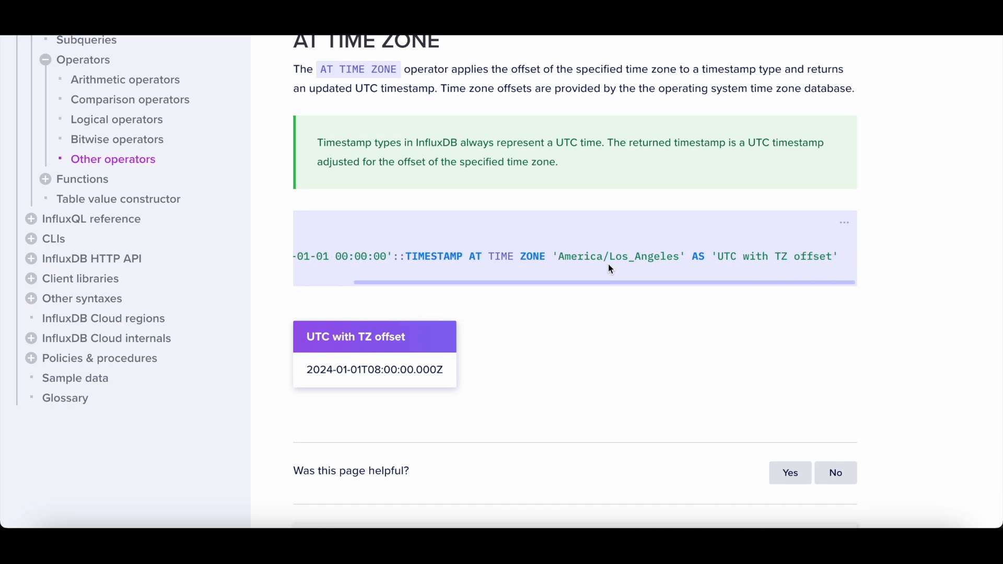
scroll(608, 265, left, 2)
scroll(574, 246, up, 8)
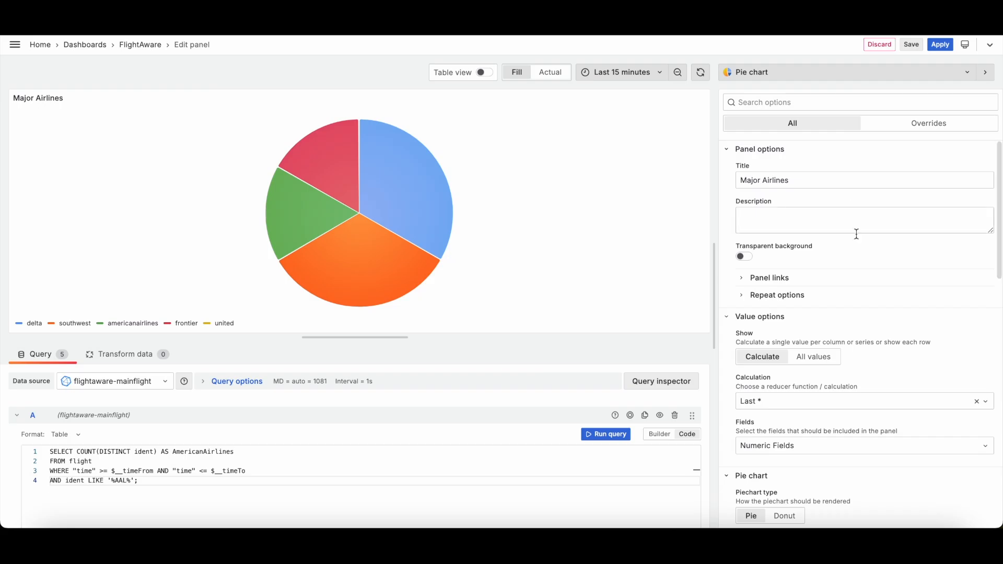
Step: Review the Major Airlines pie chart's value, legend and standard options, then apply the panel changes
scroll(876, 334, down, 5)
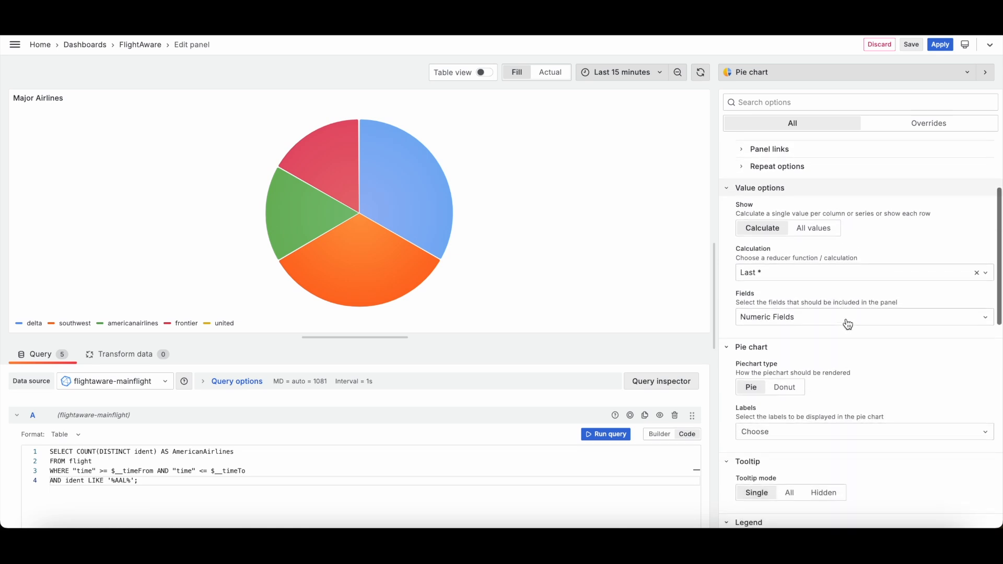
click(795, 316)
click(790, 319)
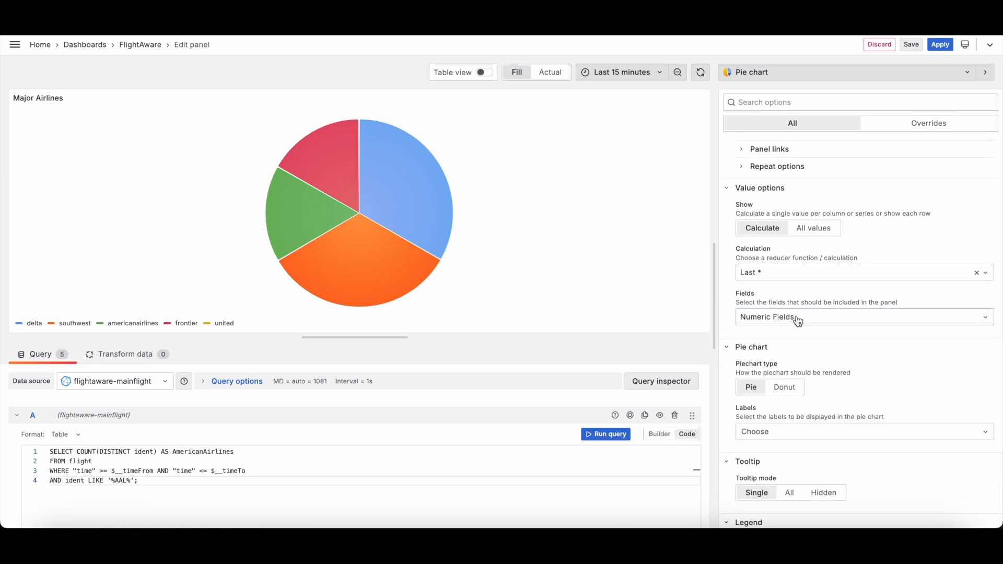
scroll(817, 327, down, 2)
scroll(817, 327, down, 2)
click(785, 292)
click(754, 293)
scroll(851, 307, down, 6)
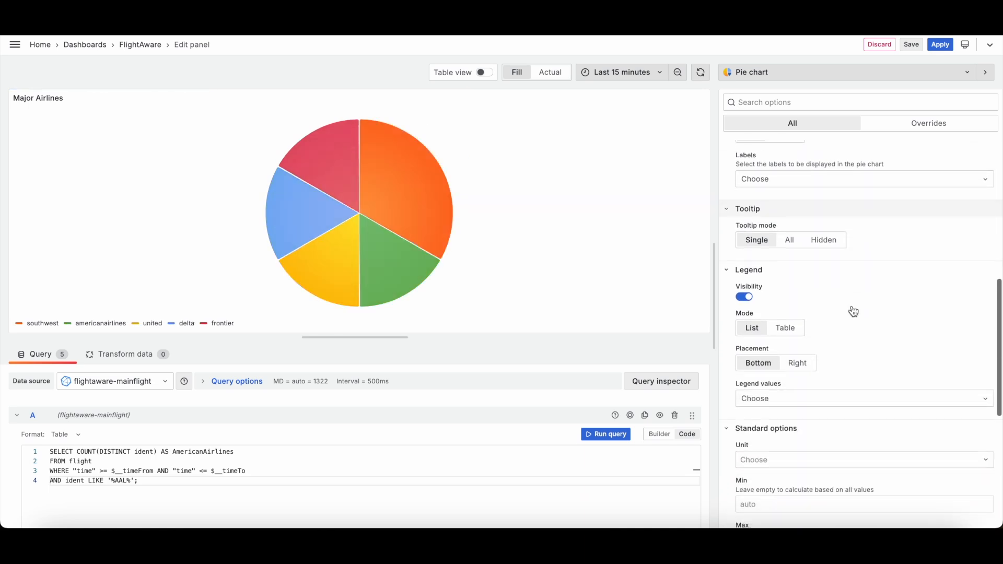
scroll(850, 309, down, 3)
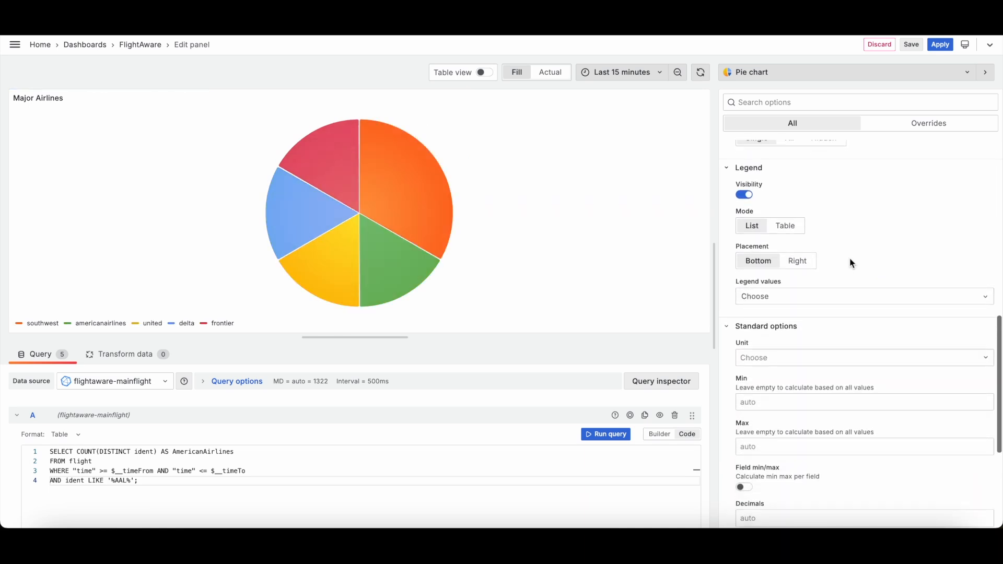
click(940, 45)
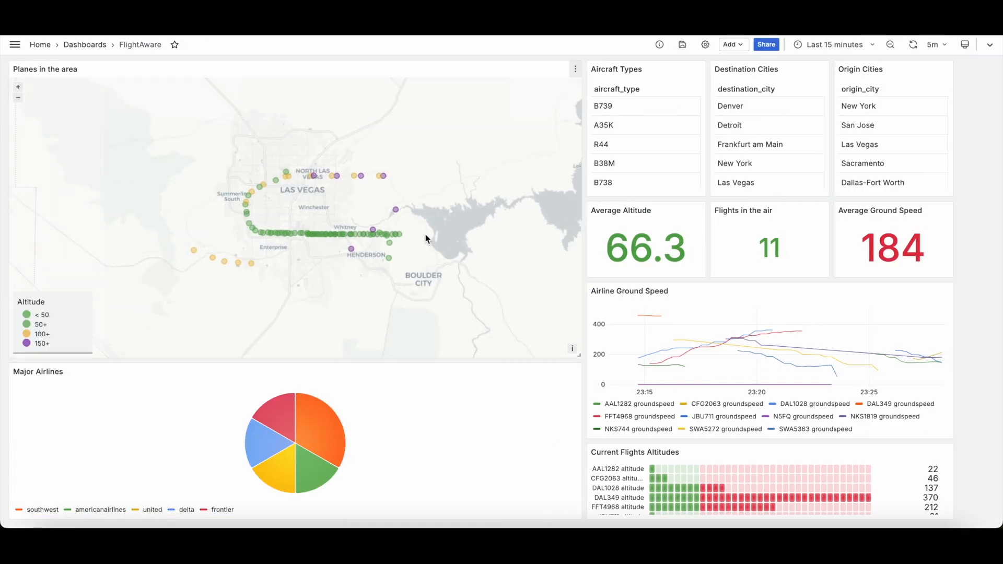
Step: Zoom and pan the Planes in the area map and inspect individual plane tooltips
scroll(369, 256, up, 3)
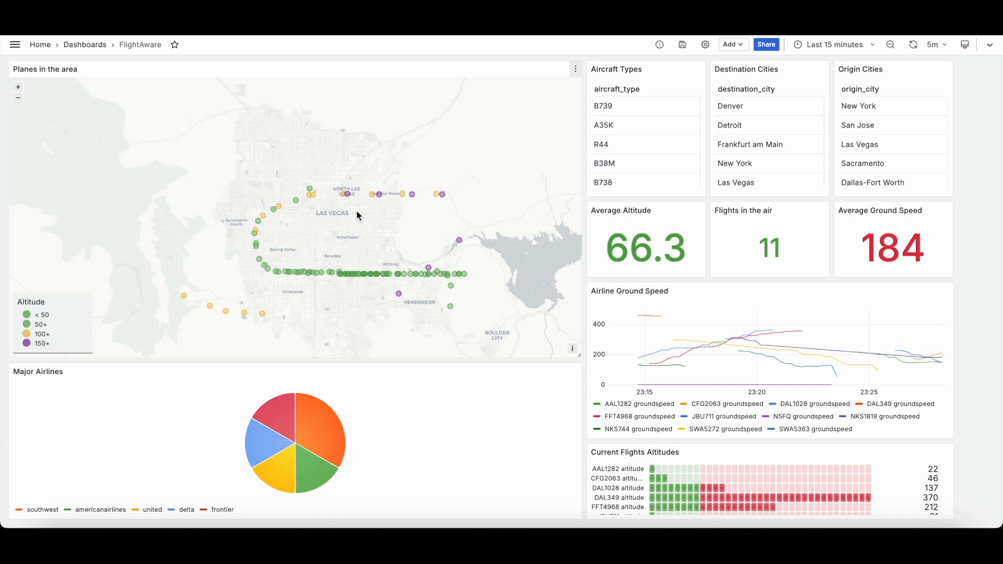
drag(388, 252, 366, 238)
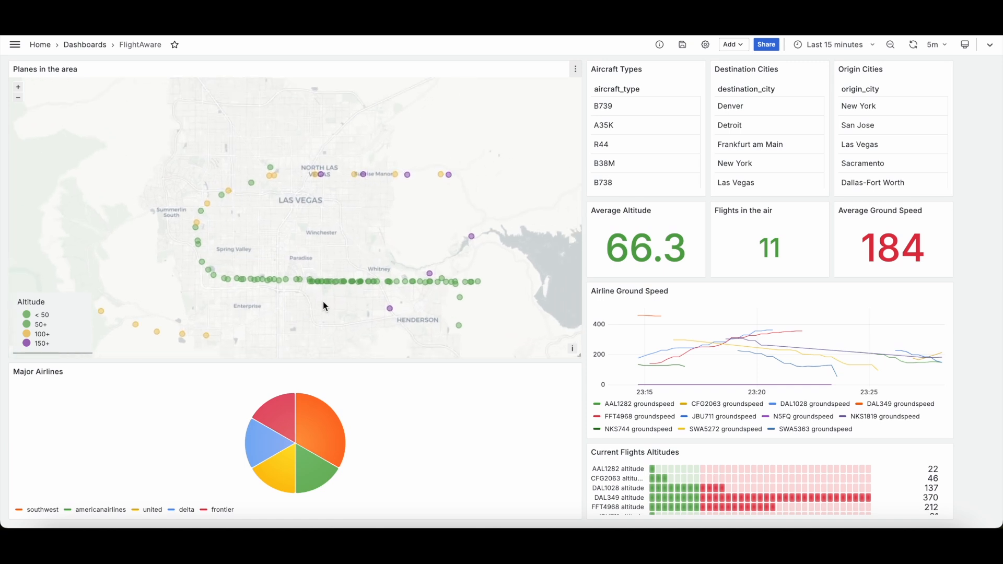
mouse_move(301, 281)
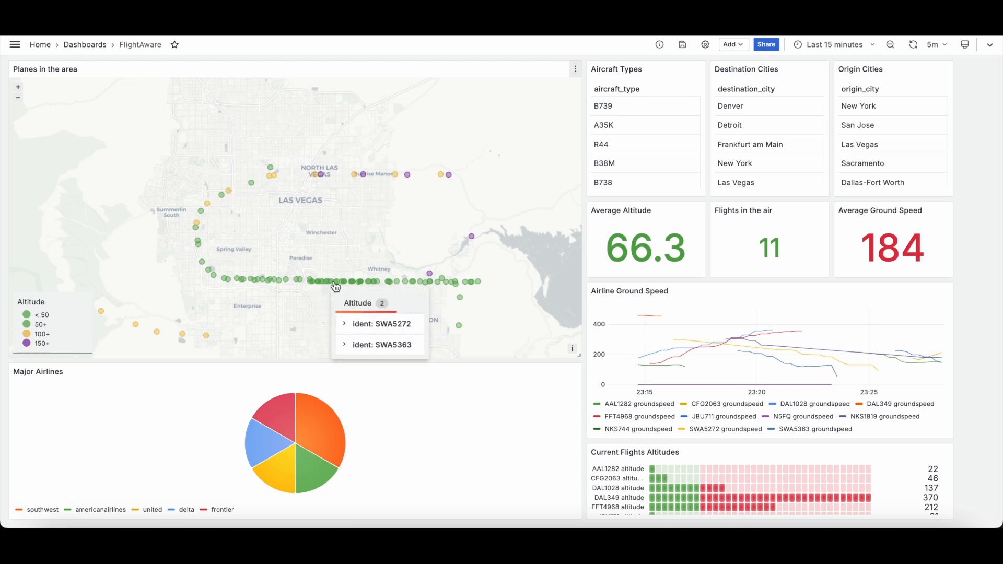
scroll(321, 267, up, 5)
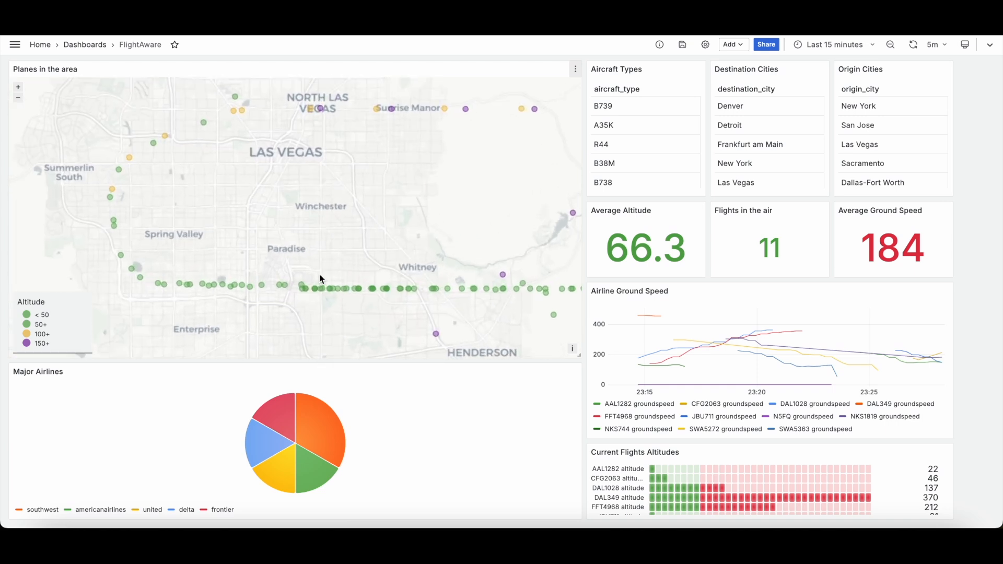
scroll(281, 284, down, 4)
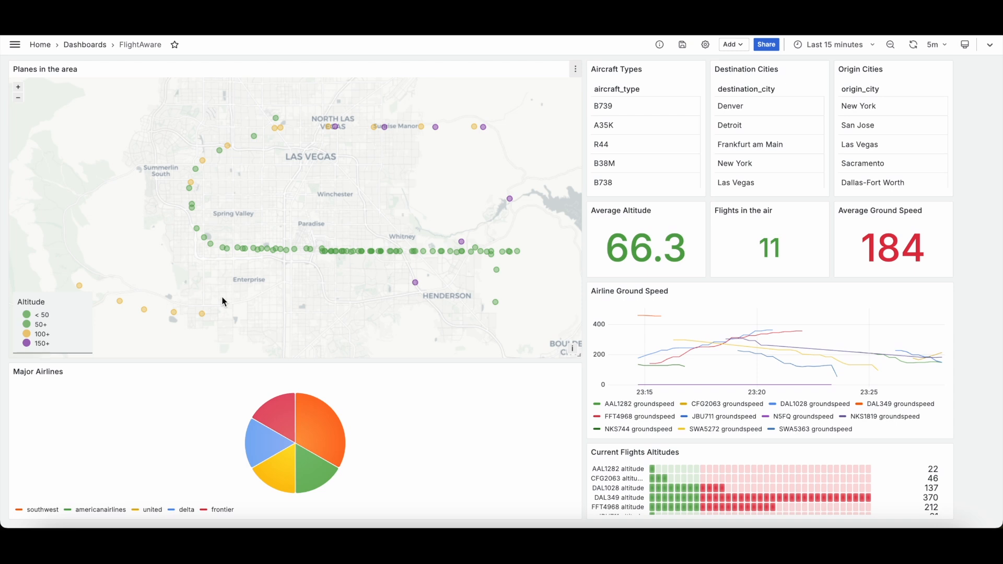
mouse_move(81, 288)
mouse_move(121, 306)
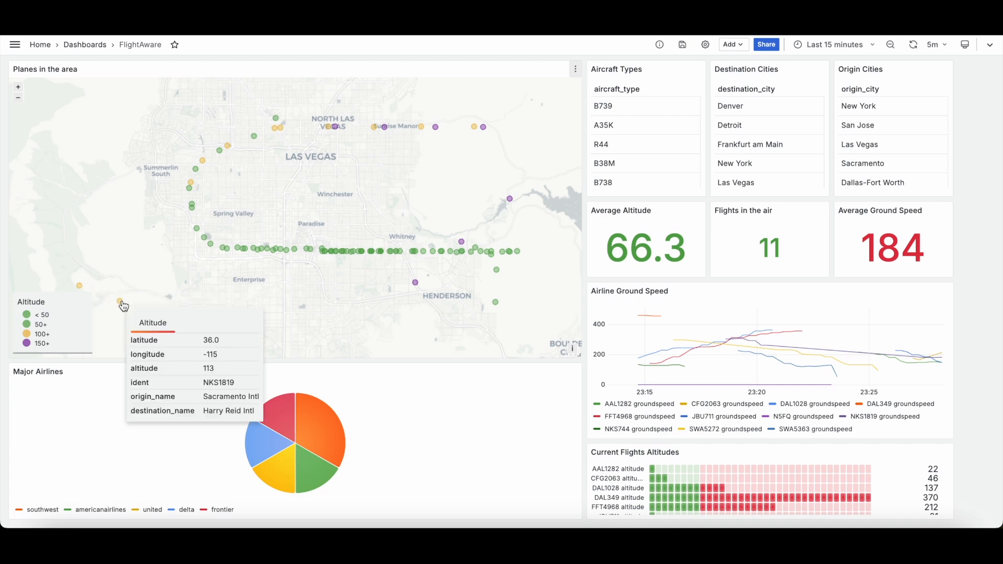
mouse_move(202, 314)
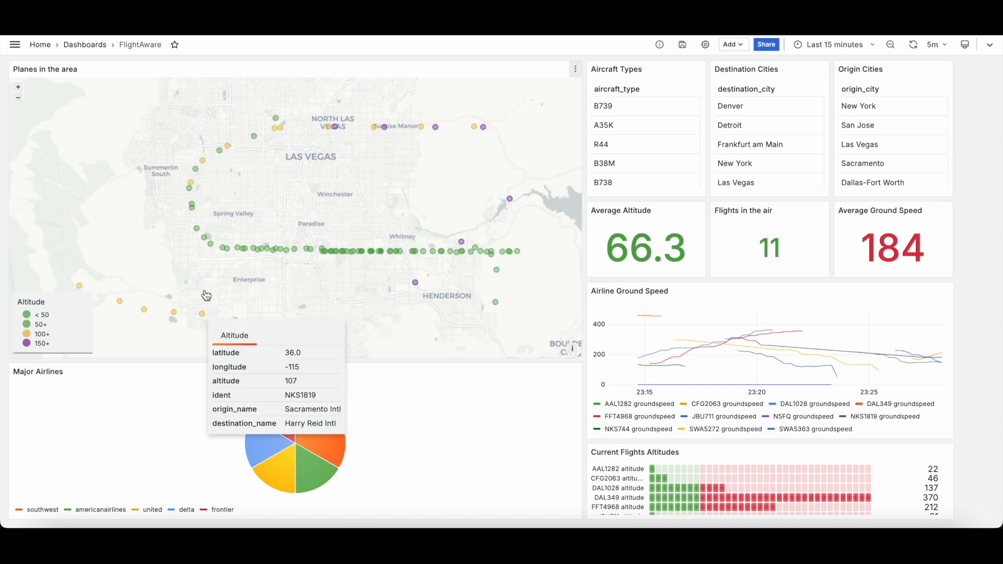
mouse_move(239, 251)
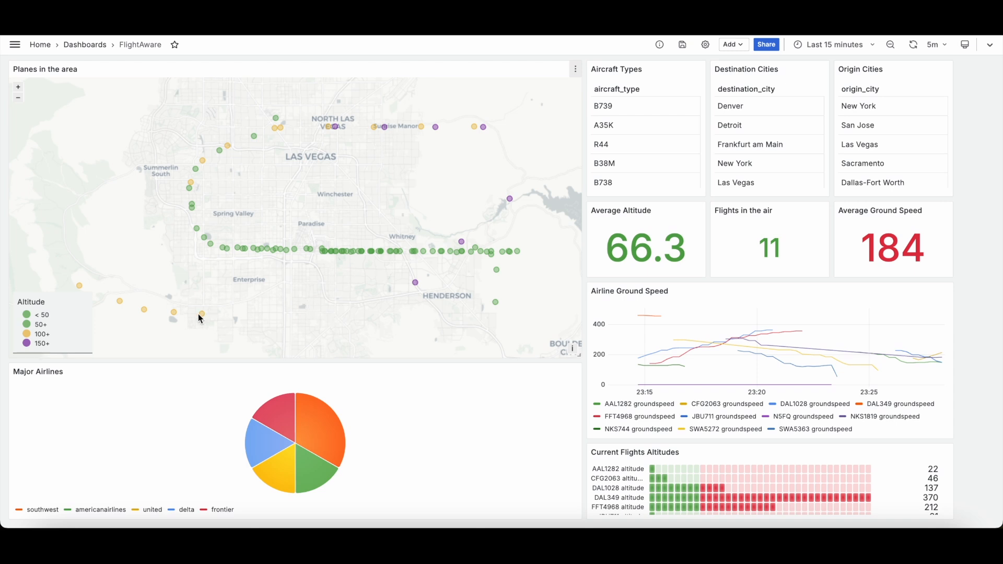
scroll(488, 320, up, 3)
scroll(513, 194, down, 4)
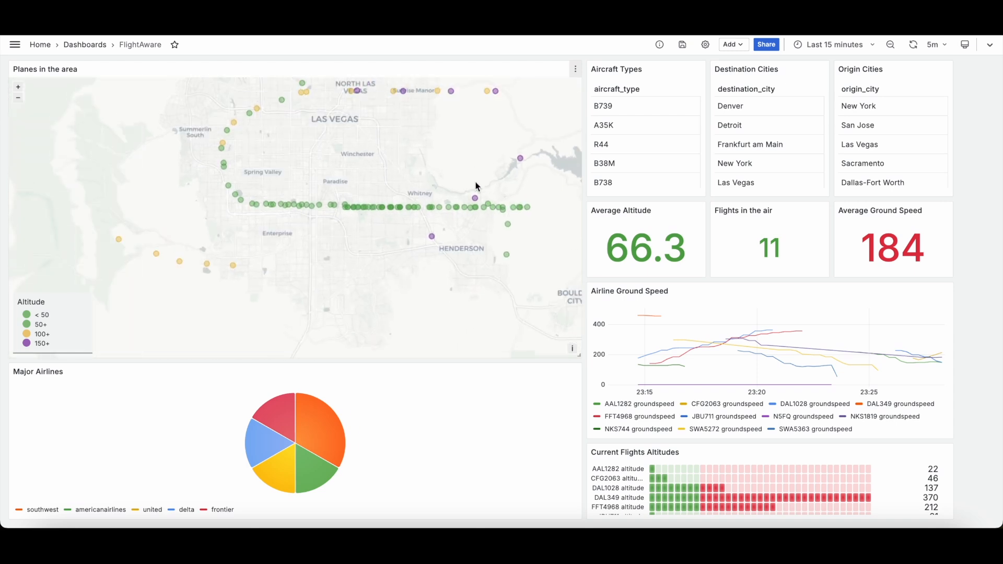
Step: Open the Planes in the area panel for editing and set the time range to Last 5 minutes
drag(475, 167, 486, 224)
click(575, 69)
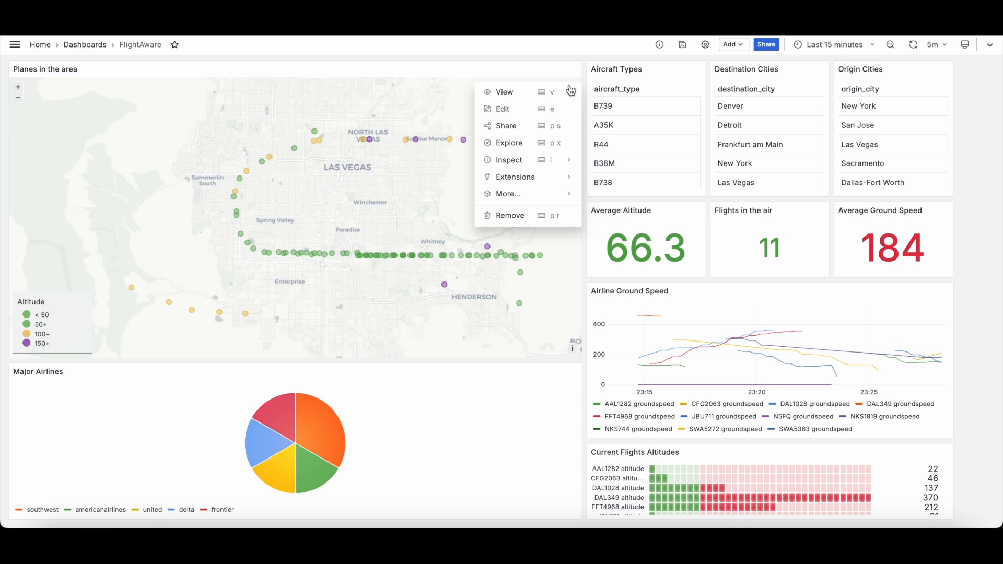
click(531, 113)
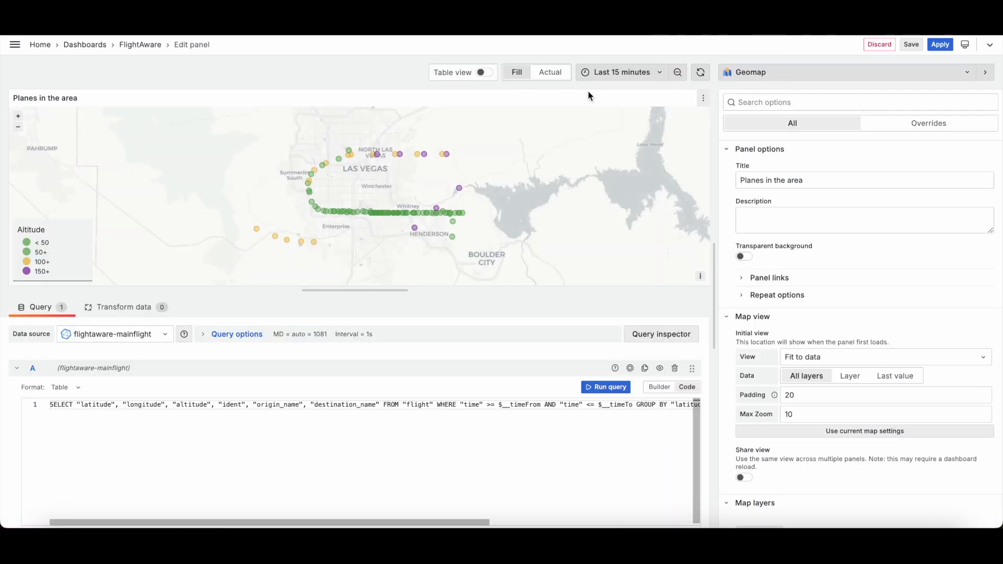
click(622, 72)
click(631, 118)
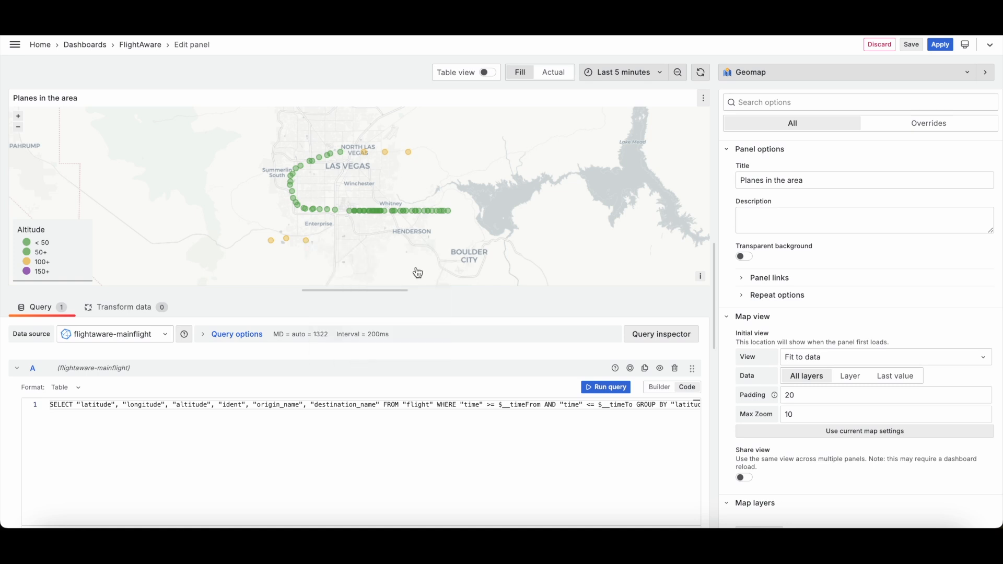
Step: Examine the geomap query's selected fields and GROUP BY clause, and its map layer options
scroll(412, 340, down, 2)
scroll(465, 350, right, 3)
scroll(465, 351, right, 2)
scroll(465, 350, left, 5)
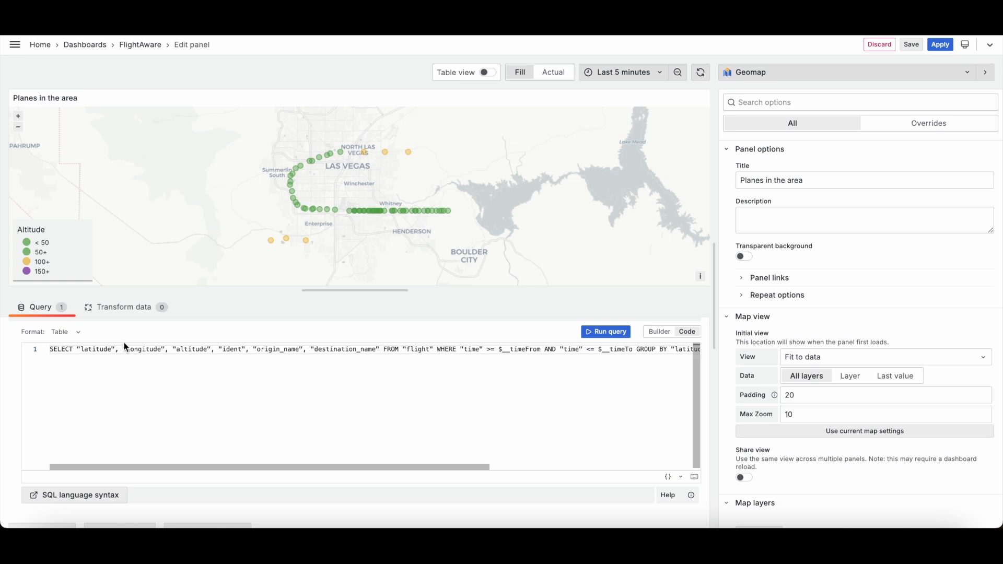
click(93, 349)
click(163, 350)
click(193, 349)
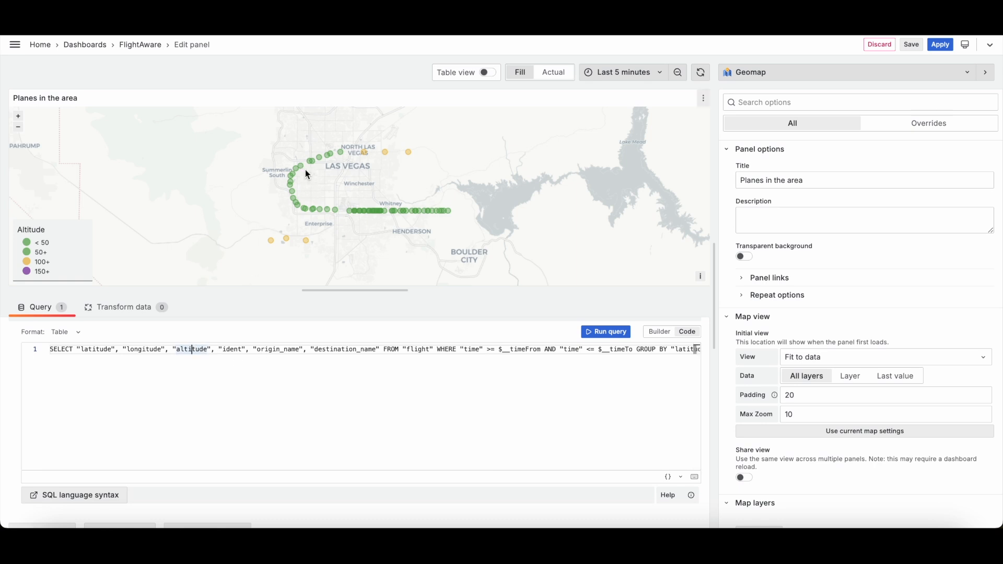
mouse_move(314, 166)
click(232, 349)
click(282, 349)
click(326, 349)
scroll(366, 350, right, 10)
key(End)
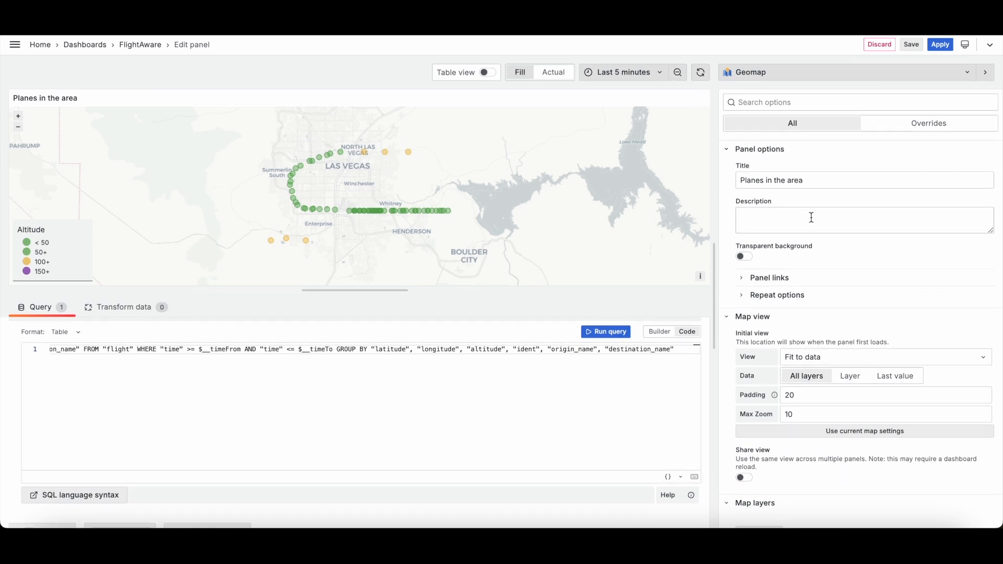
scroll(813, 224, down, 3)
scroll(822, 275, down, 10)
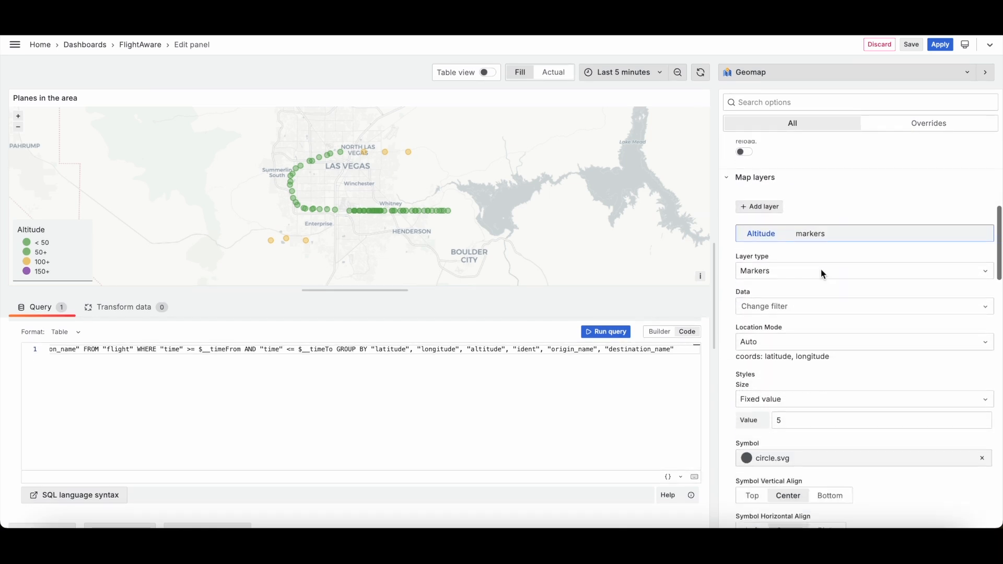
scroll(822, 272, up, 6)
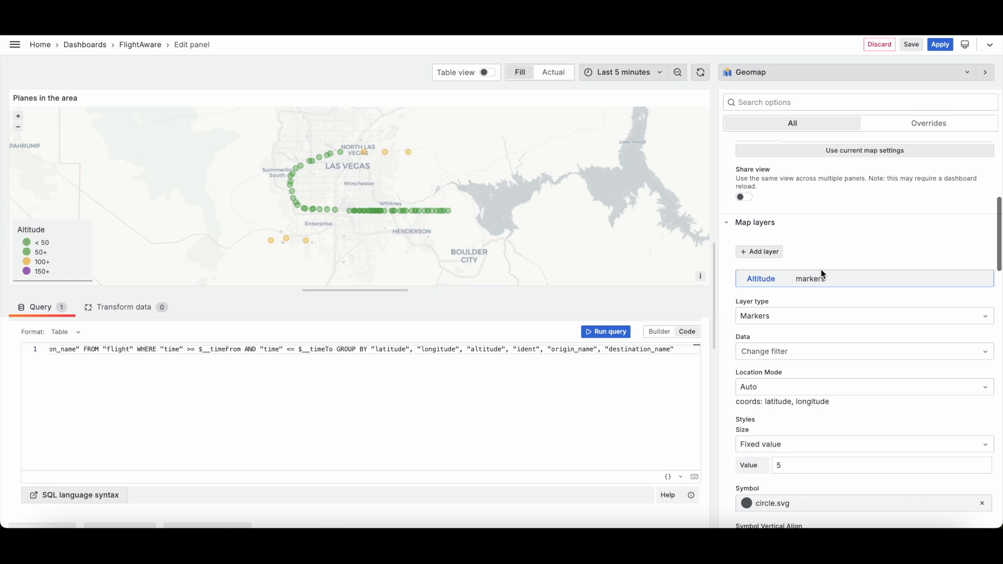
Step: Review the Altitude marker layer's data and location mode settings in the map layer options
scroll(848, 327, up, 2)
scroll(848, 328, up, 2)
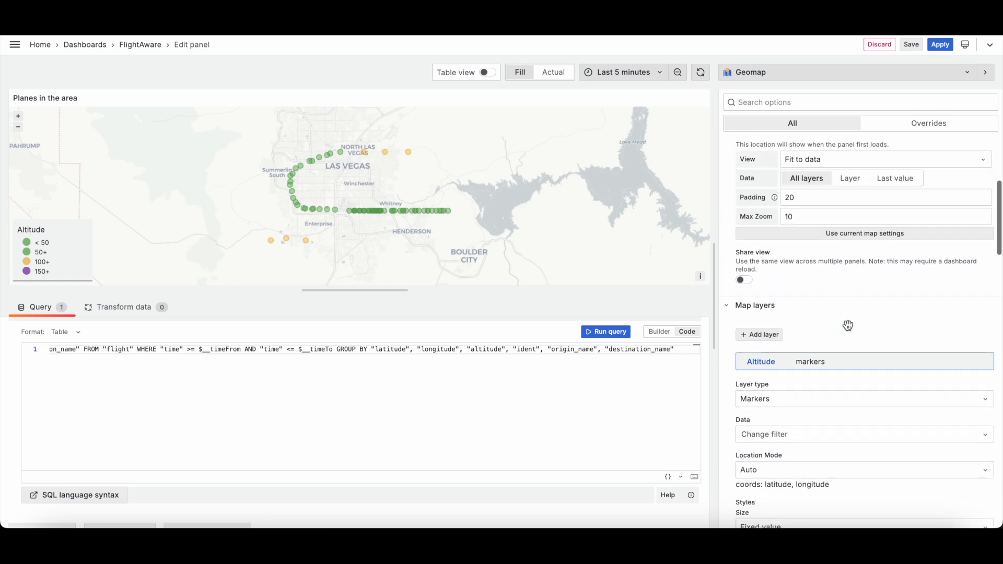
scroll(801, 398, down, 3)
click(795, 390)
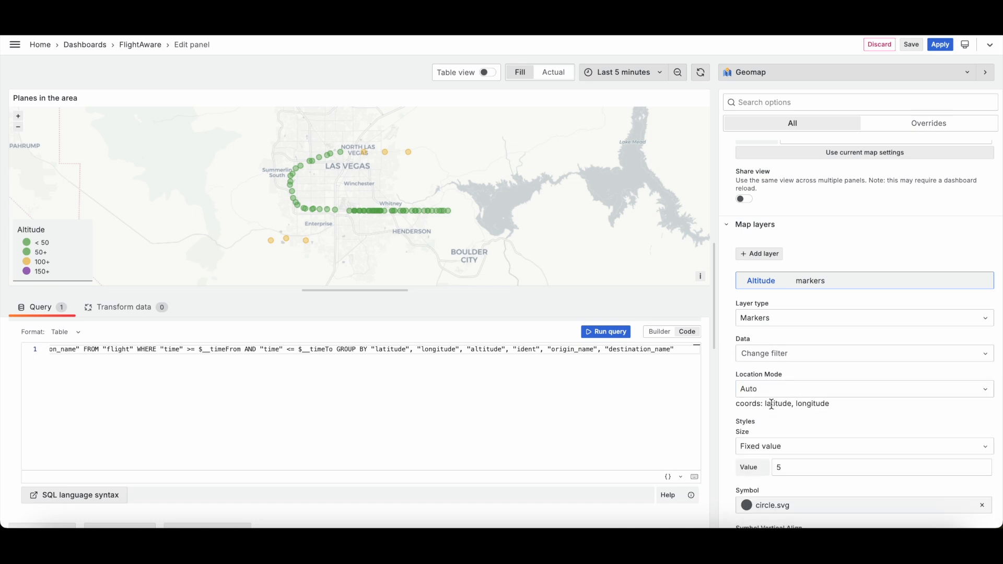
scroll(808, 407, down, 1)
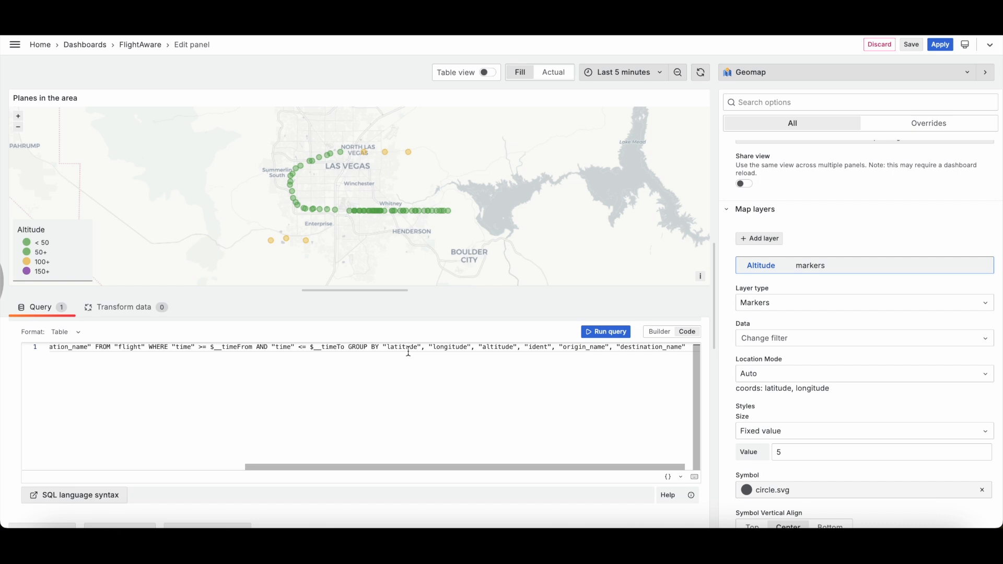
click(764, 374)
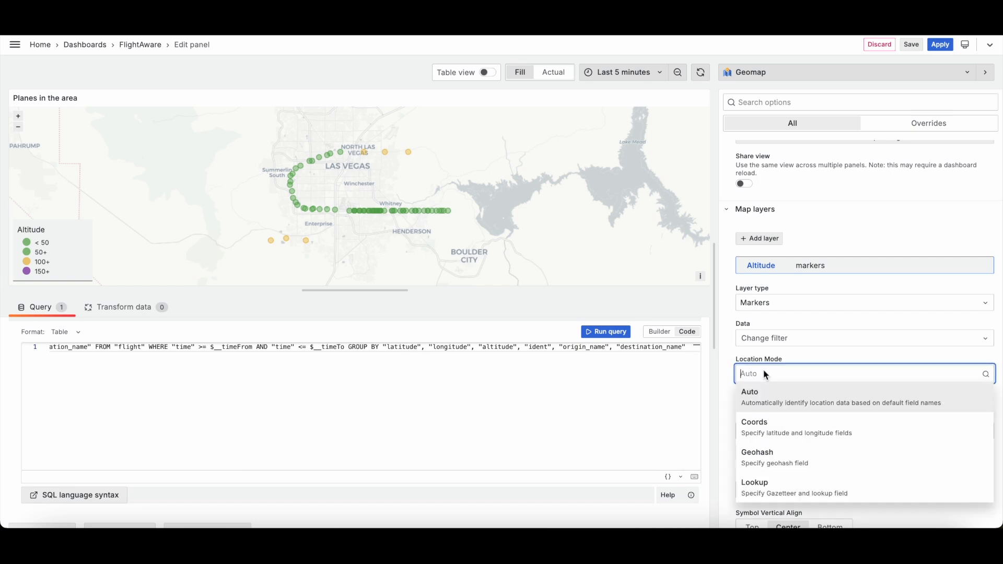
click(788, 431)
click(910, 374)
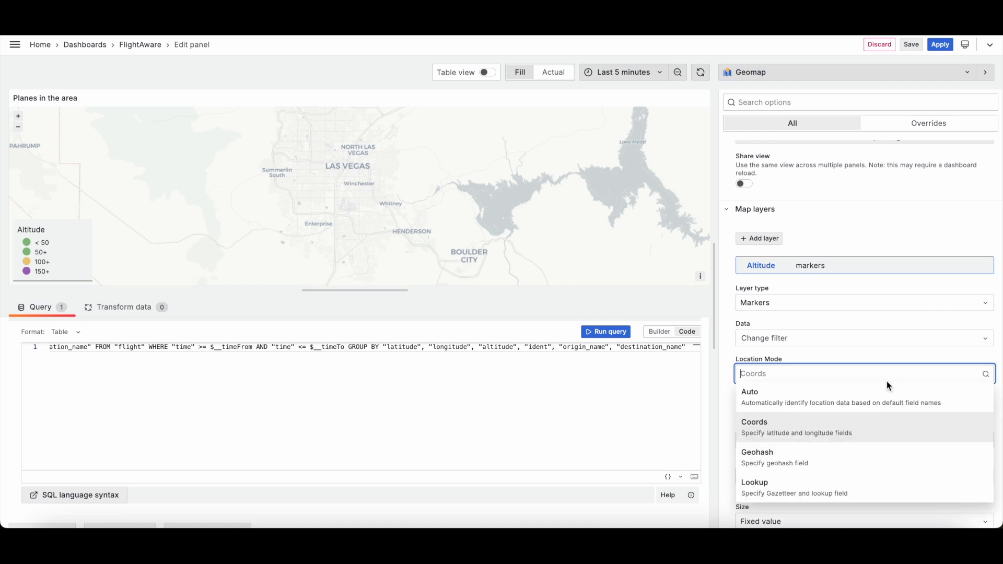
click(800, 408)
Step: Scroll to the Altitude thresholds and examine the 50, 100 and 150 threshold values
scroll(802, 313, up, 3)
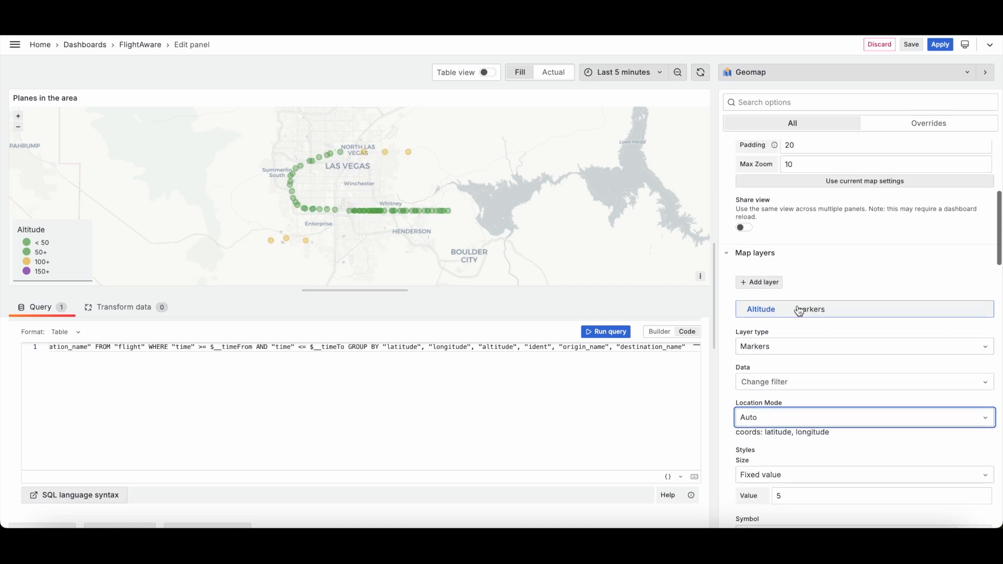
scroll(808, 414, up, 3)
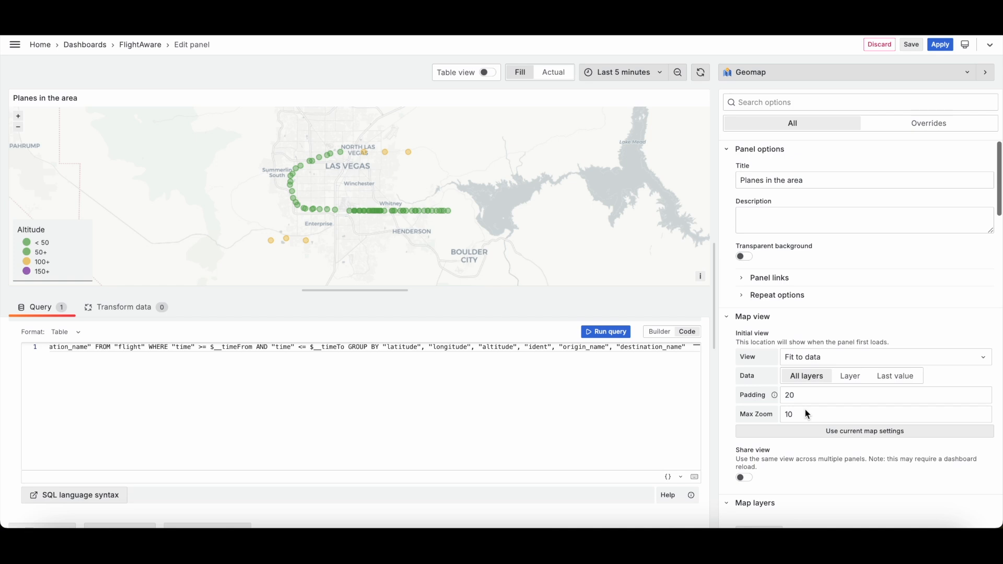
scroll(807, 414, down, 10)
scroll(807, 415, down, 15)
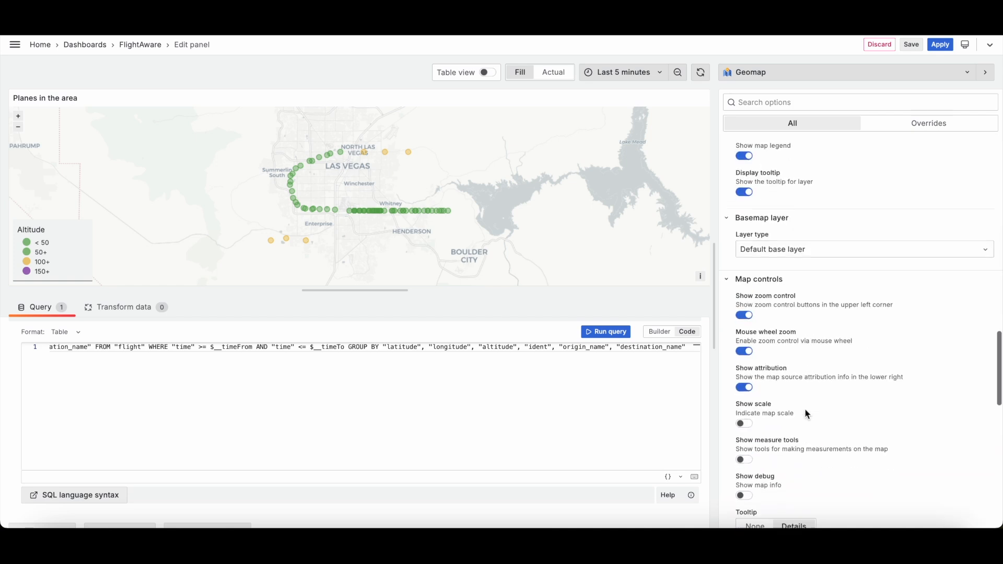
scroll(805, 409, down, 1)
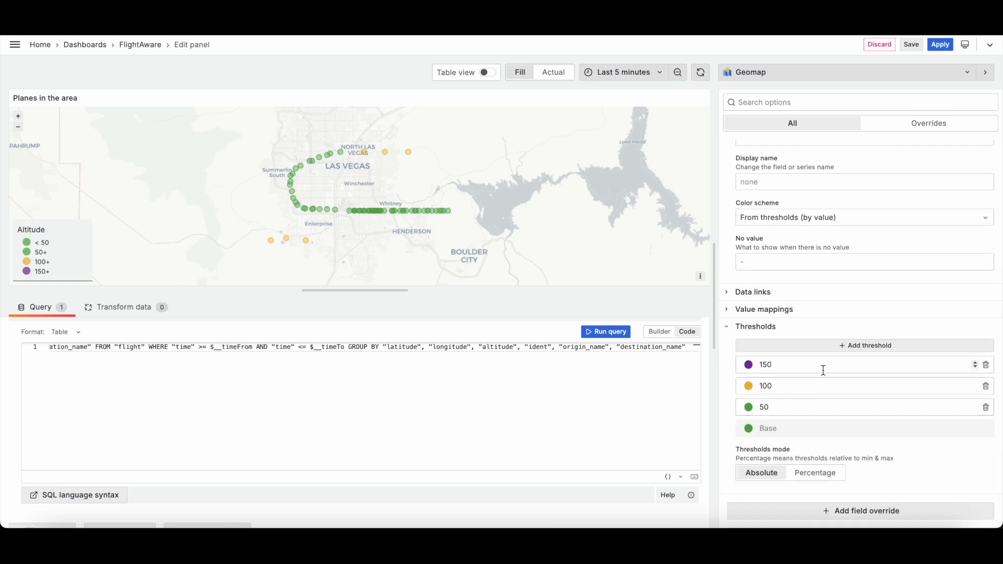
click(769, 410)
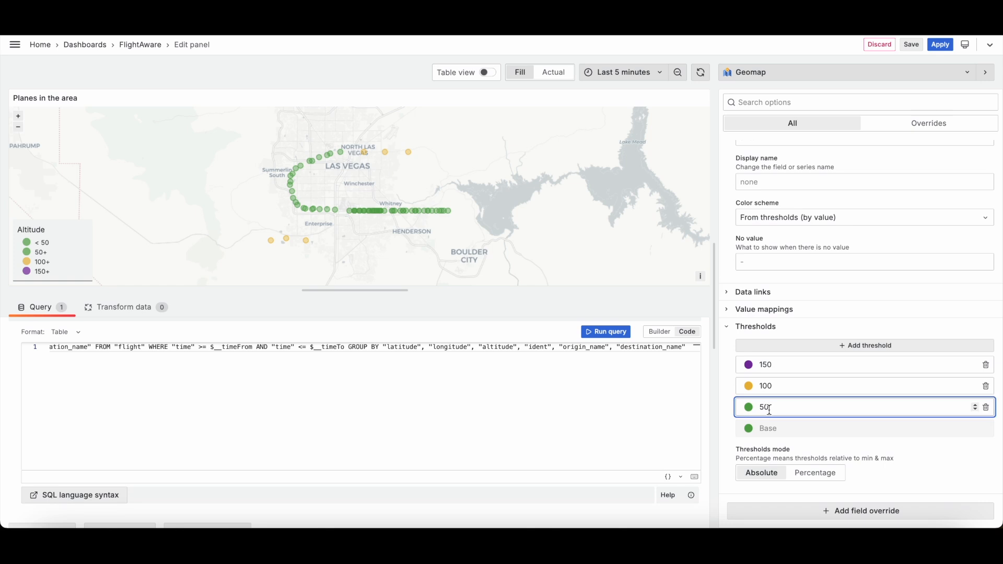
click(768, 386)
double_click(768, 385)
double_click(767, 365)
click(778, 362)
Step: Set the Planes in the area panel's time range to Last 30 minutes
drag(426, 173, 466, 185)
click(622, 72)
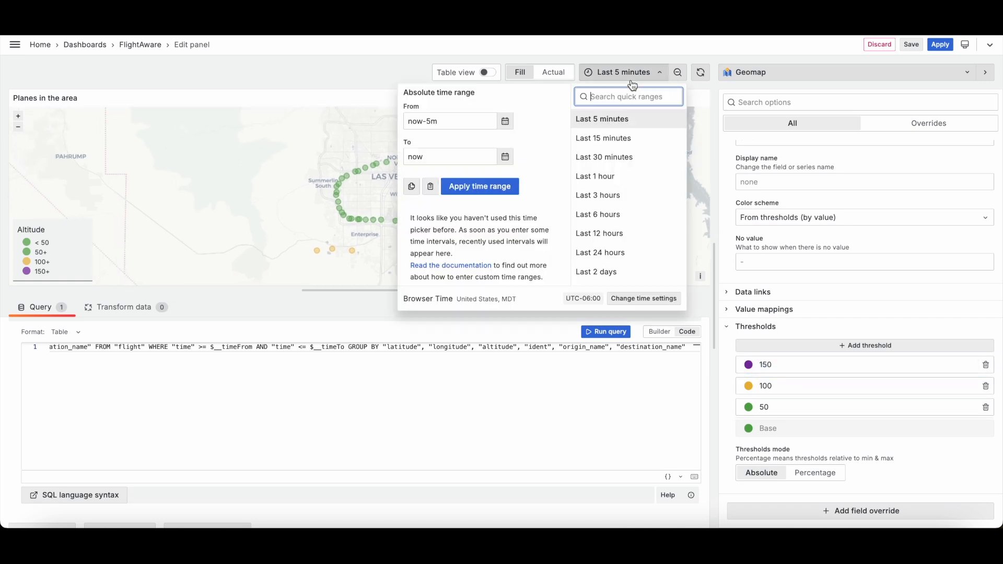
click(631, 158)
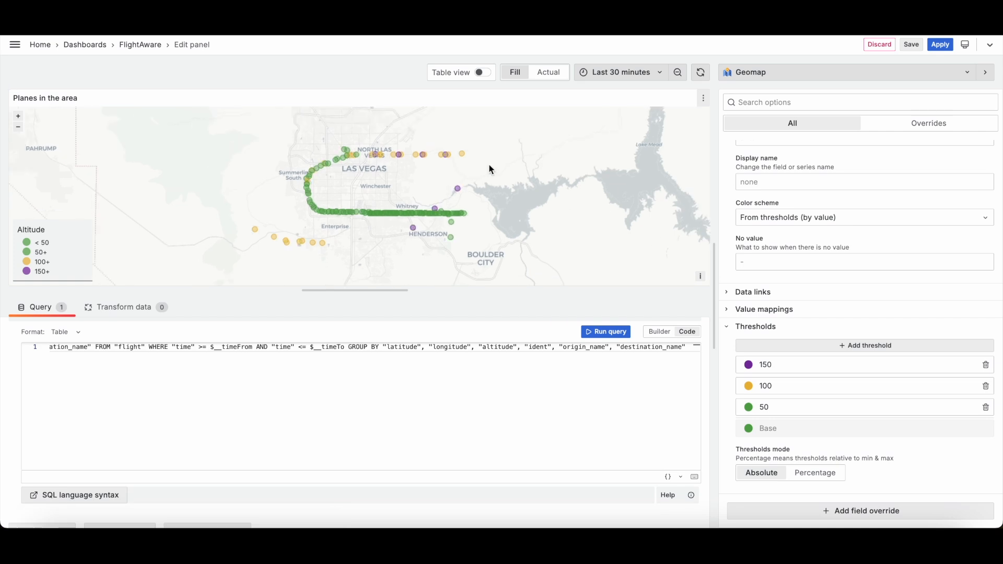
Step: Inspect plane markers on the map, expanding individual flight details in their tooltips
mouse_move(476, 207)
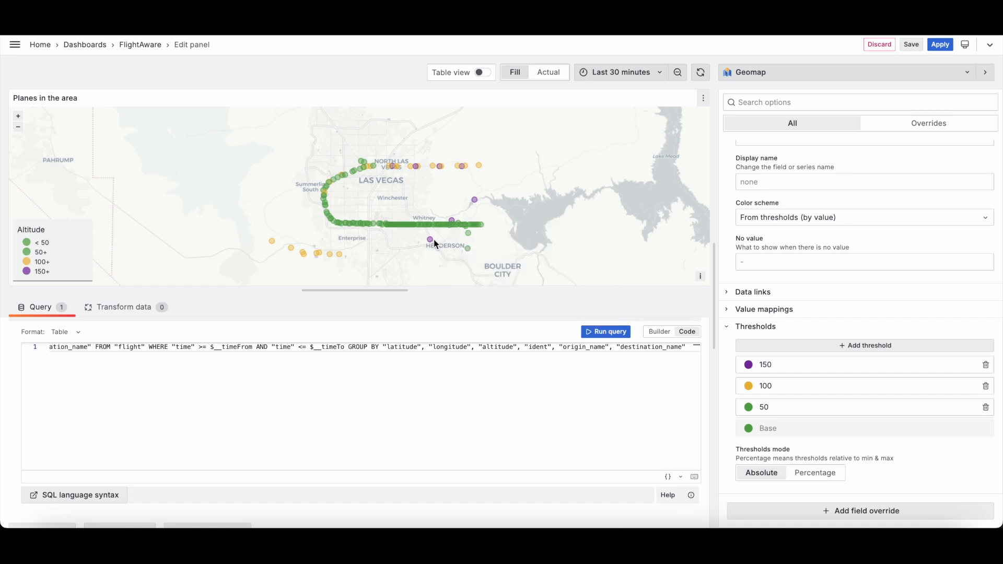
mouse_move(431, 241)
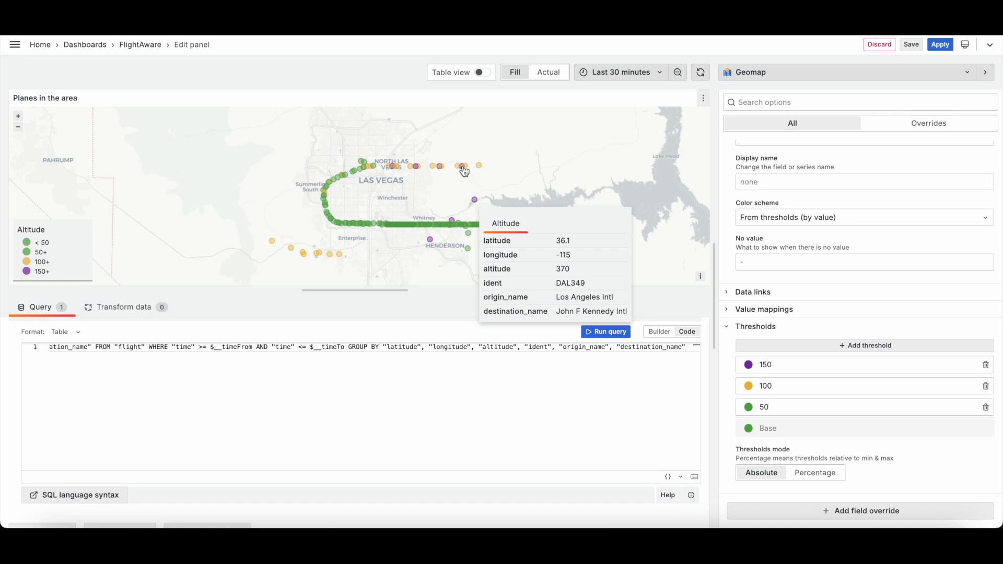
click(419, 174)
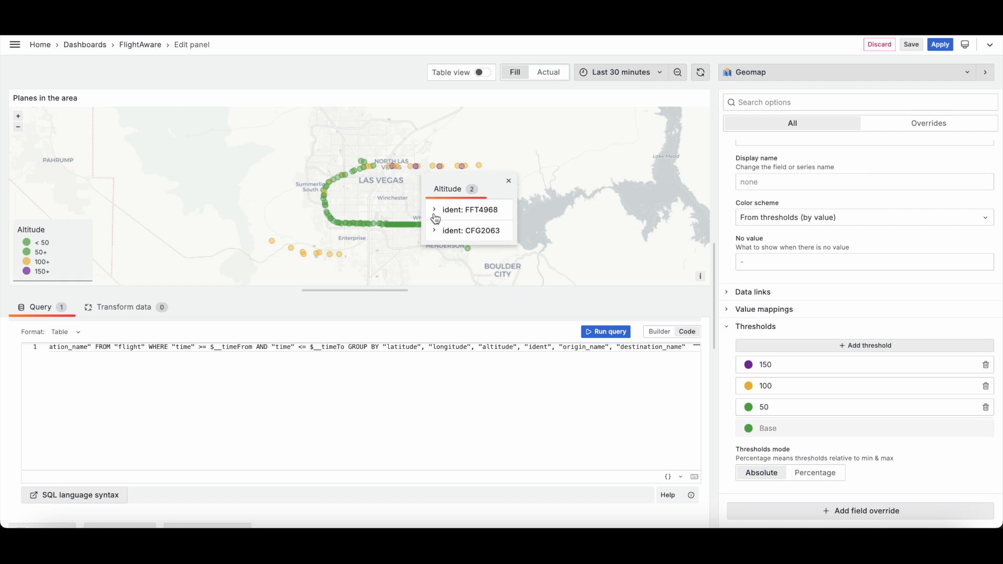
click(438, 234)
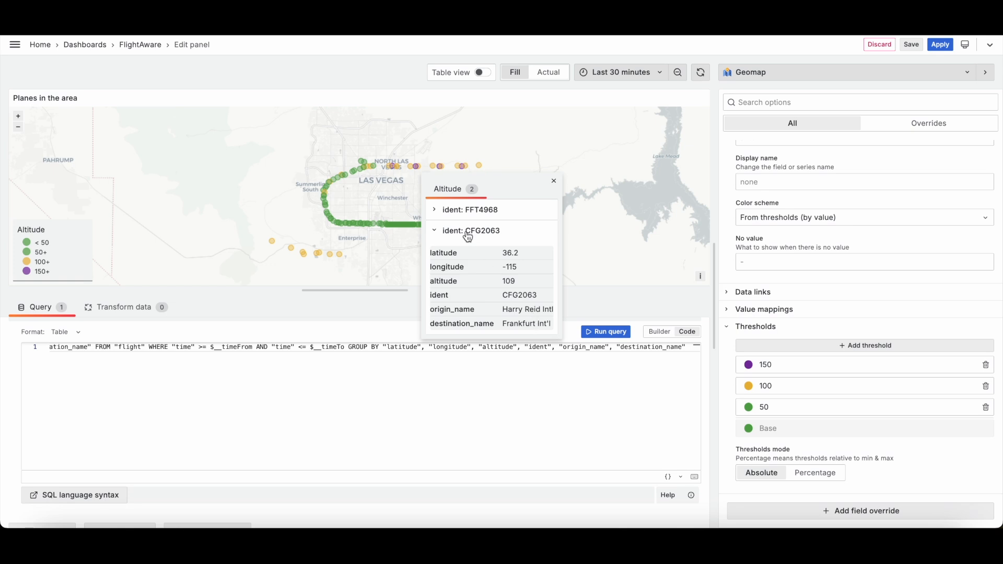
click(436, 232)
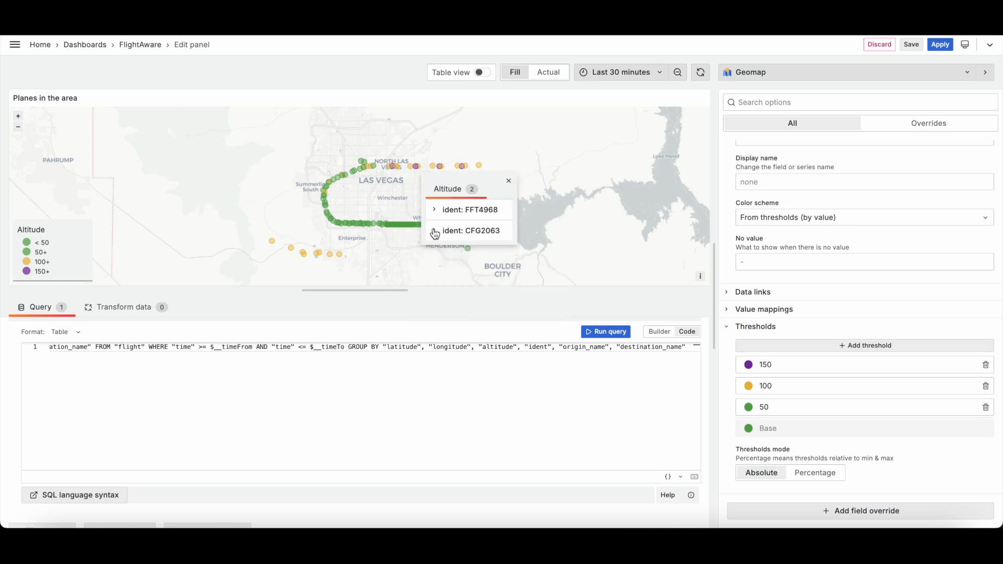
click(436, 232)
click(436, 210)
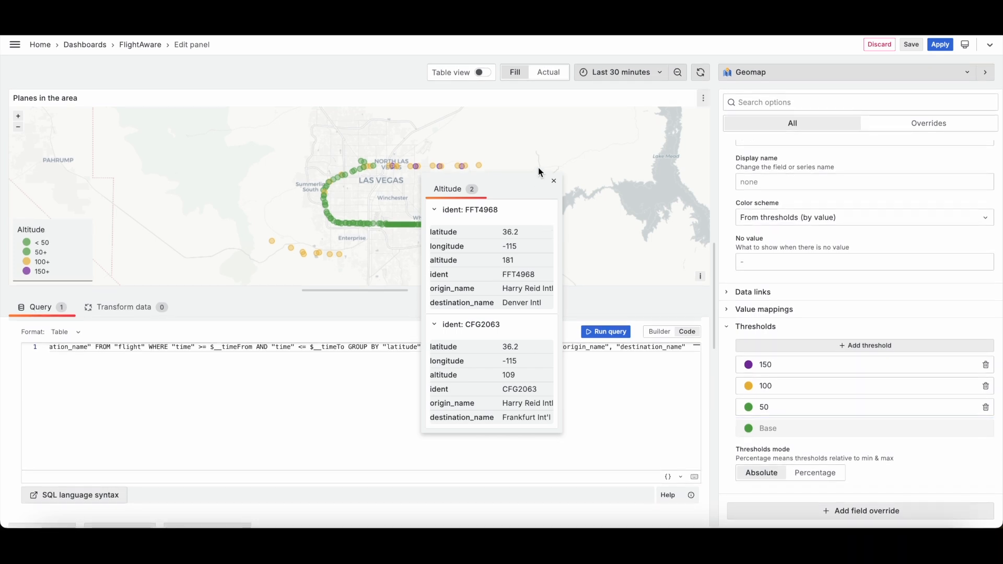
click(554, 181)
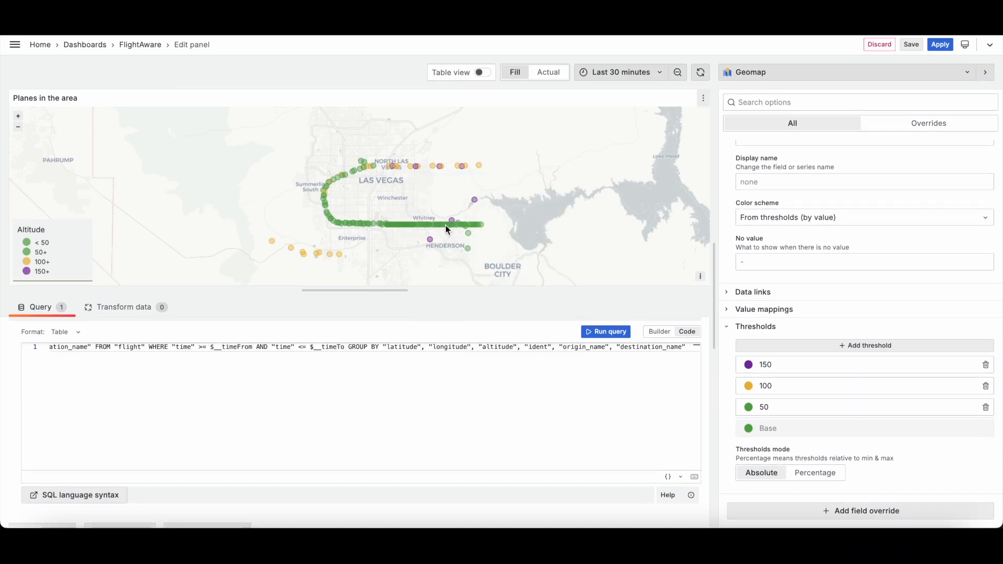
click(389, 224)
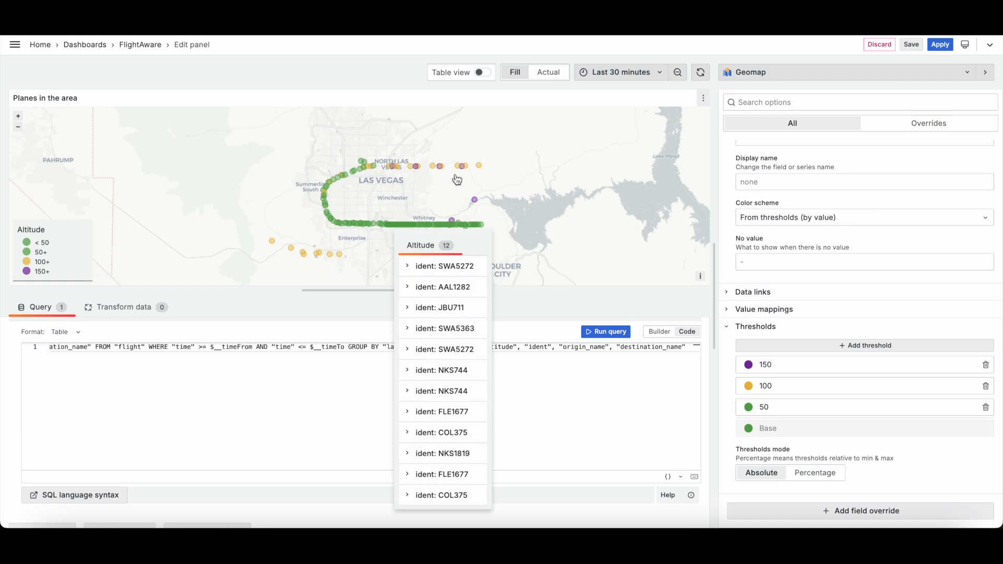
click(368, 167)
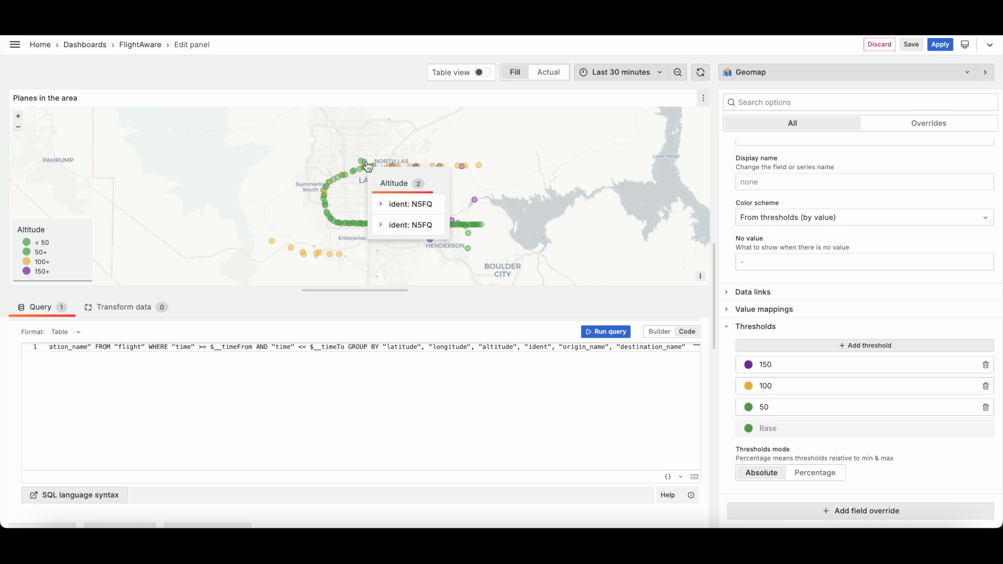
key(Escape)
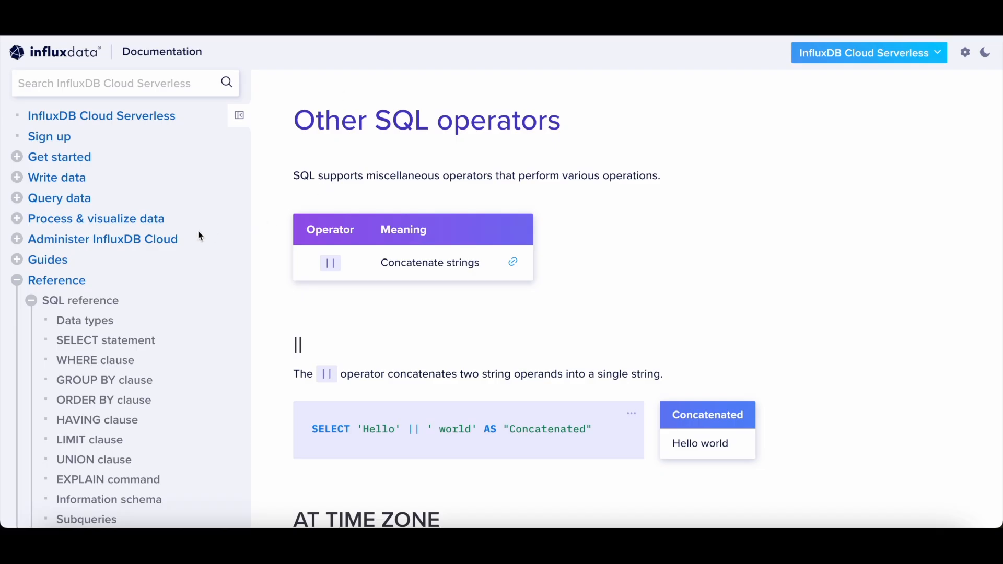
Step: Switch to the InfluxDB documentation and browse the Data types, SELECT statement, WHERE and GROUP BY clause pages
click(97, 321)
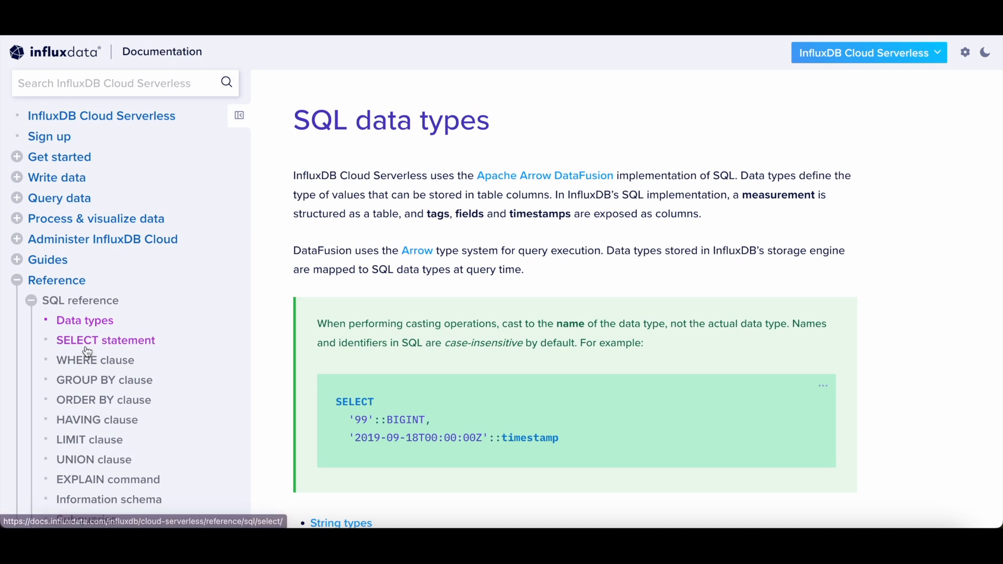
click(105, 340)
scroll(302, 340, down, 2)
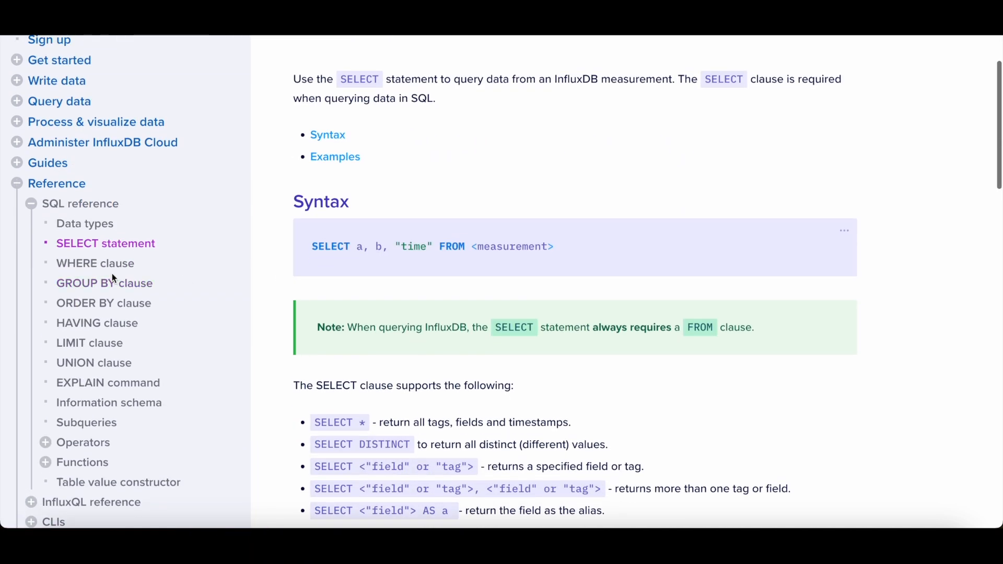
click(111, 264)
scroll(377, 265, down, 10)
scroll(378, 271, down, 5)
scroll(378, 271, up, 20)
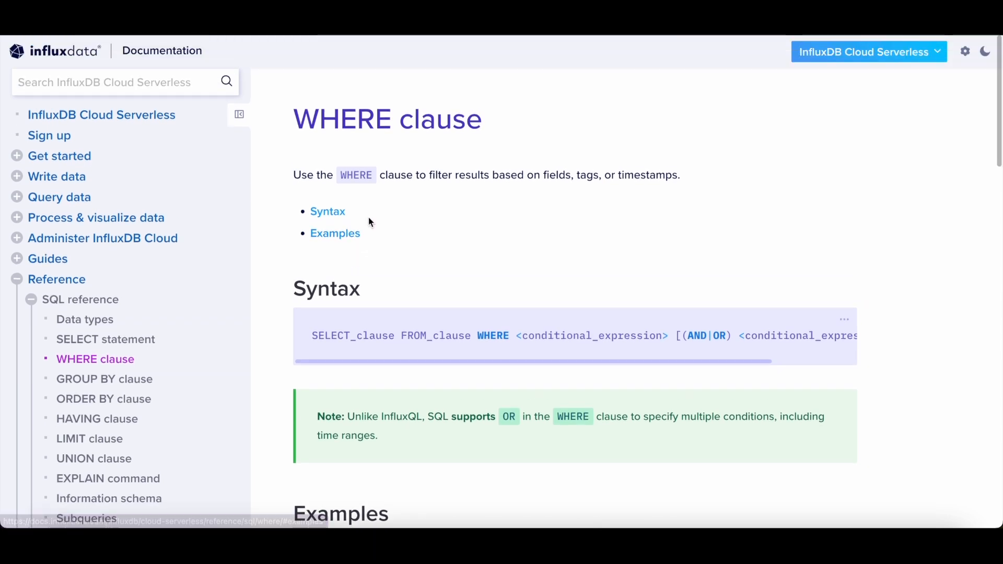
double_click(118, 384)
click(118, 384)
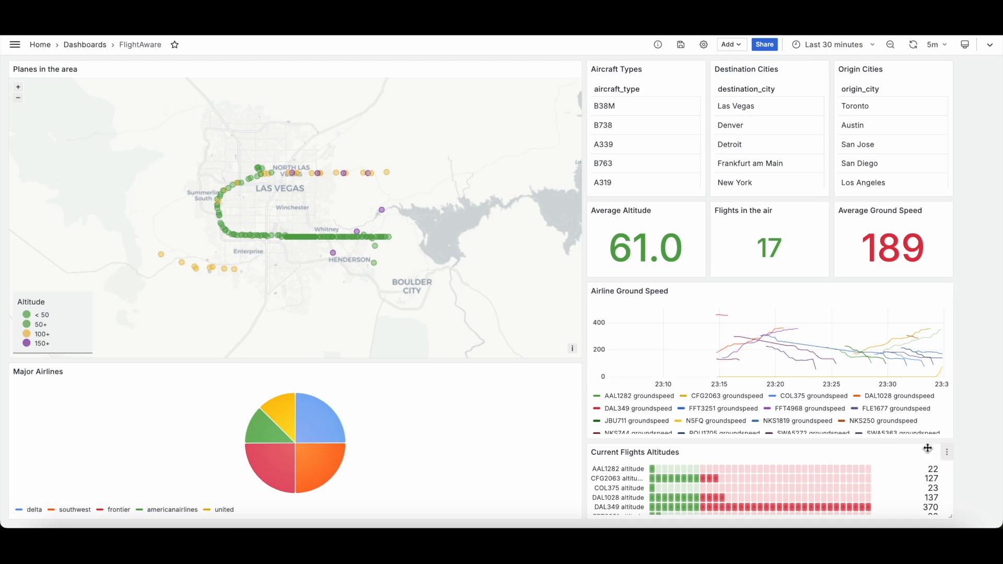
Step: Open the Airline Ground Speed panel for editing and set its time range to Last 5 minutes
click(946, 452)
click(965, 282)
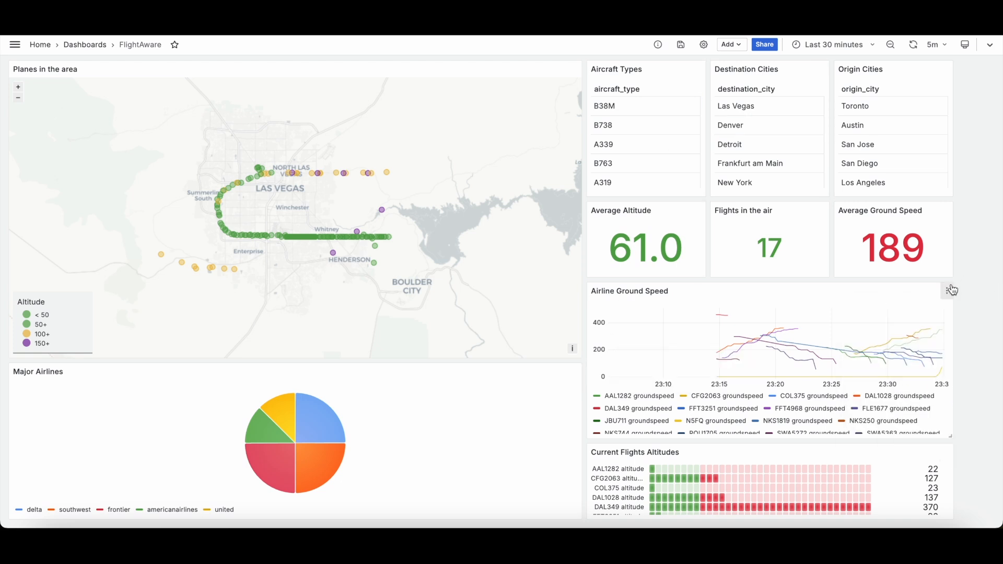
click(947, 289)
click(872, 328)
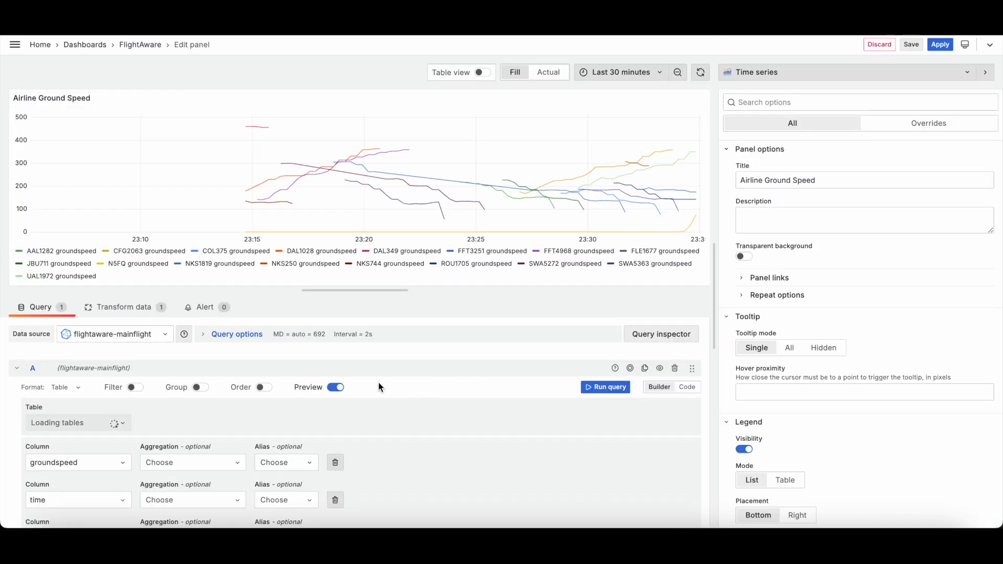
scroll(587, 423, down, 4)
scroll(315, 432, down, 3)
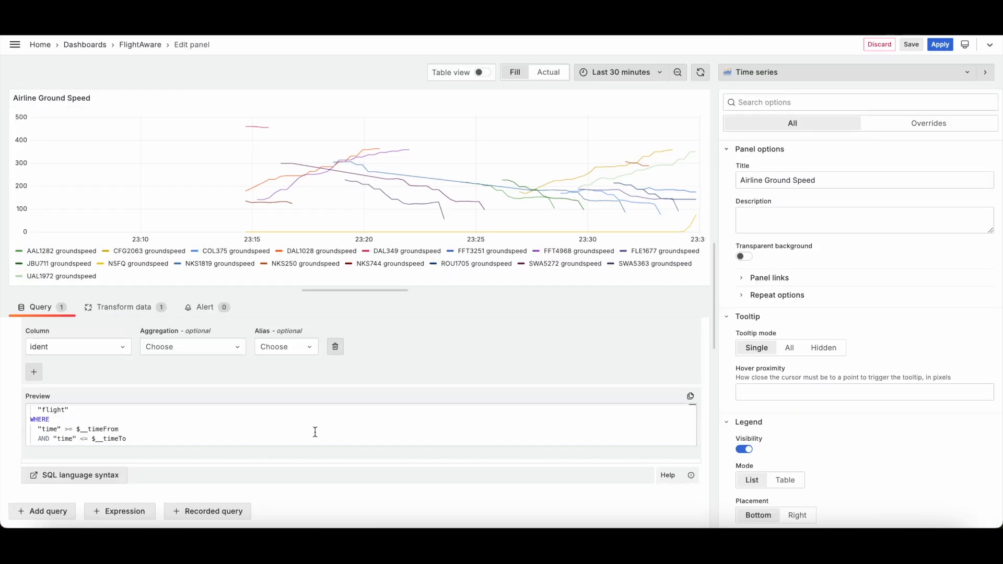
double_click(104, 429)
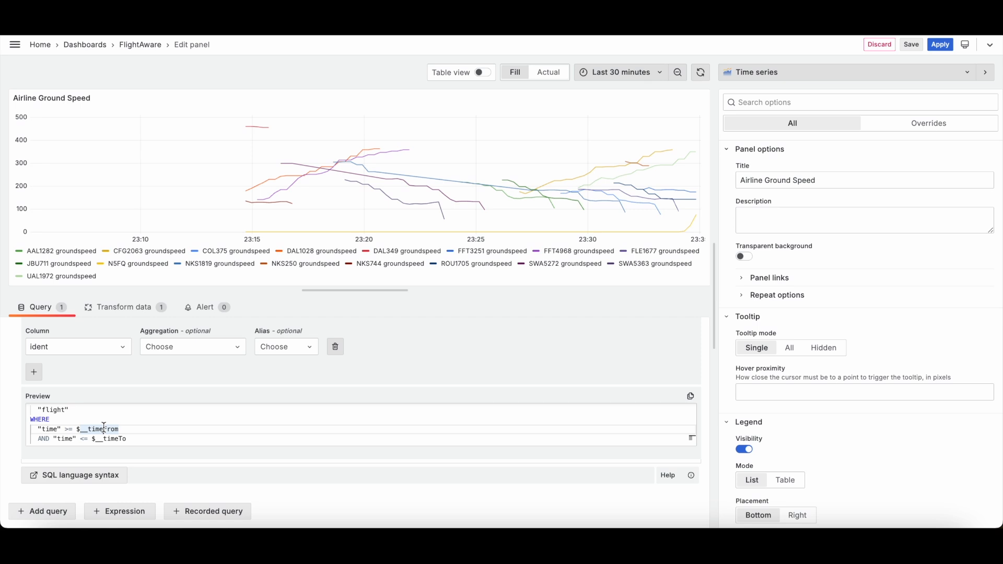
click(659, 74)
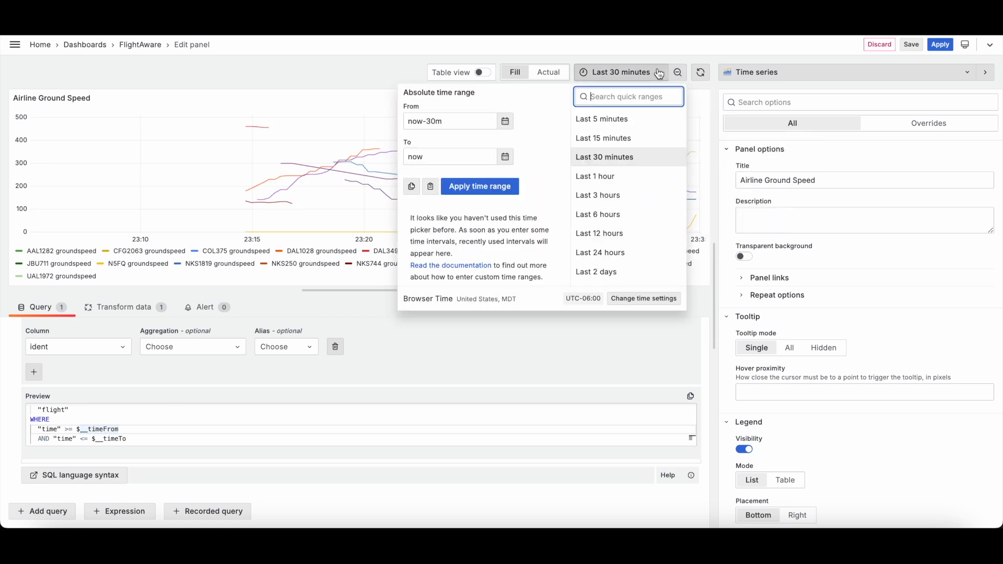
click(625, 120)
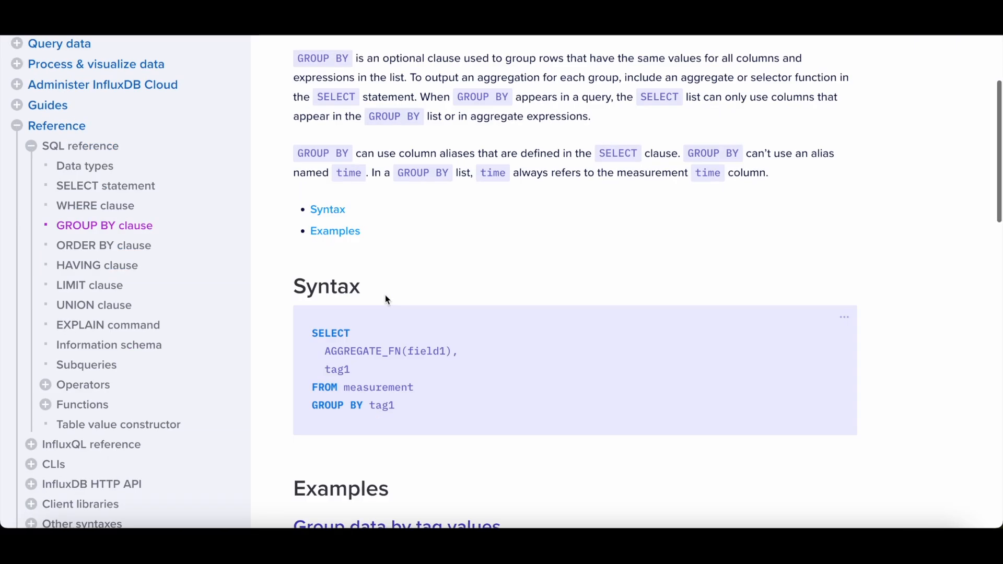
Step: Read the GROUP BY clause and SQL reference quoting documentation, then apply the Airline Ground Speed panel changes
scroll(385, 295, down, 7)
scroll(385, 295, up, 10)
scroll(167, 346, down, 1)
scroll(167, 346, down, 1)
click(101, 195)
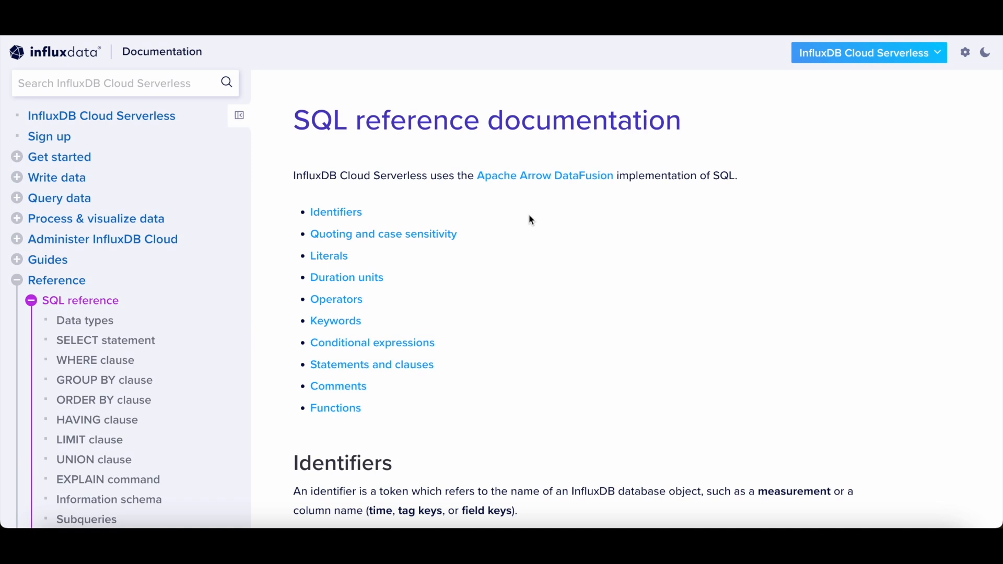
scroll(525, 217, down, 1)
drag(475, 159, 615, 166)
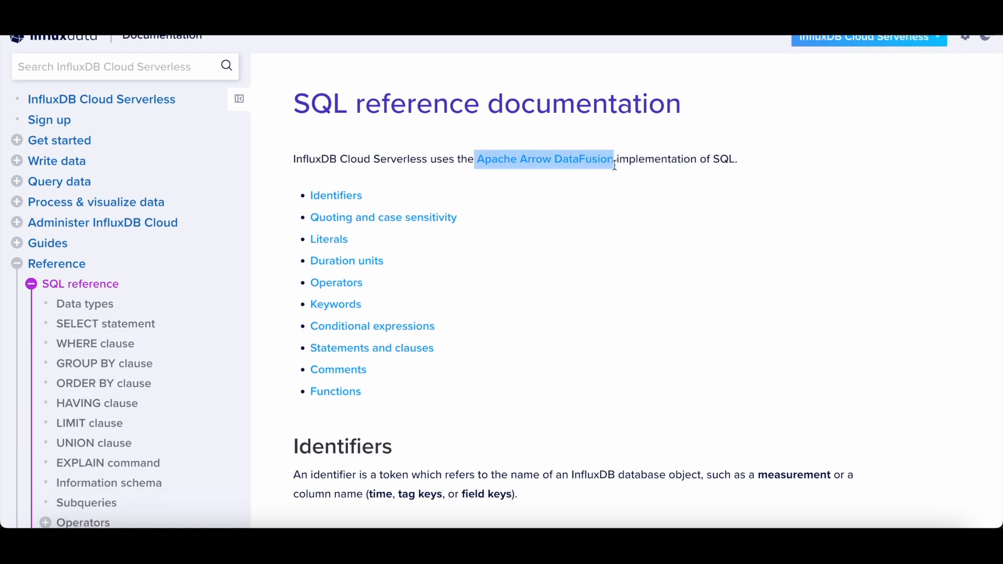
click(656, 161)
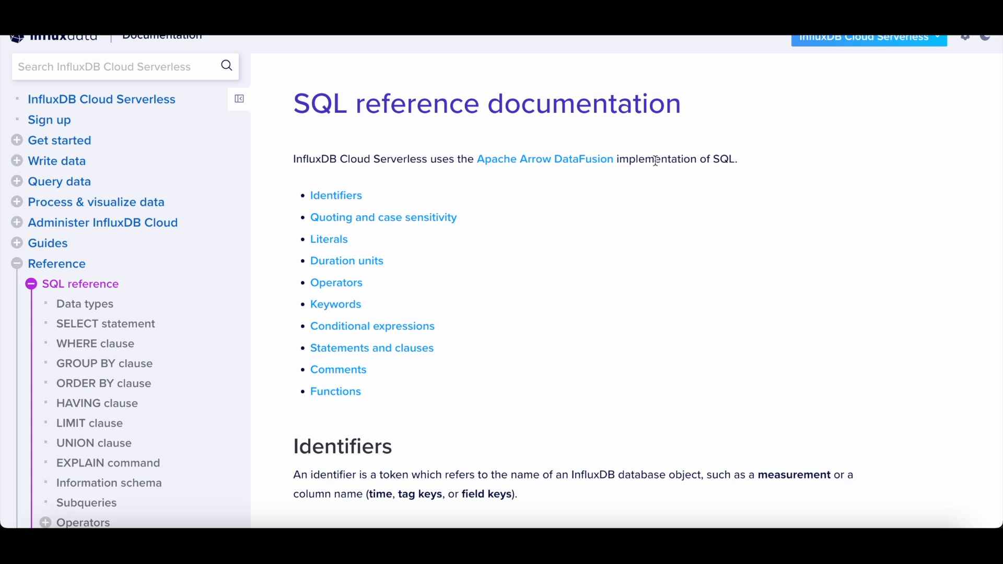
scroll(655, 161, down, 10)
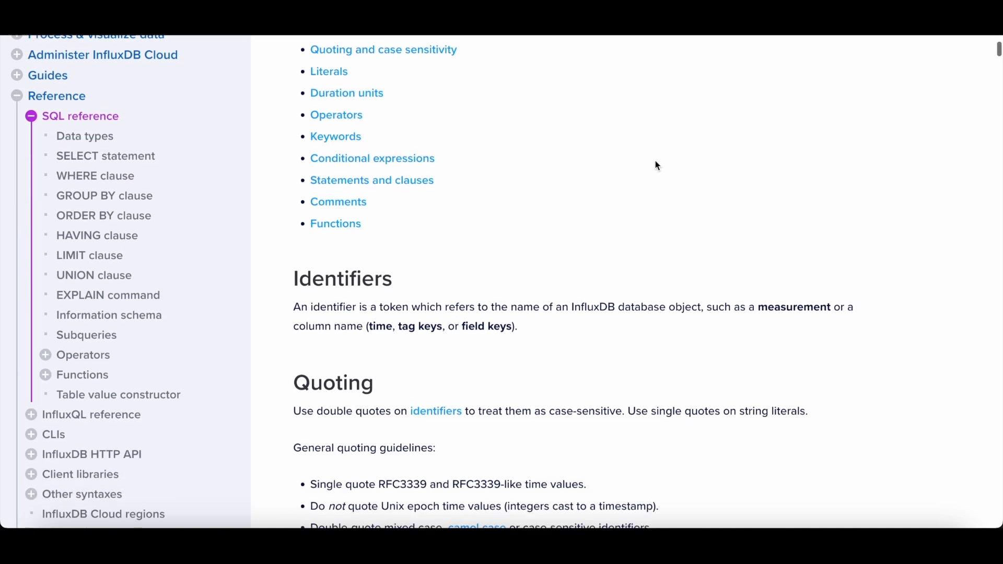
scroll(662, 282, up, 7)
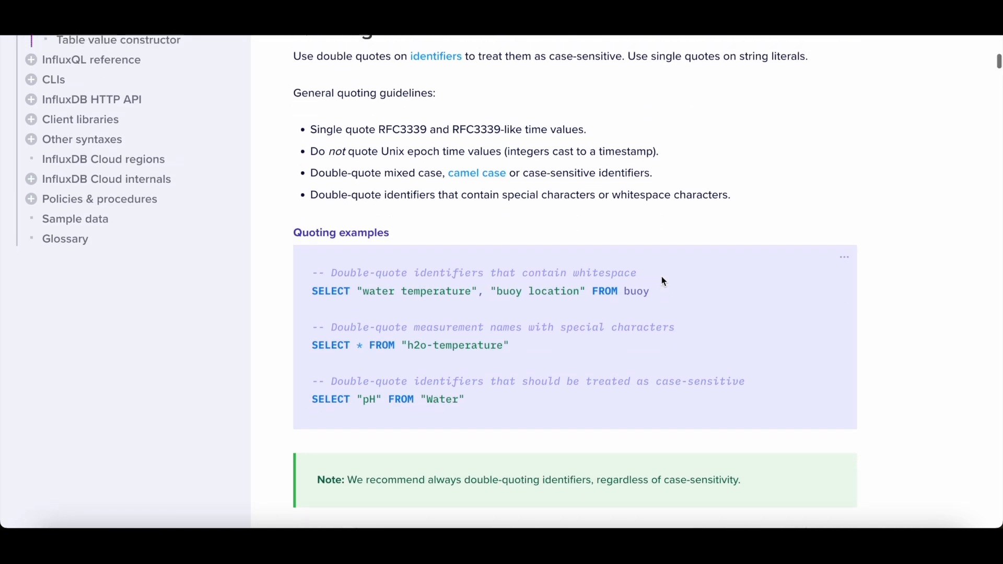
scroll(663, 281, up, 5)
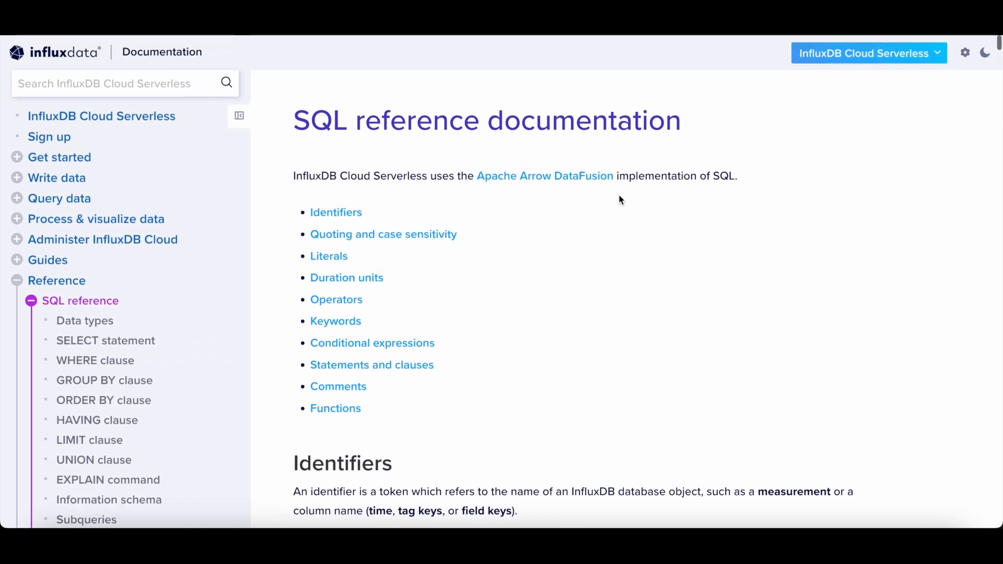
triple_click(657, 173)
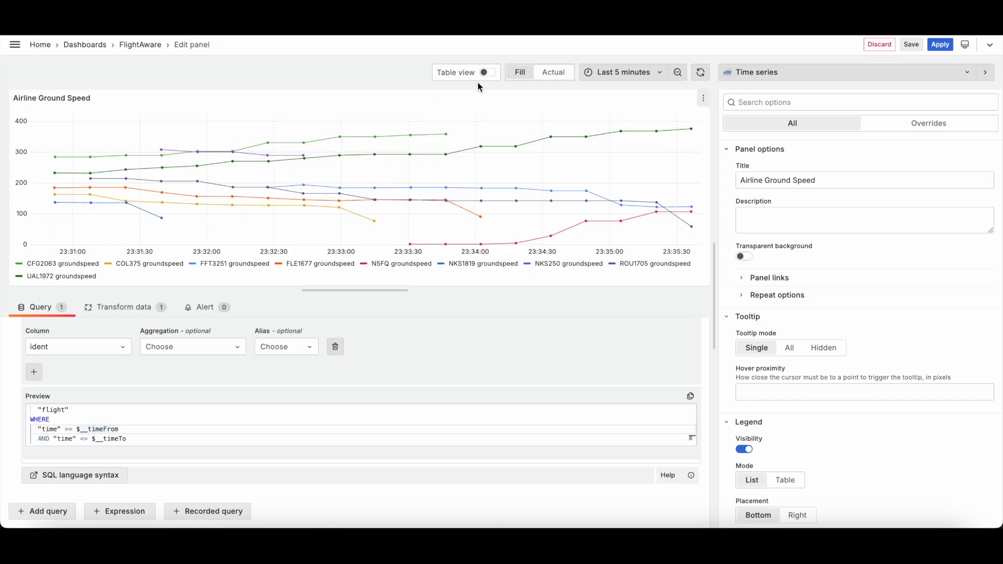
click(940, 46)
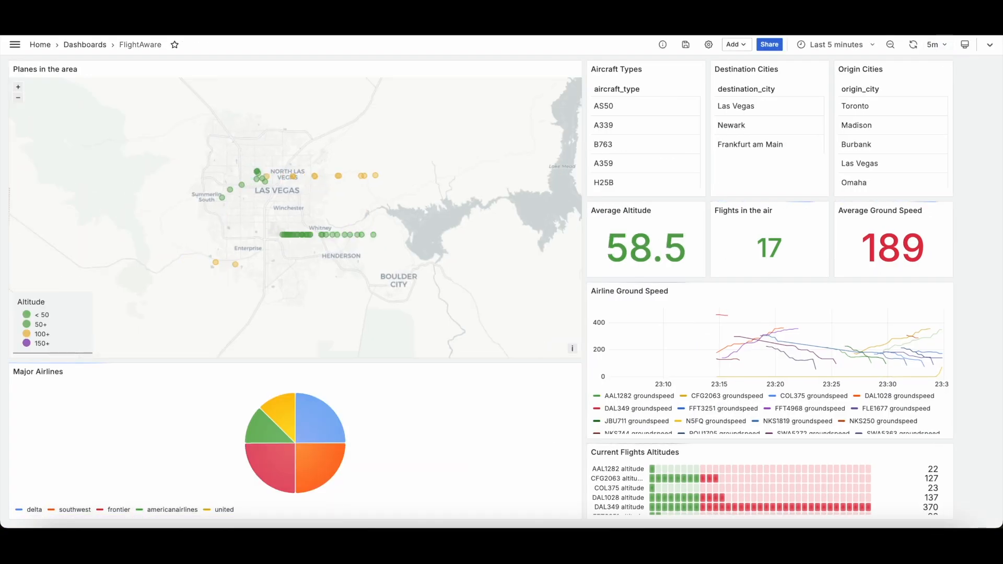